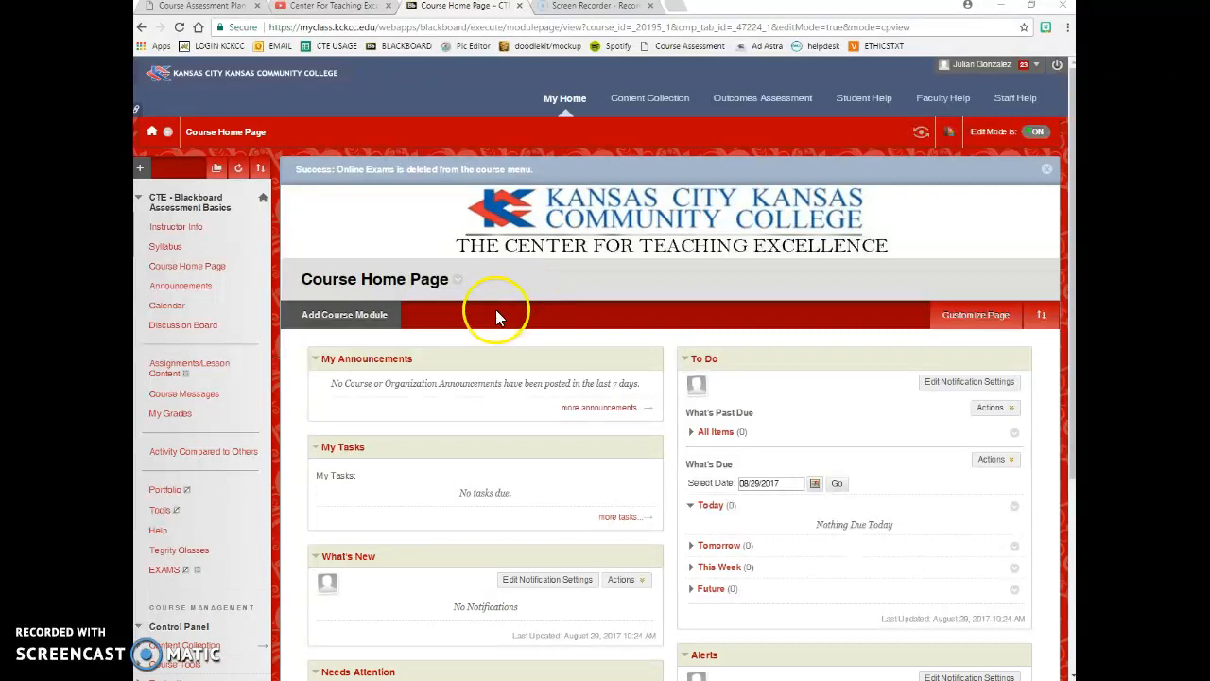
- Create a course-menu content area named 'Online Exams' and mark it Available to Users
click(140, 168)
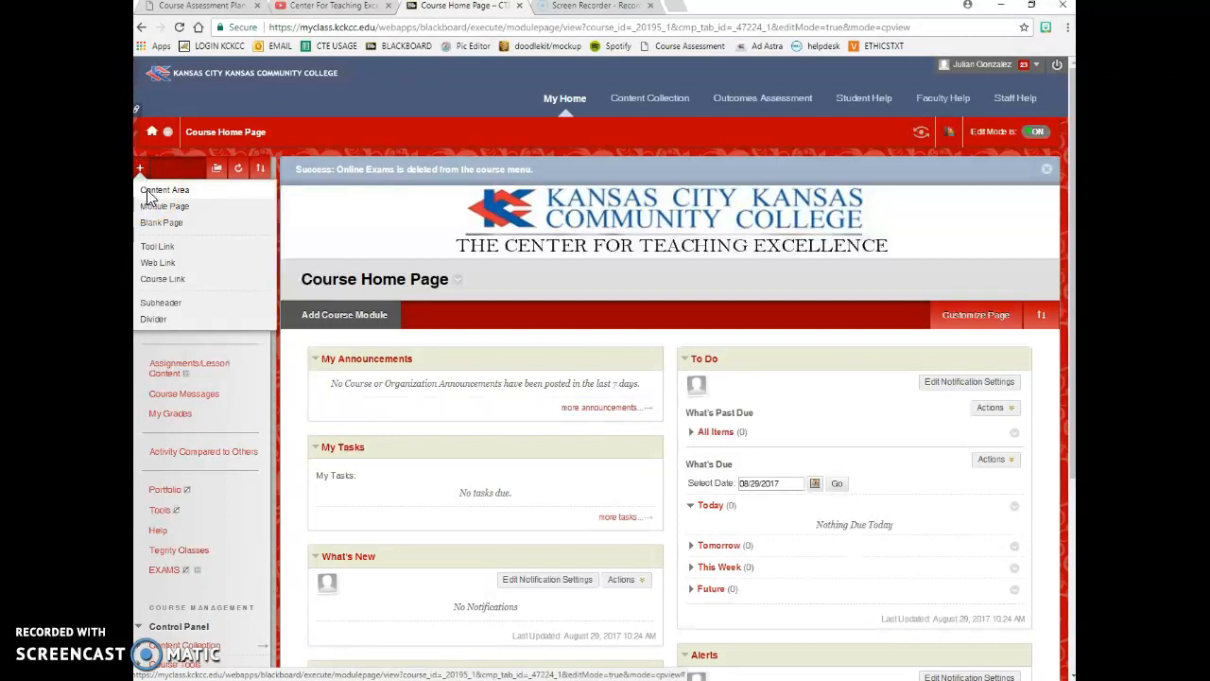
click(149, 192)
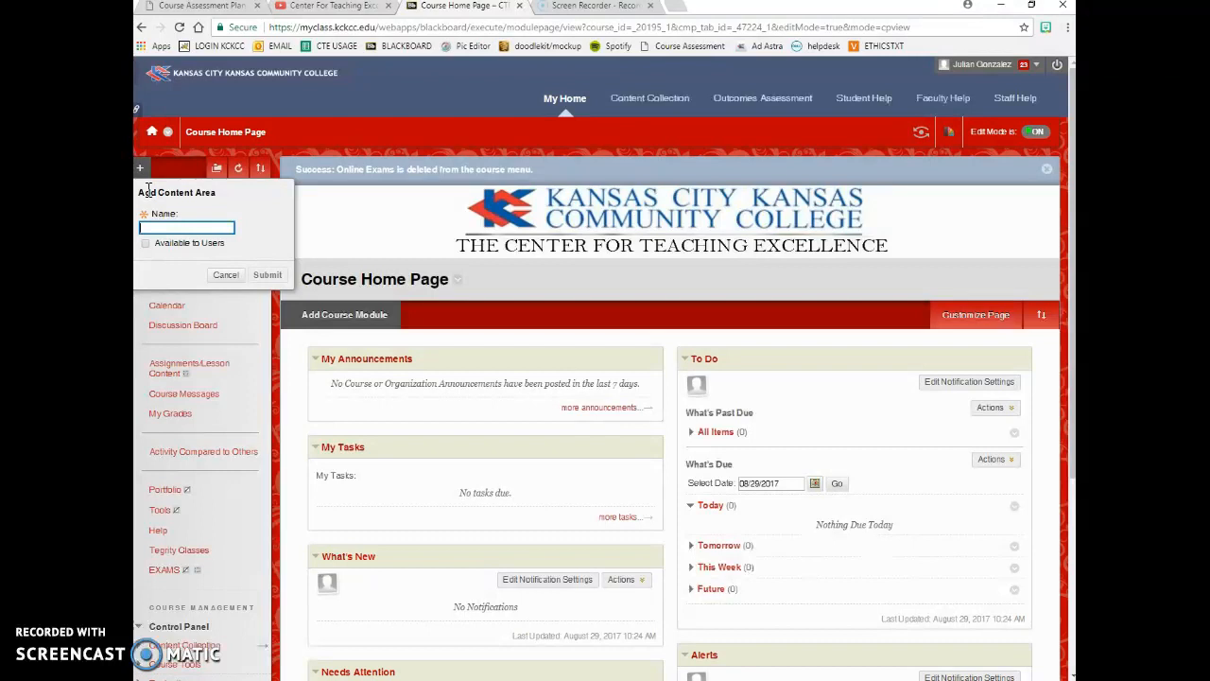
text(Onlin)
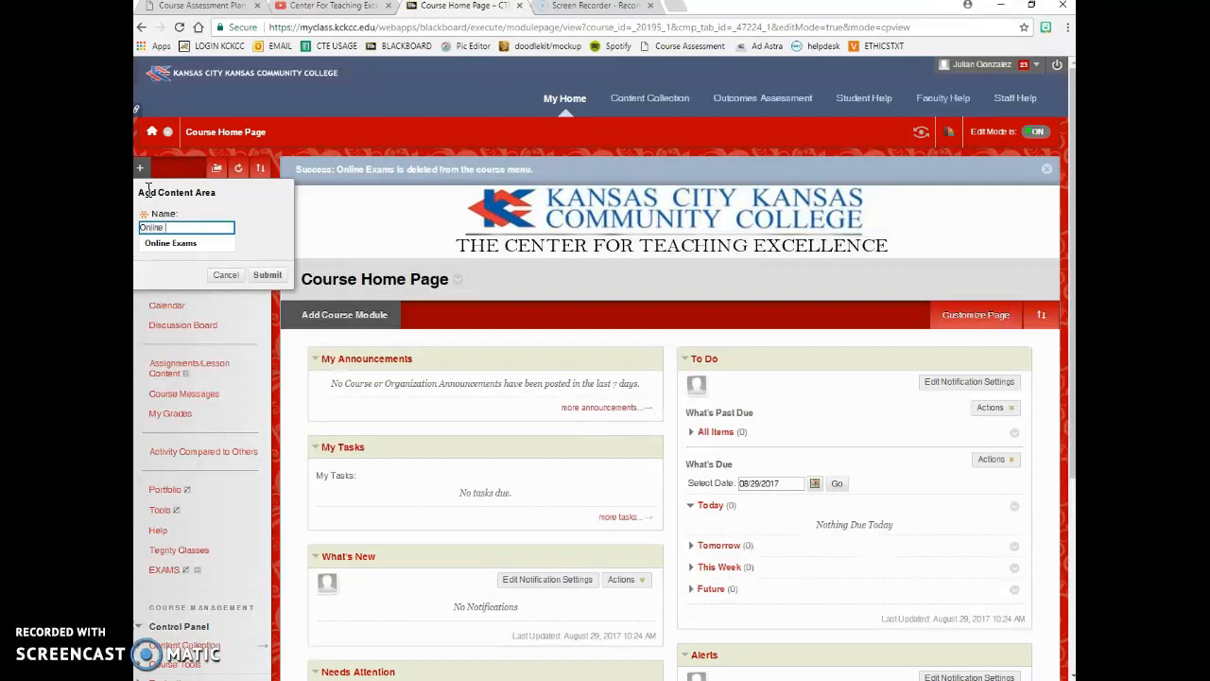
text(e)
click(172, 242)
click(145, 243)
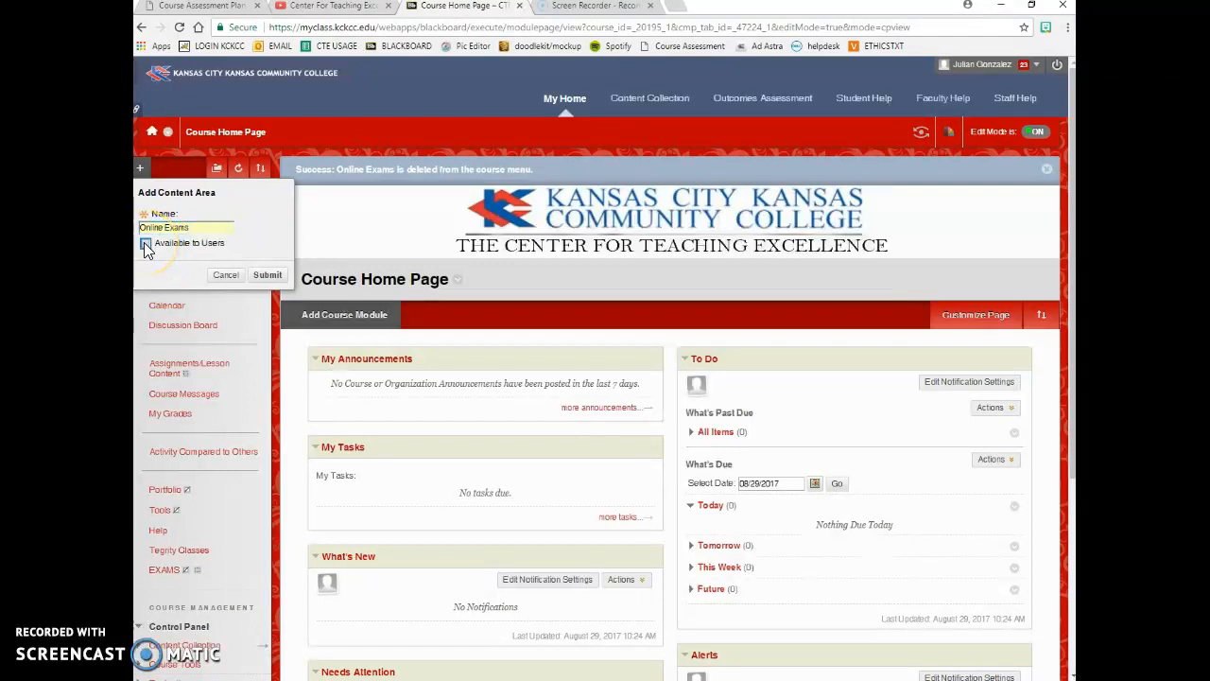
click(267, 275)
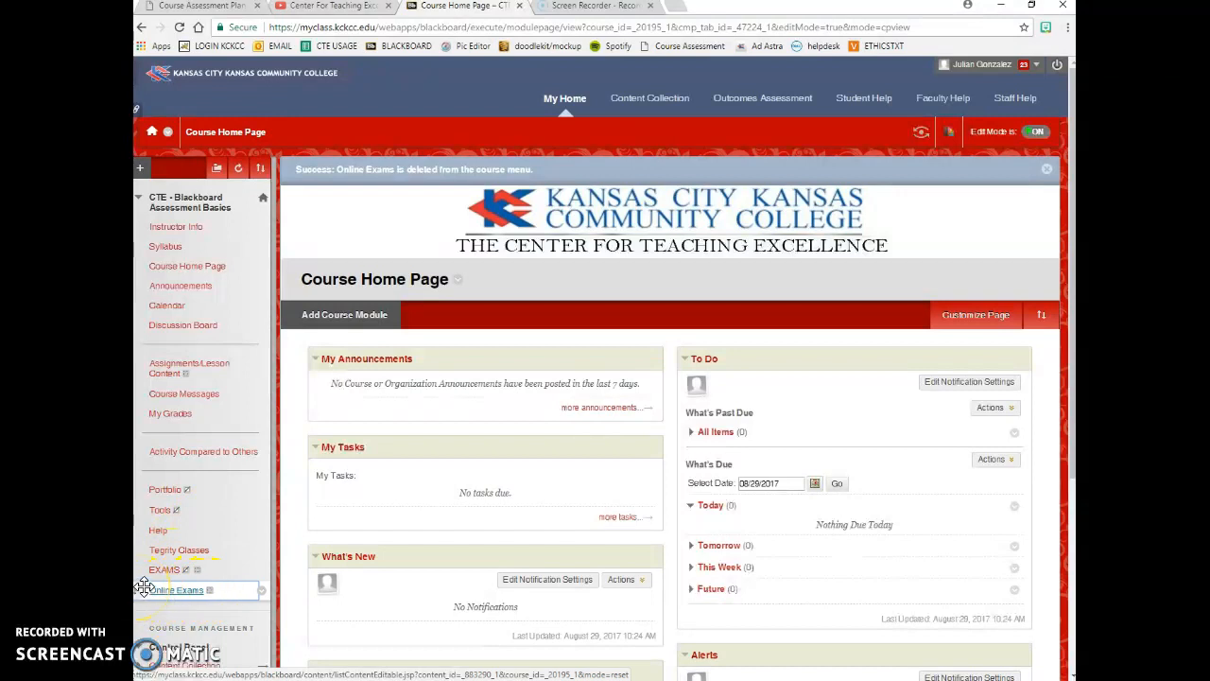
- Move Online Exams up below Discussion Board and open it
drag(143, 587, 153, 346)
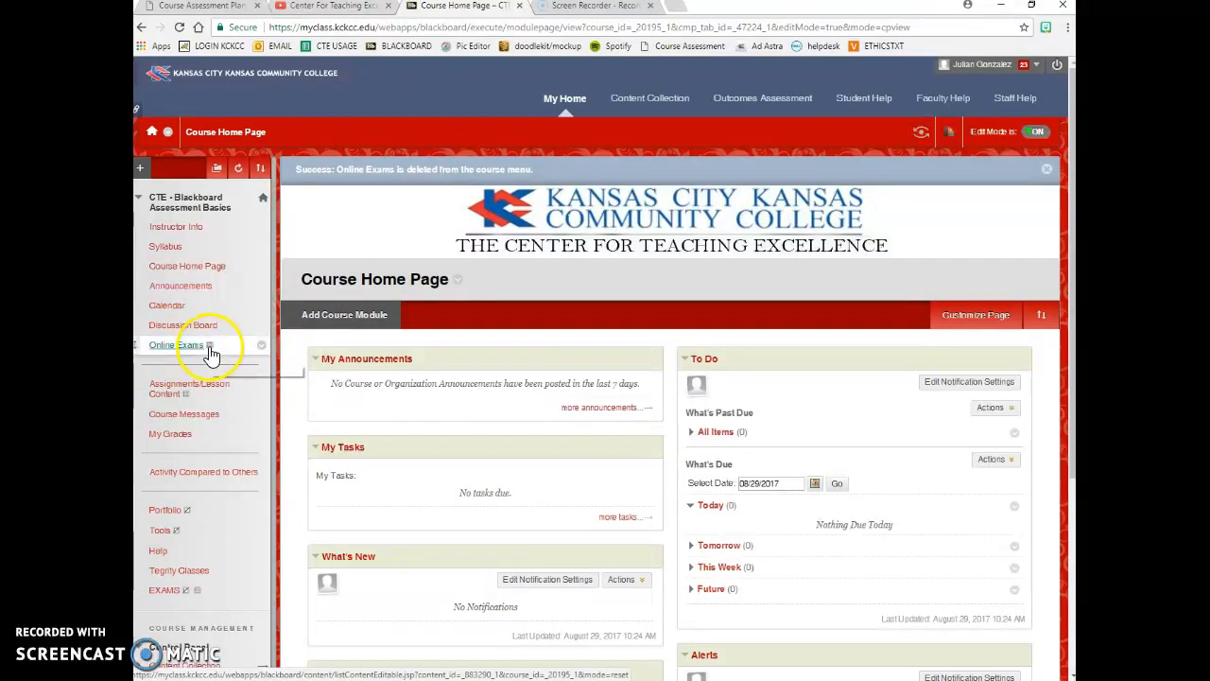
click(262, 346)
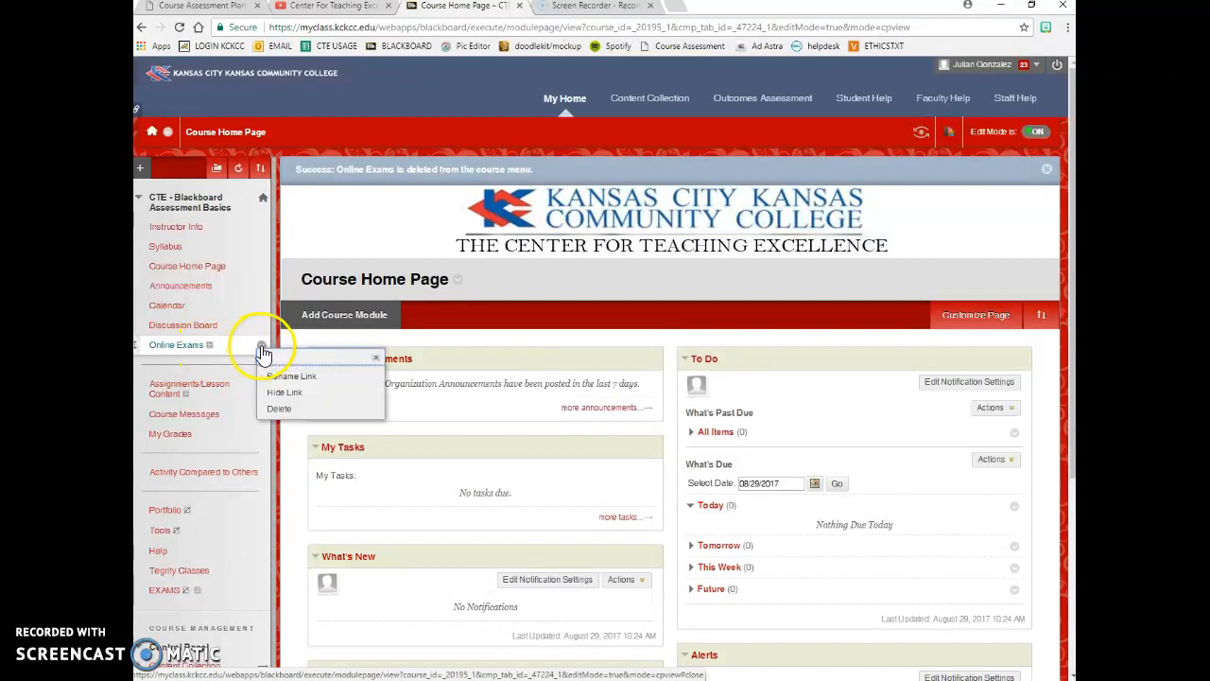
click(183, 348)
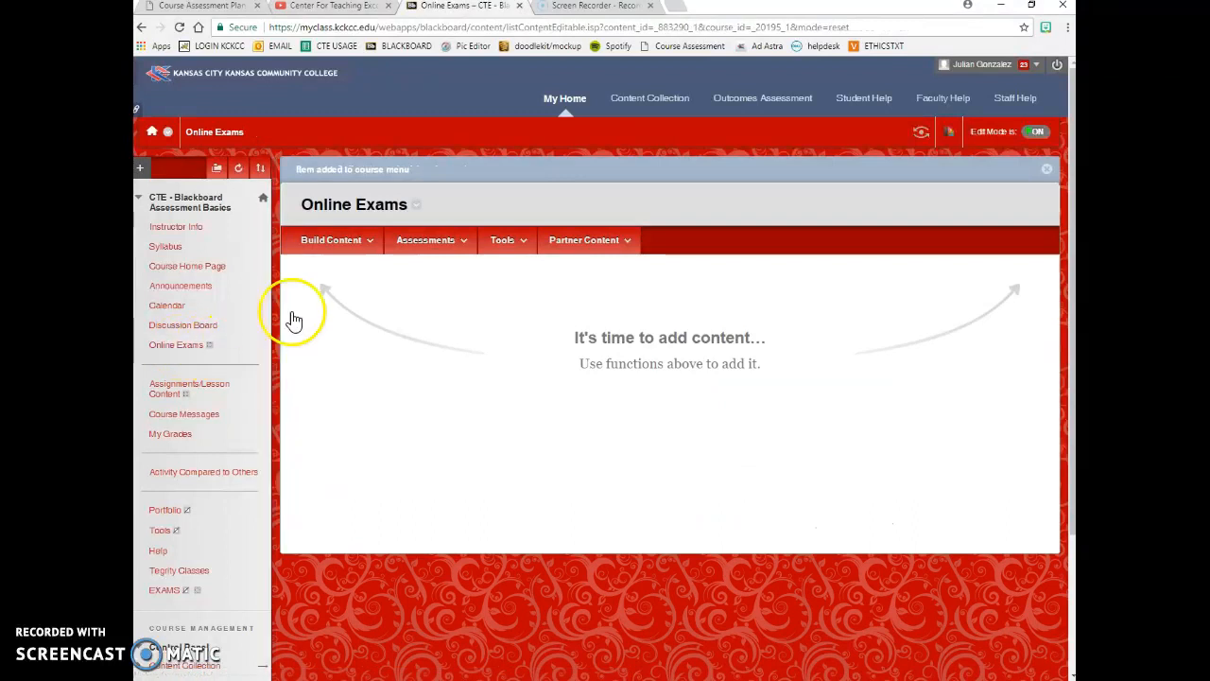
- Start a new Test from the Assessments menu in Online Exams
click(340, 240)
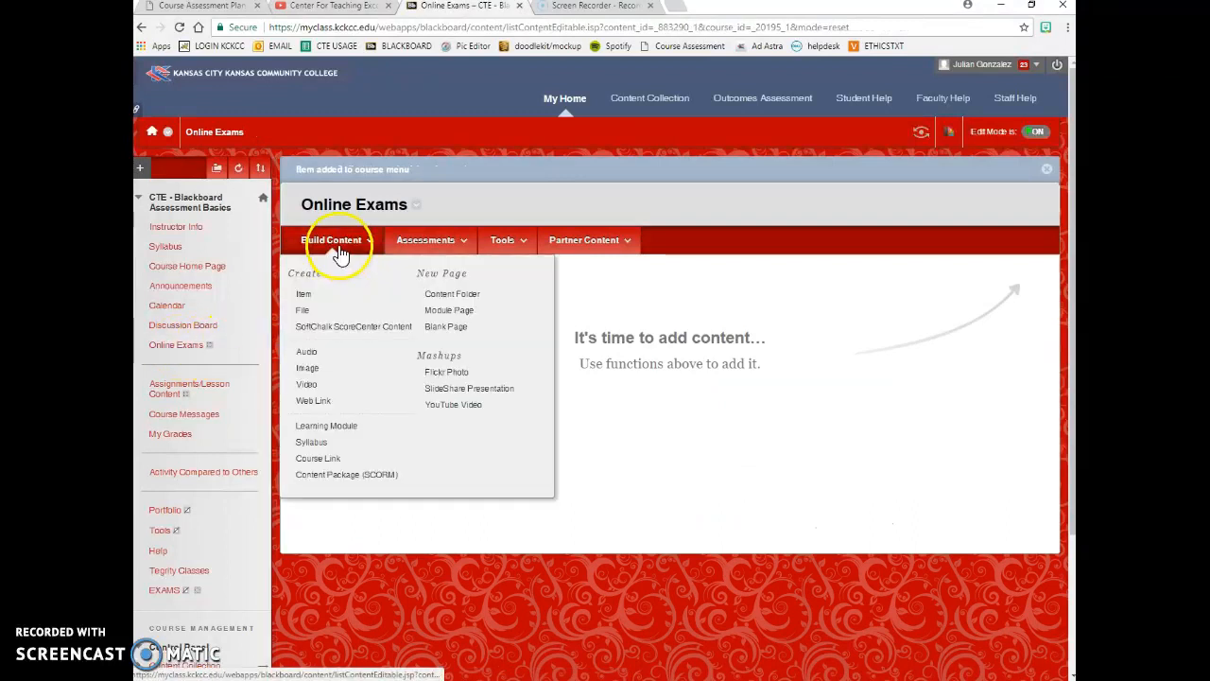
click(422, 248)
click(529, 242)
click(570, 238)
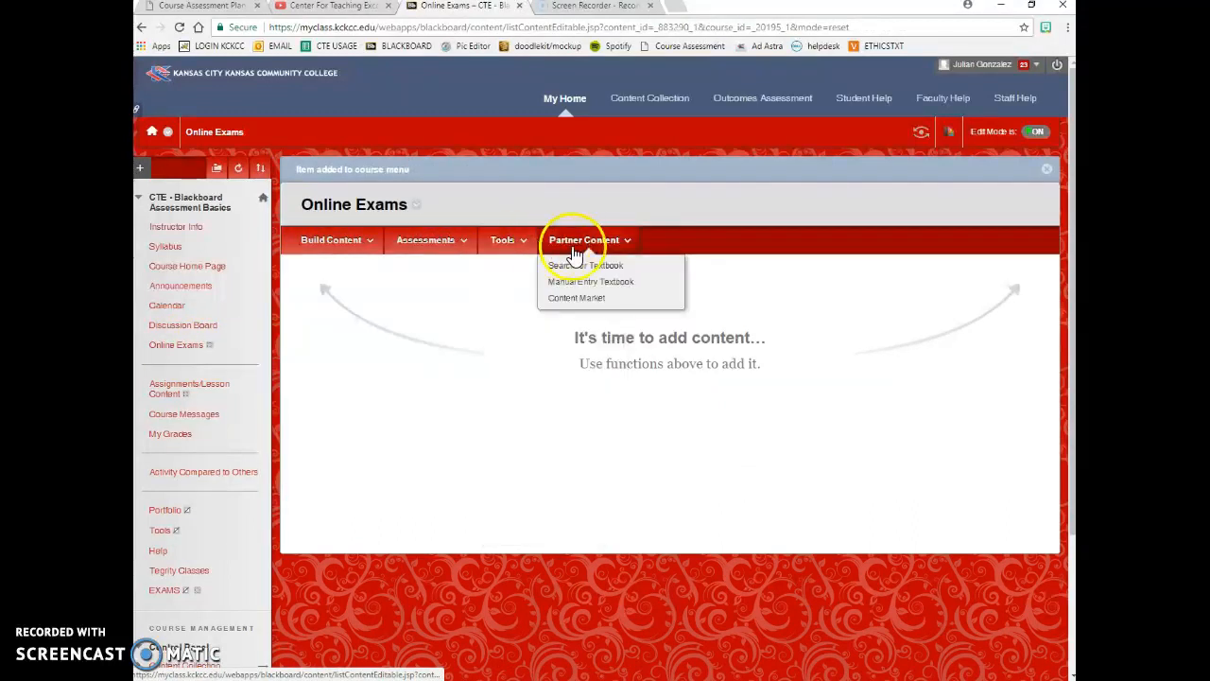
click(426, 244)
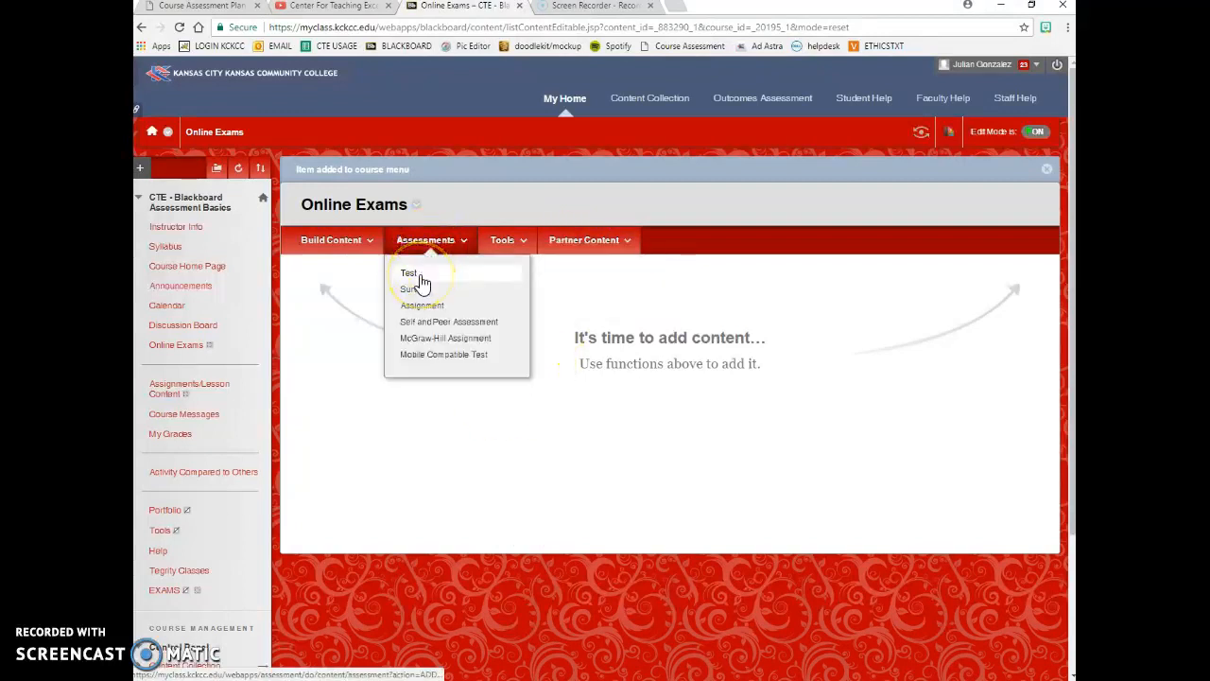
click(420, 276)
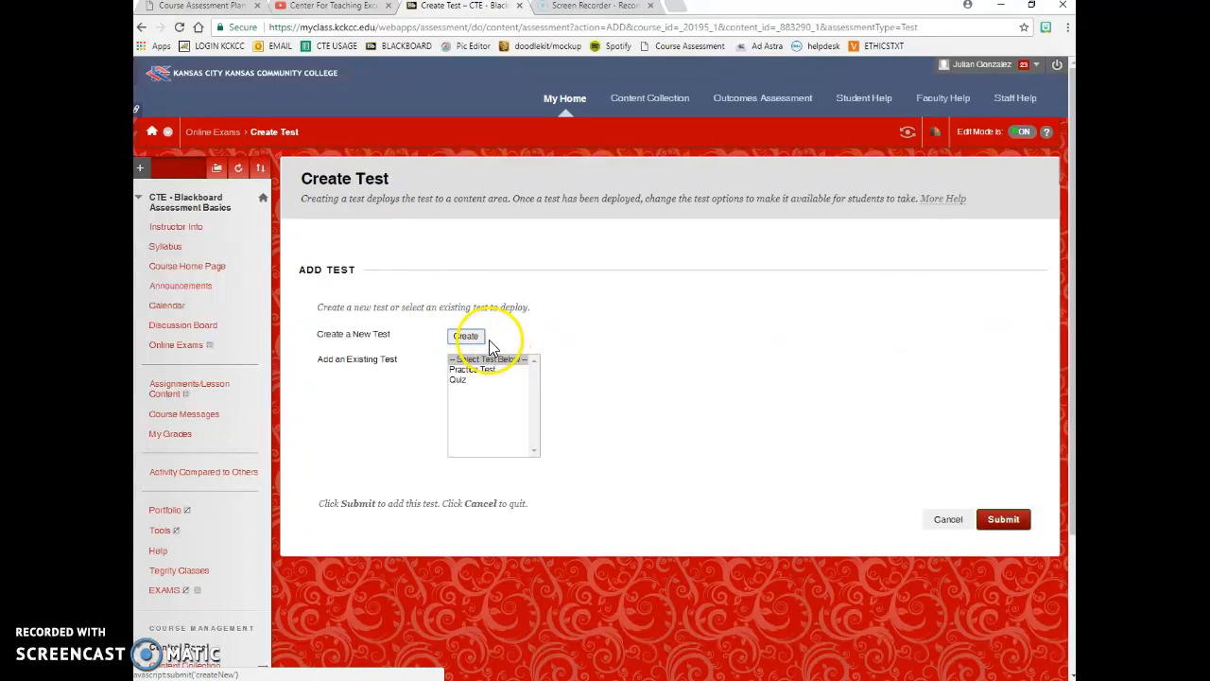
- Create a test named 'Quiz 1' described as 'Describe quiz content, Chapters 1-2.'
click(468, 337)
click(482, 320)
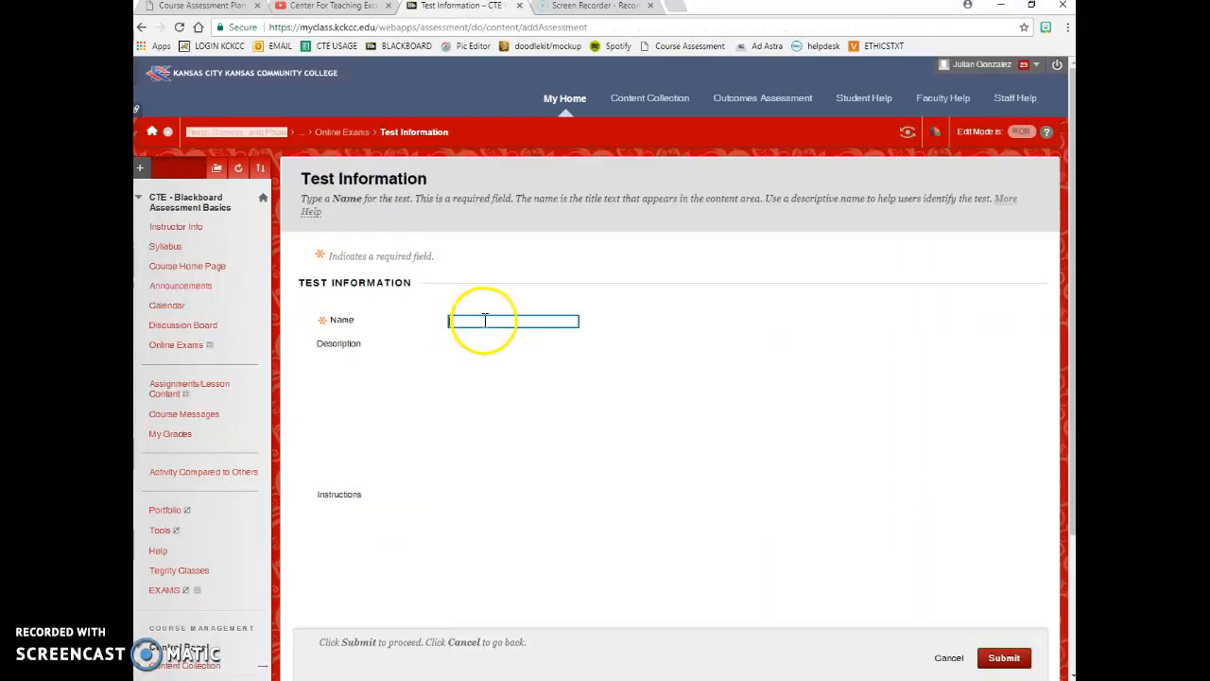
text(Quiz )
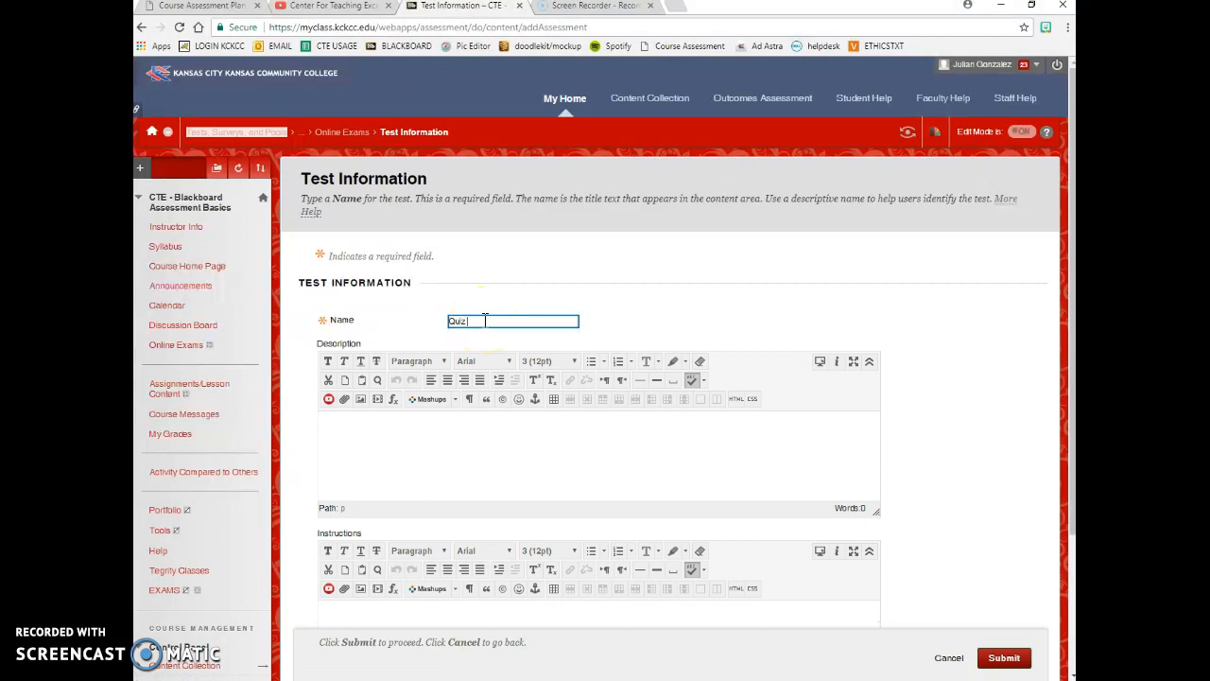
text(1)
click(480, 466)
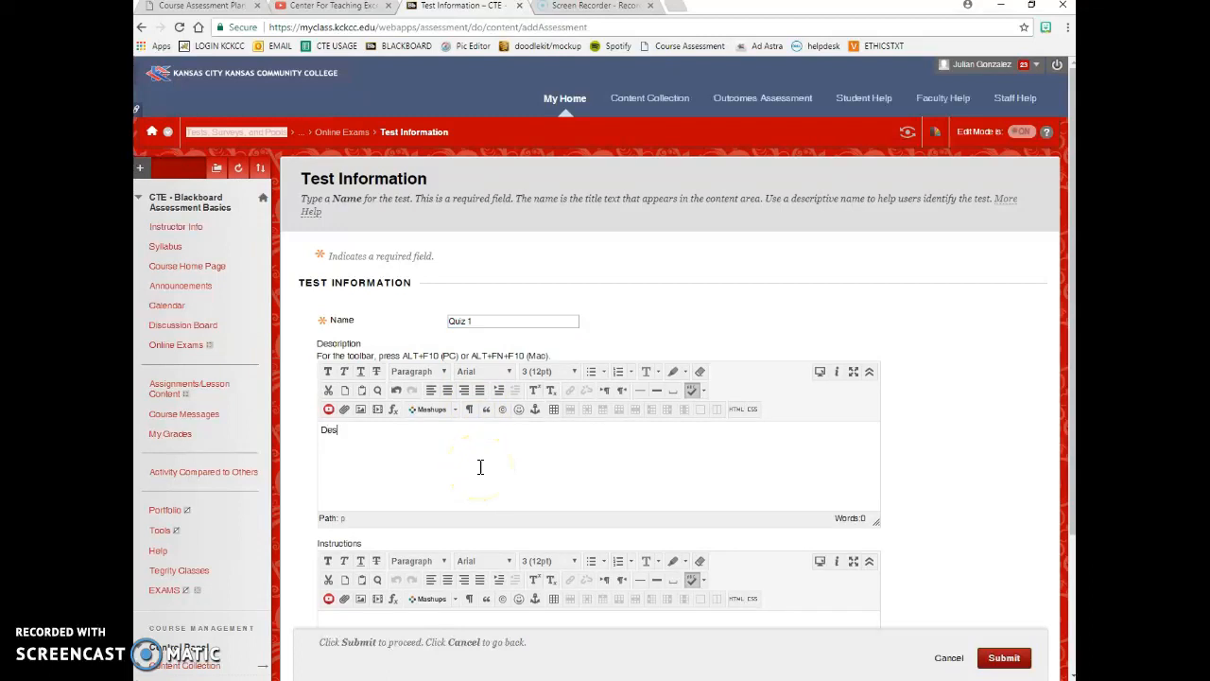
text(Describe quiz content, Chapters 1-2)
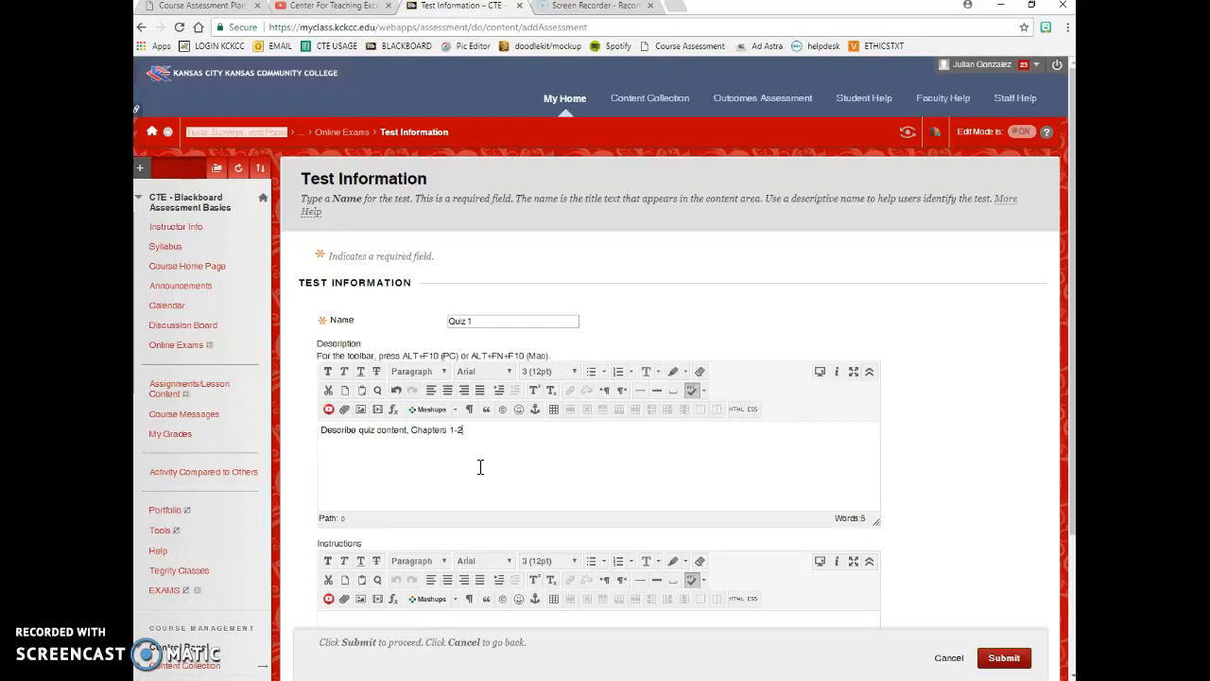
text(.)
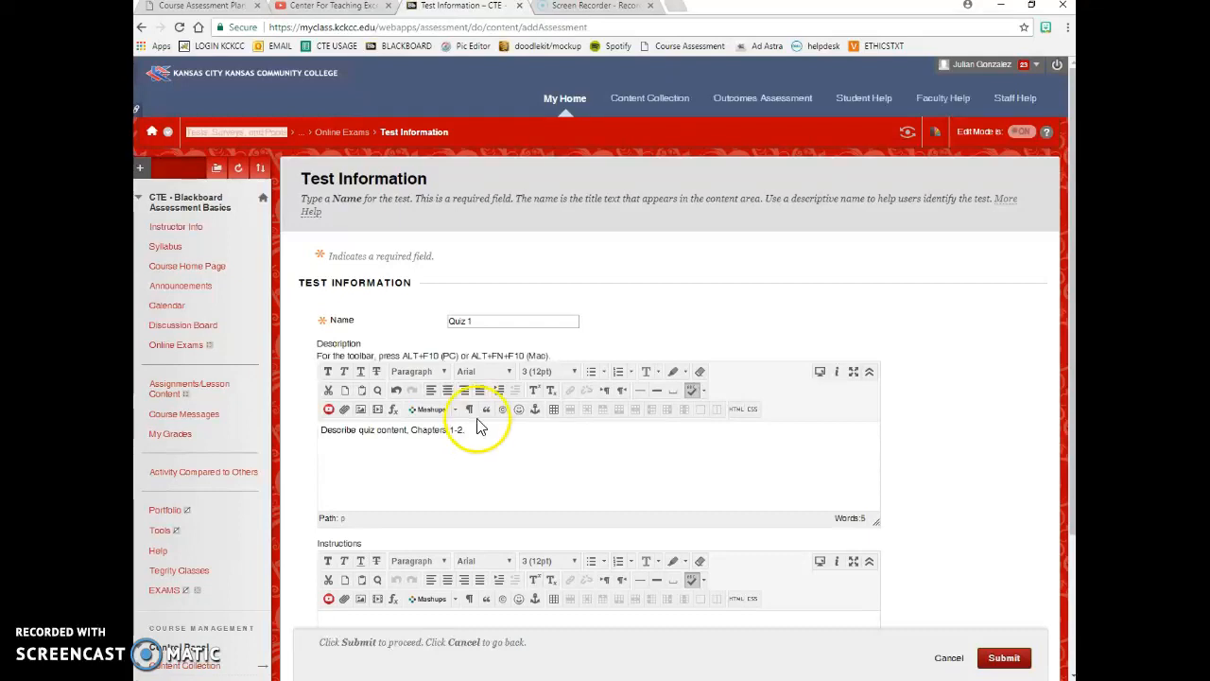
scroll(480, 477, down, 2)
- Enter Quiz 1 instructions on textbook use, one sitting and 30 minutes, then submit the test
click(481, 481)
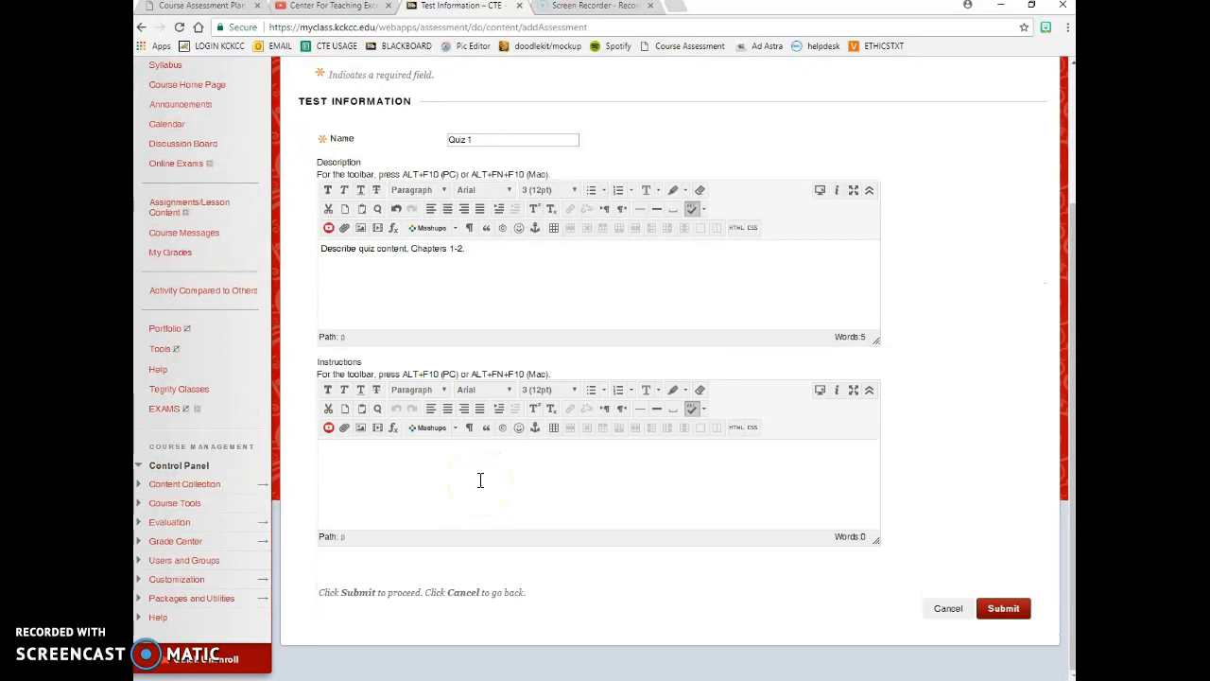
text(Please use textbook,)
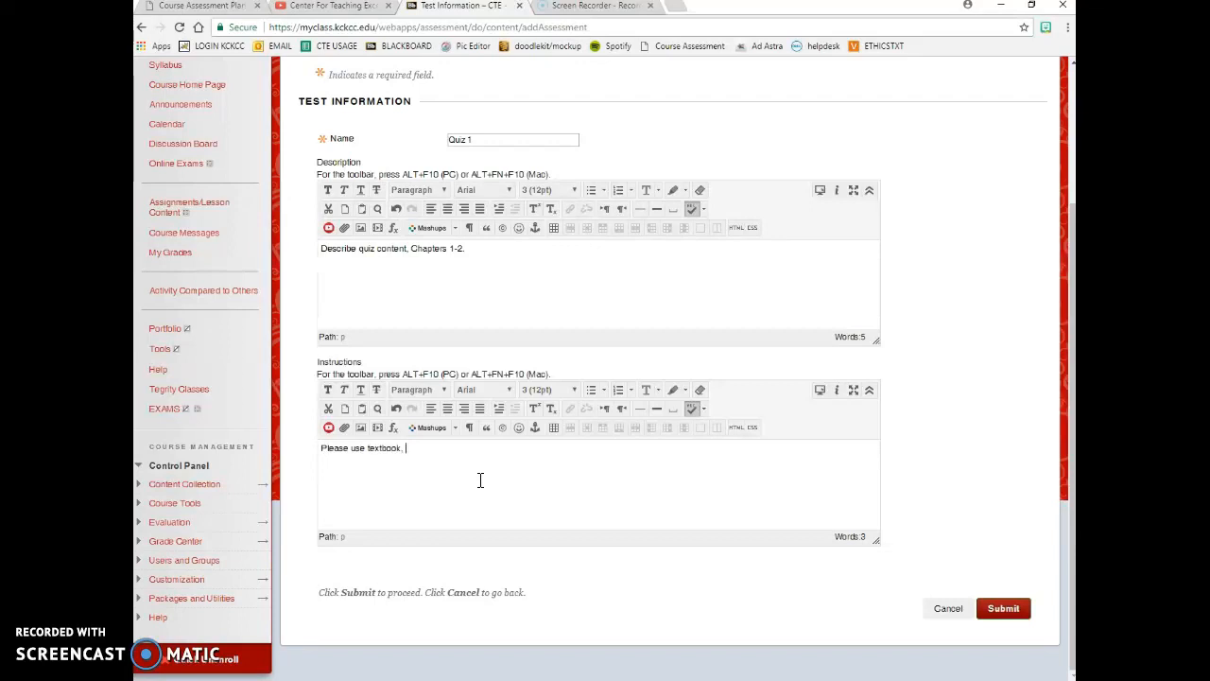
text( take quiz in one sitting,)
text(and you will have)
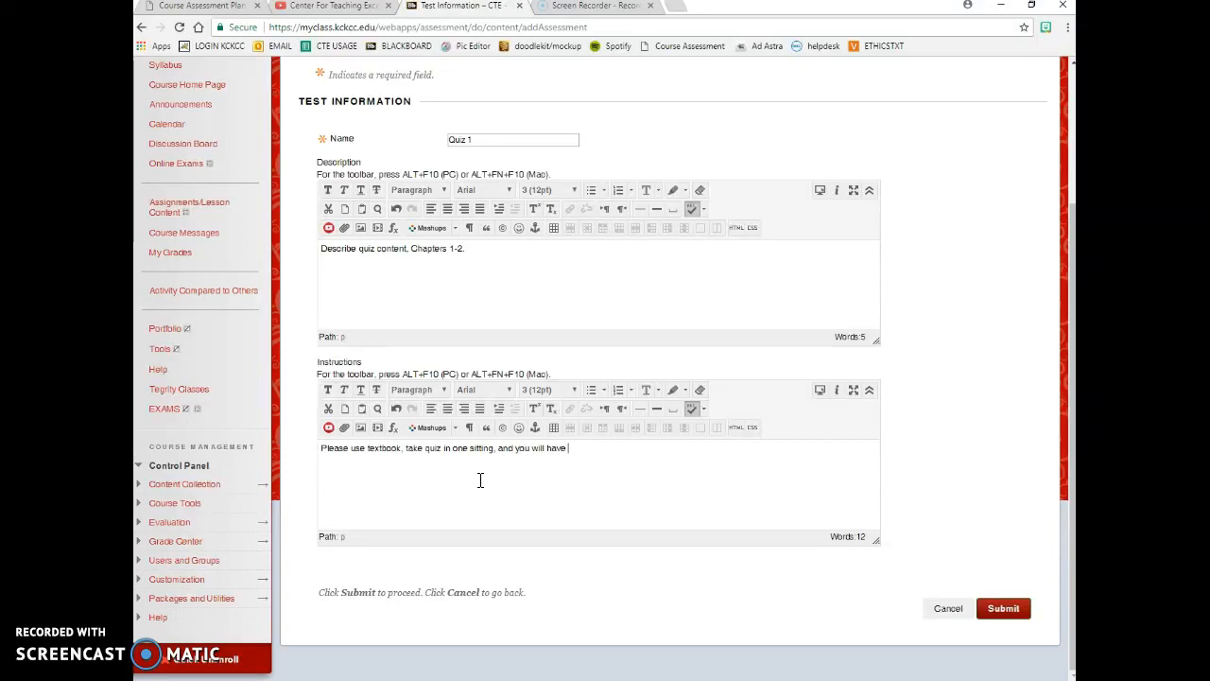
text( 30 minutes to complete.)
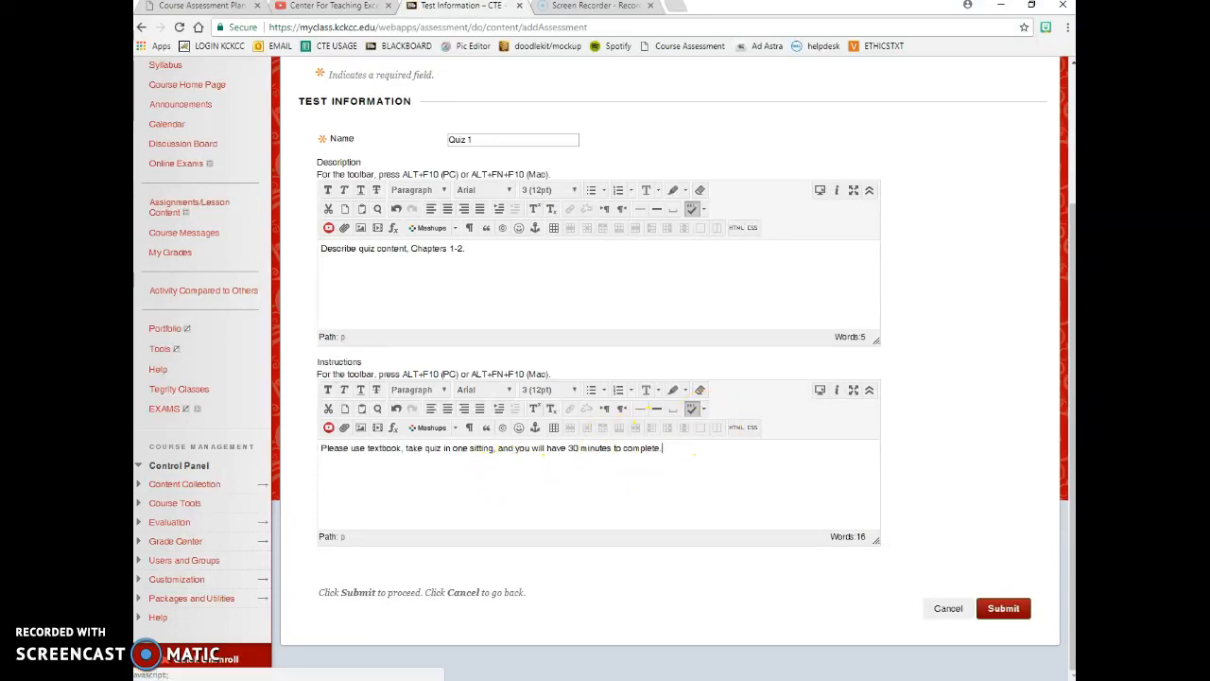
click(1011, 616)
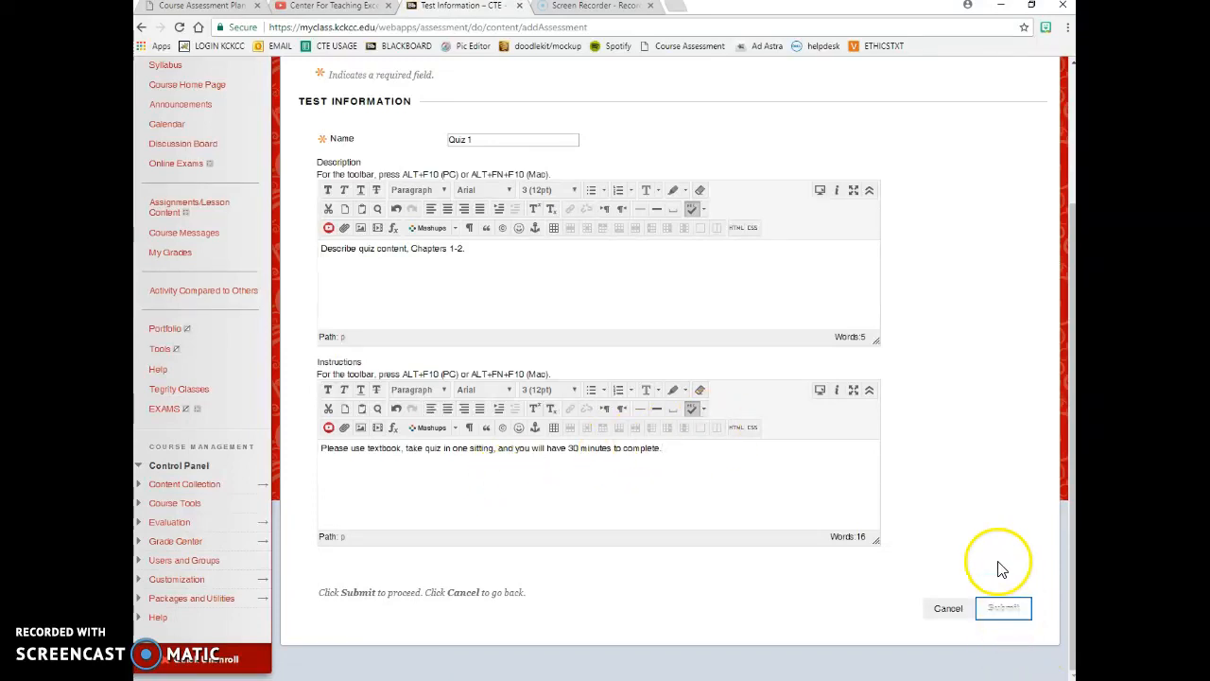
triple_click(395, 462)
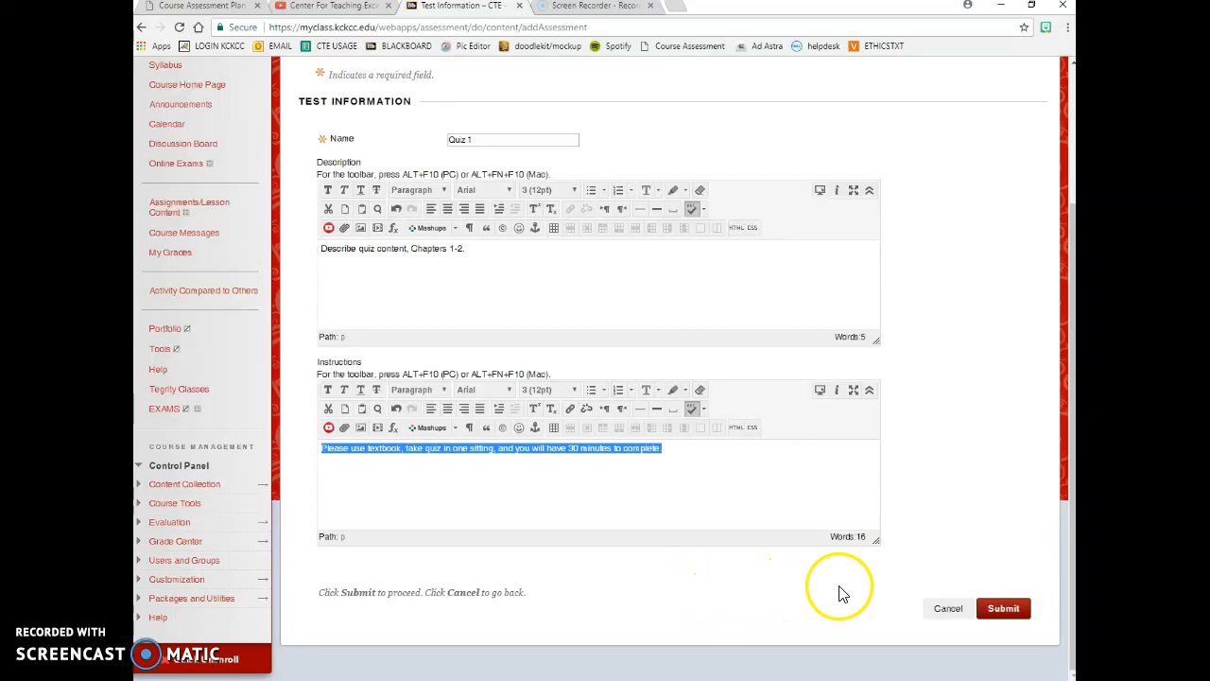
click(1004, 609)
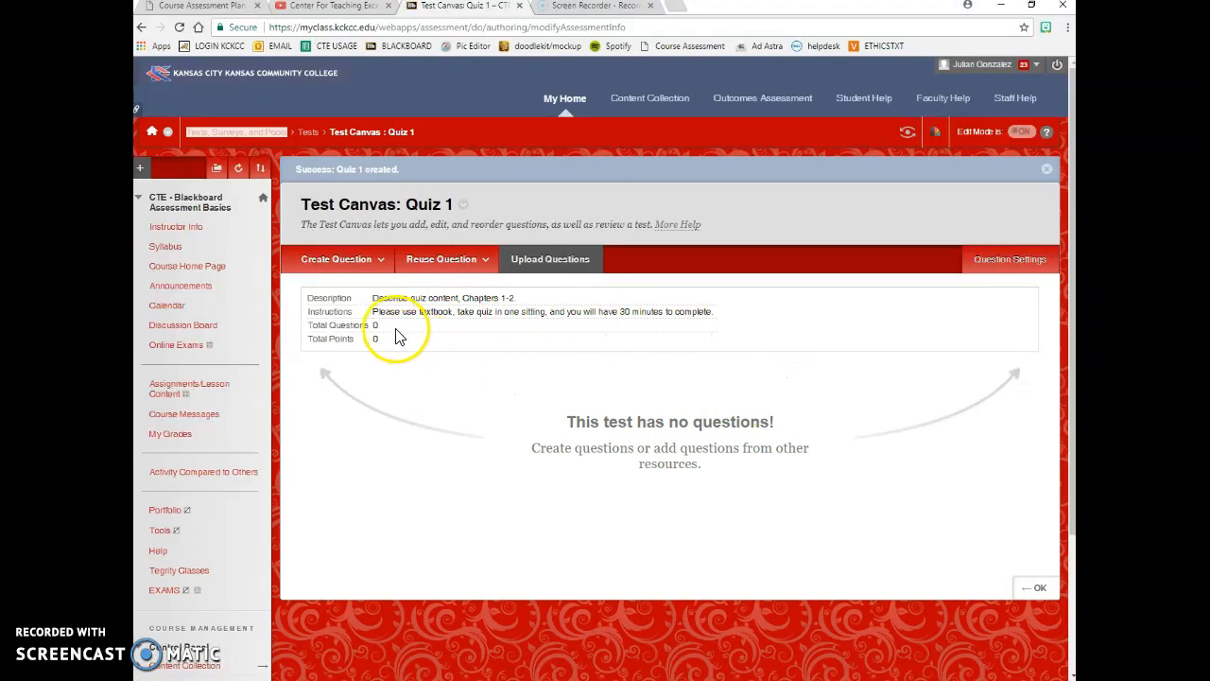
click(363, 267)
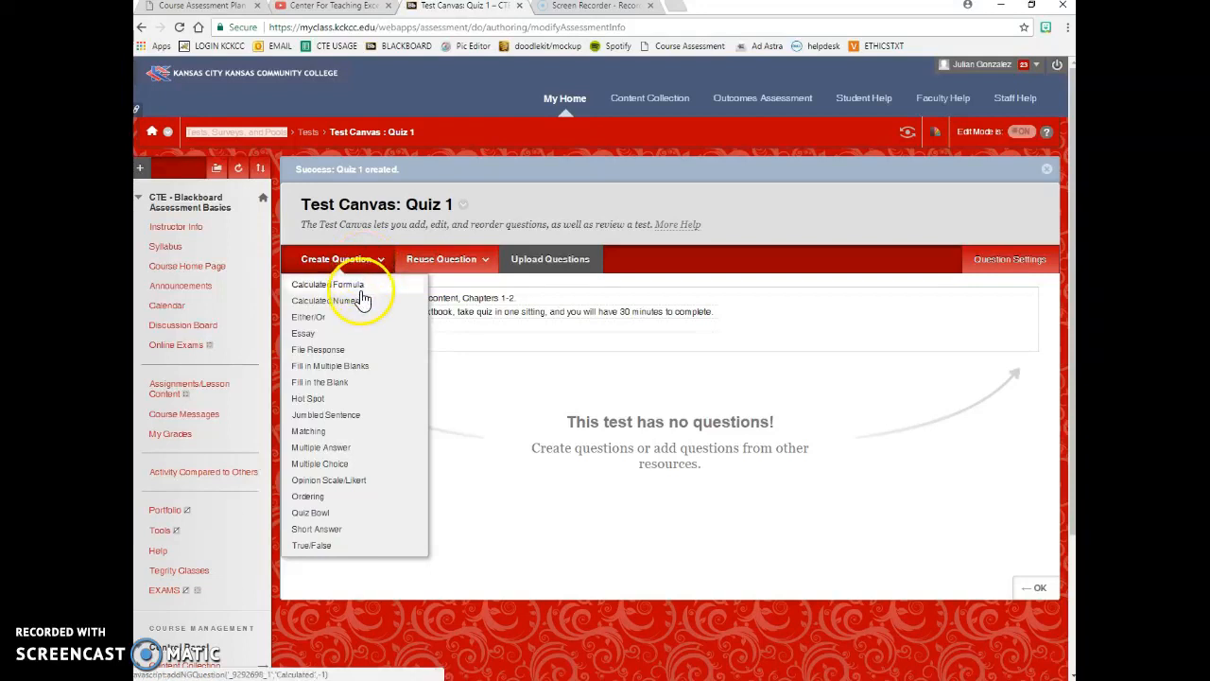
click(339, 388)
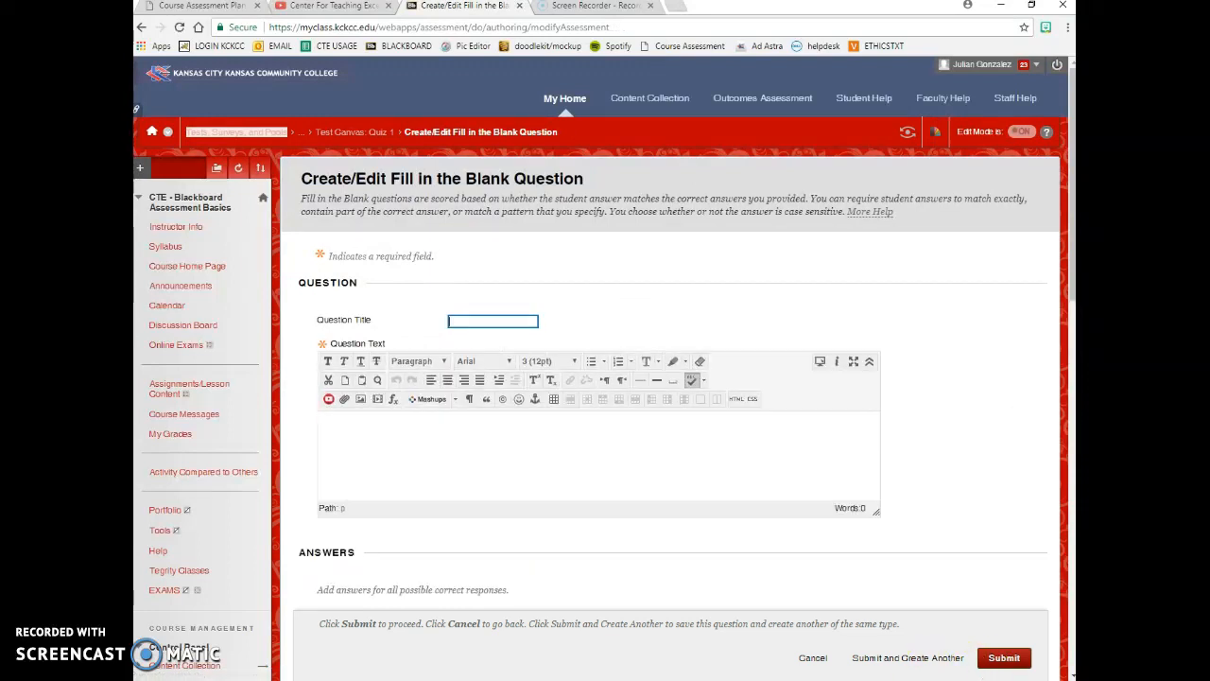
click(511, 680)
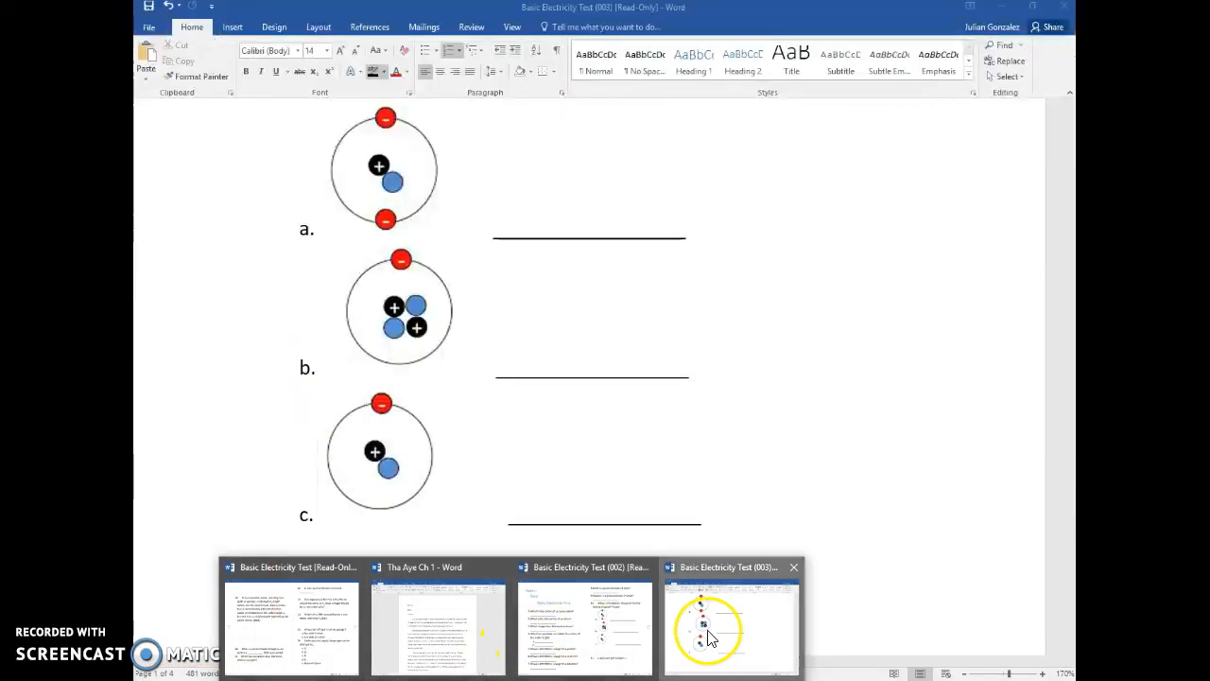
- Bring up the Basic Electricity Test (003) document and scroll through its questions and atom diagrams
click(710, 638)
scroll(656, 505, up, 6)
scroll(652, 507, down, 2)
scroll(652, 508, down, 6)
scroll(651, 504, up, 4)
click(697, 140)
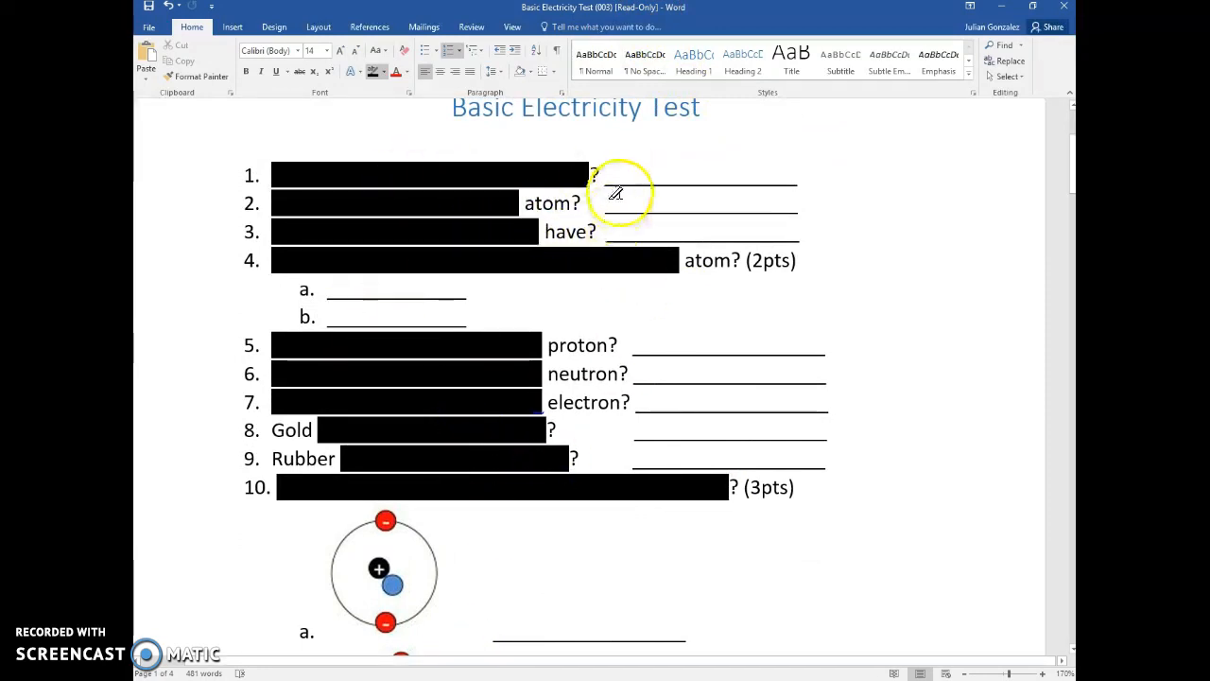
scroll(729, 395, down, 5)
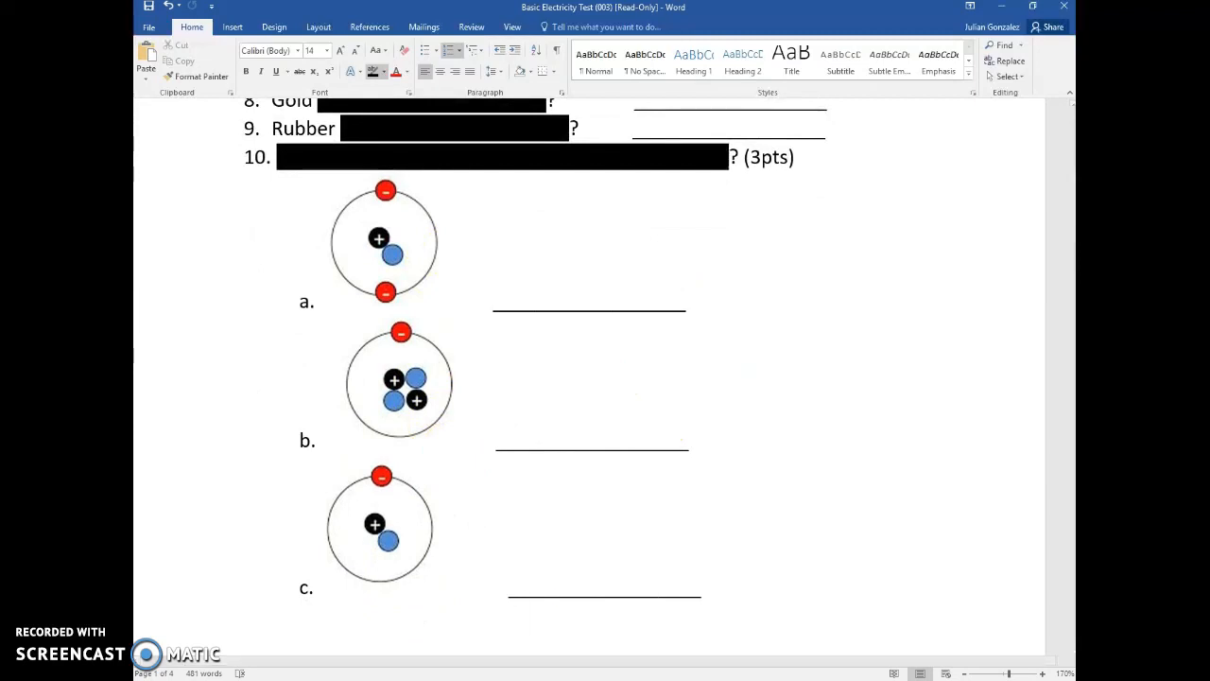
mouse_move(445, 680)
scroll(775, 502, up, 5)
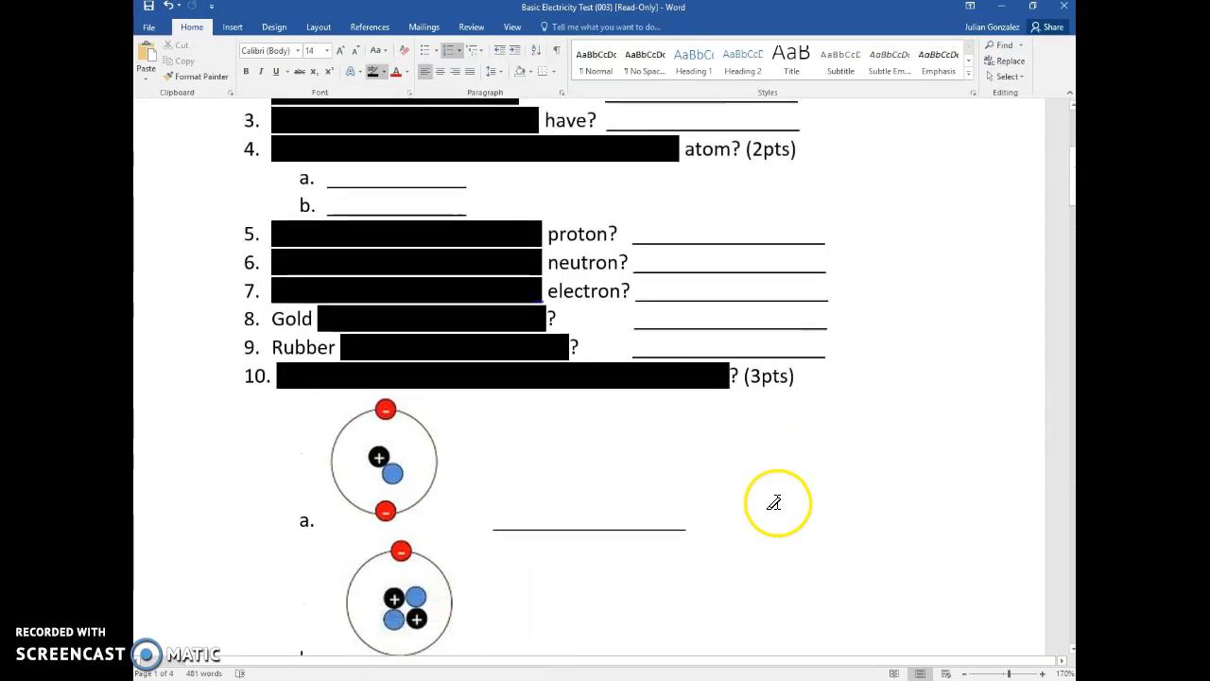
- Enter the question text 'Please fill in the blank. Question asking x, y, and z.'
click(445, 680)
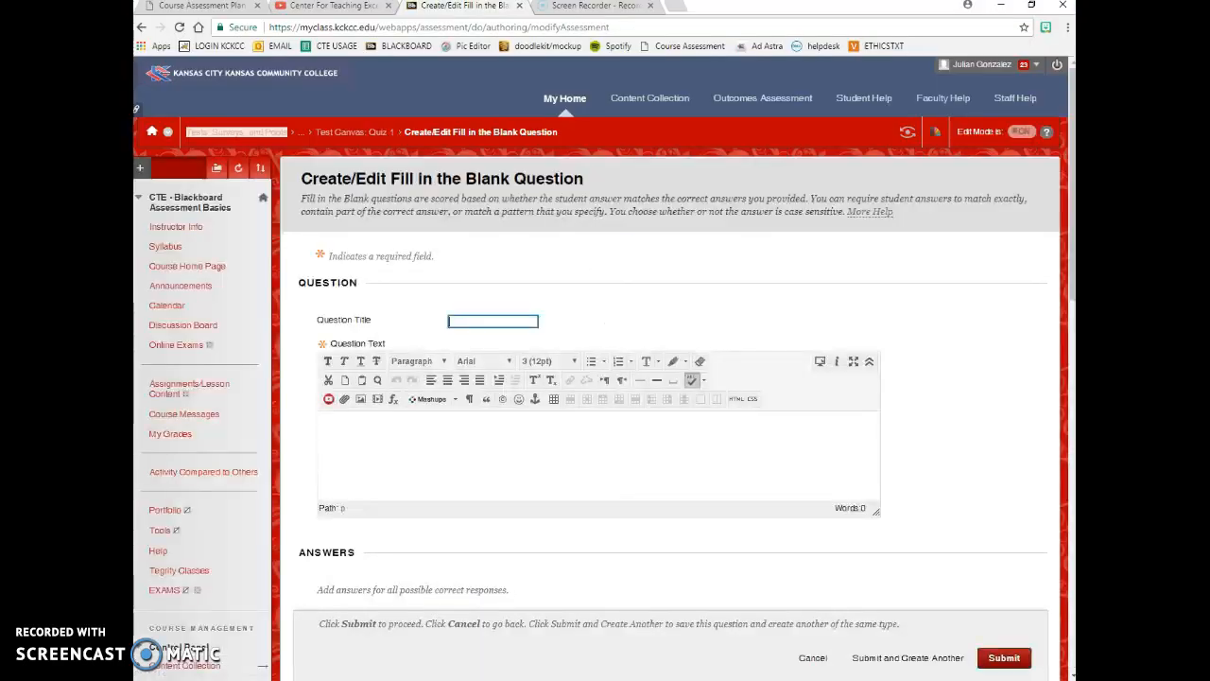
click(476, 435)
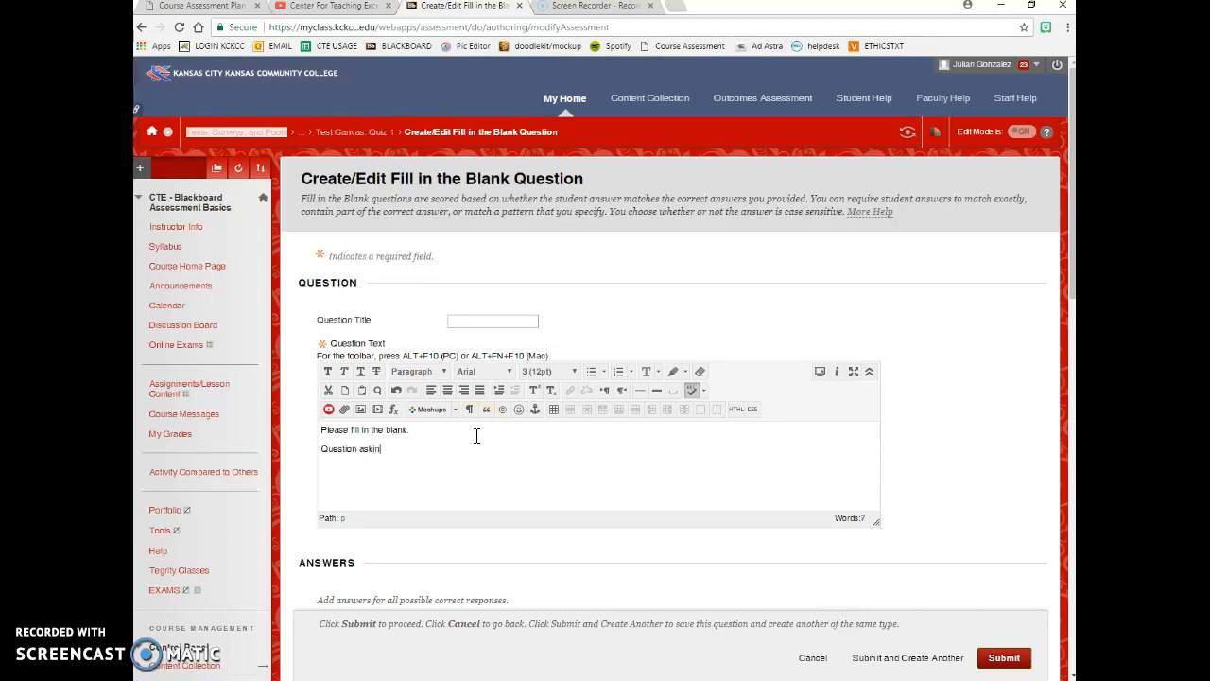
text(y, and z.)
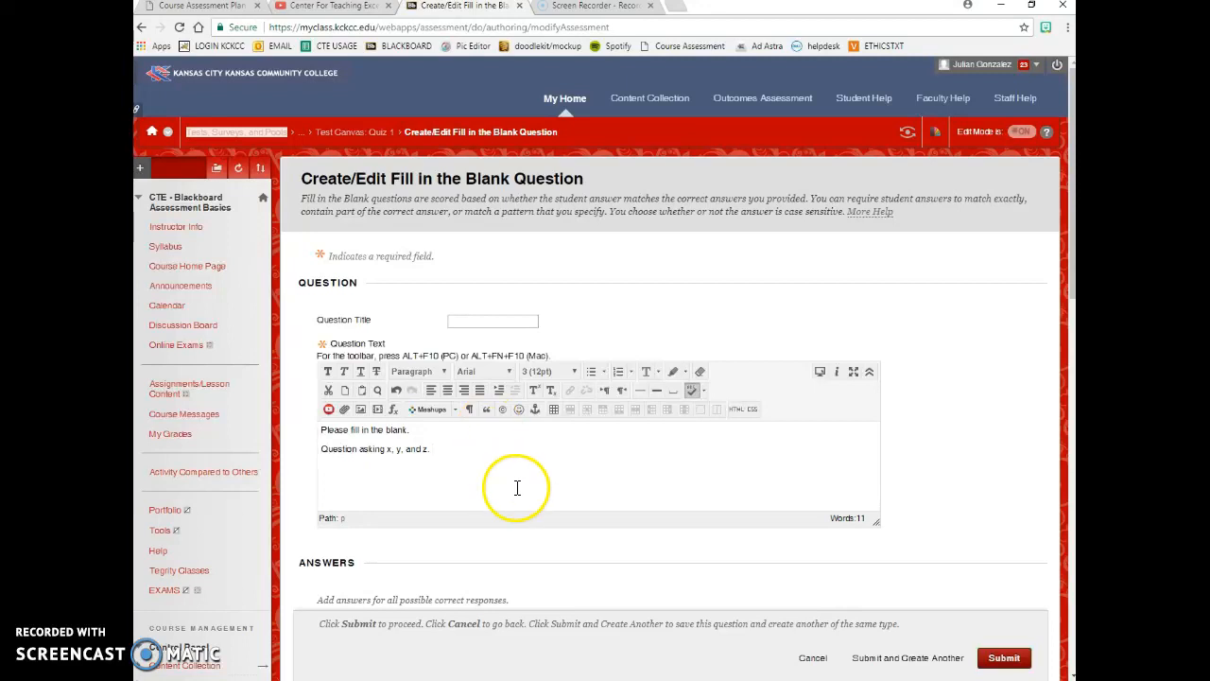
- Reduce the question to a single answer by setting two answers and removing Answer 2
scroll(567, 486, down, 4)
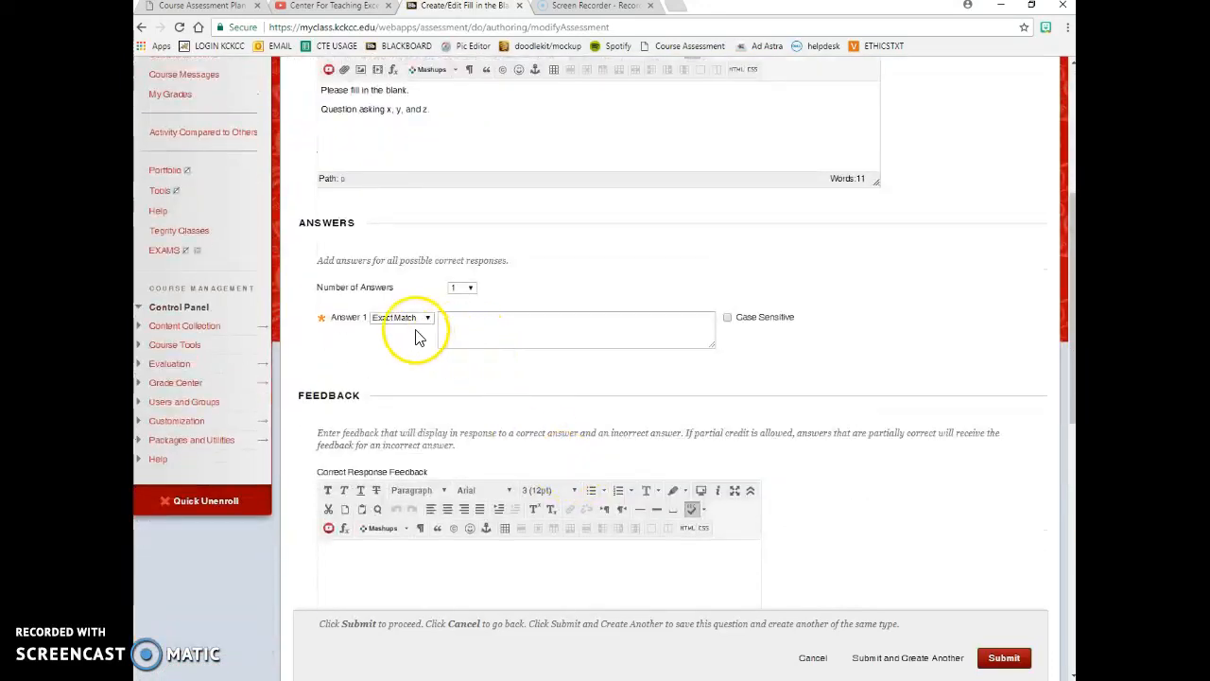
click(463, 289)
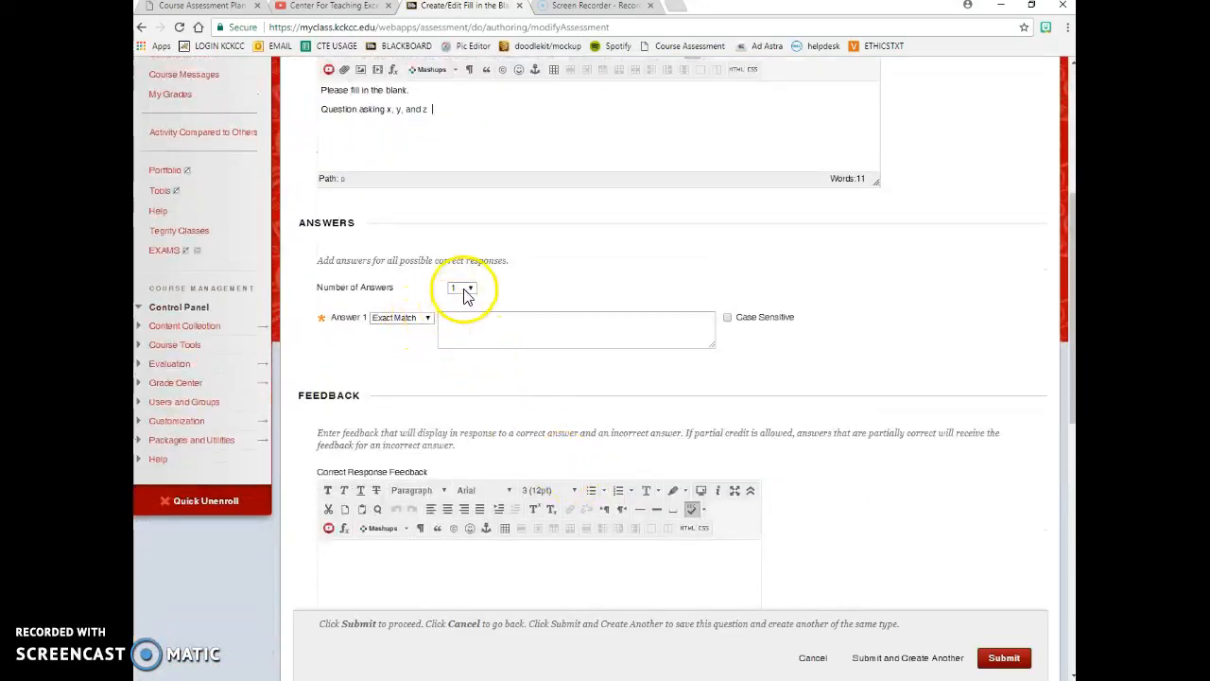
click(463, 310)
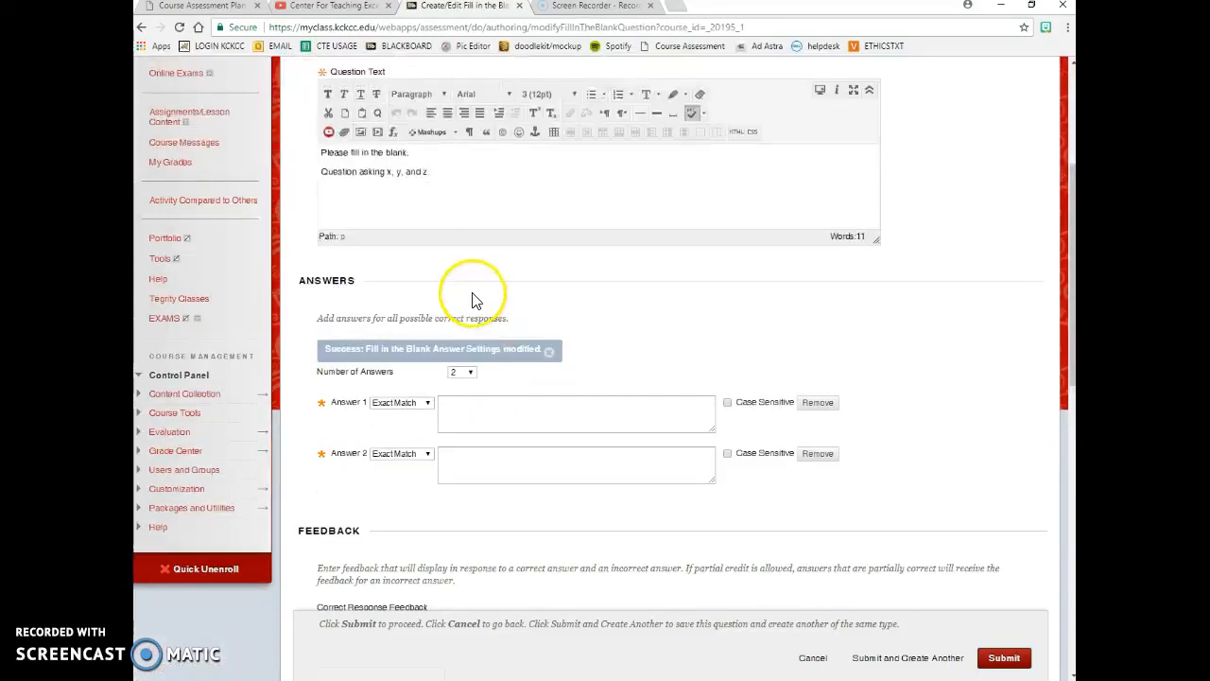
click(464, 373)
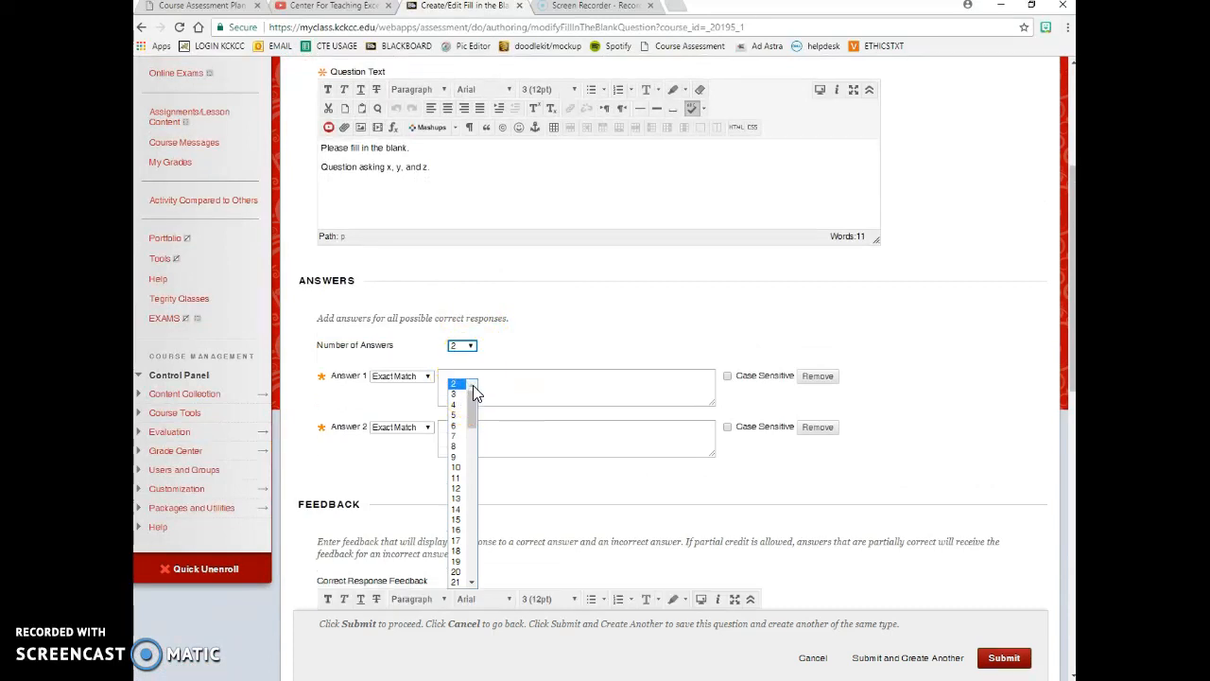
click(858, 479)
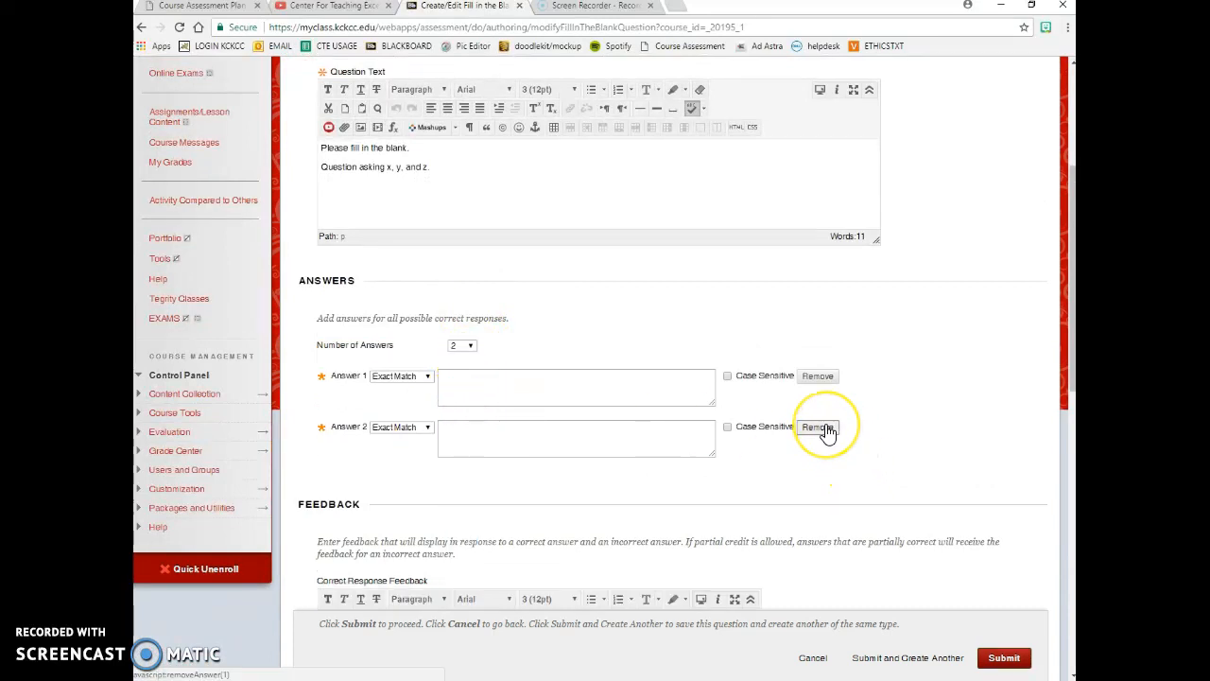
click(819, 428)
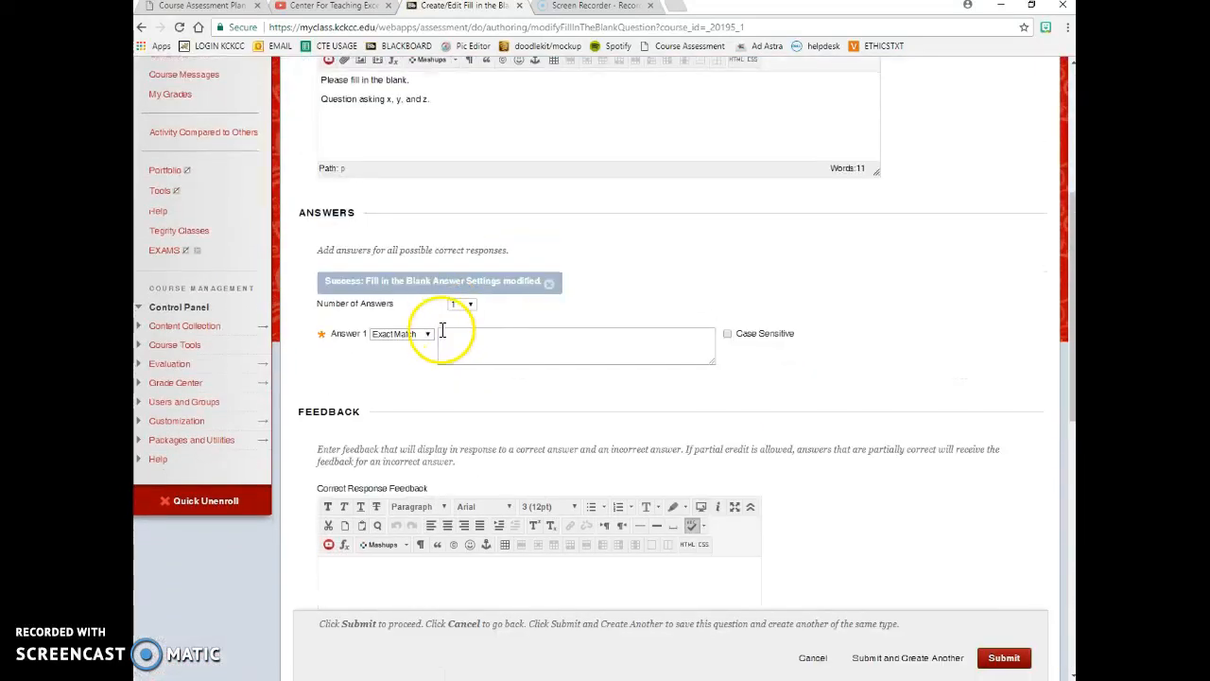
- Enter 'Atom' as Answer 1 graded by Contains, then begin the correct-response feedback
click(458, 338)
text(Atom)
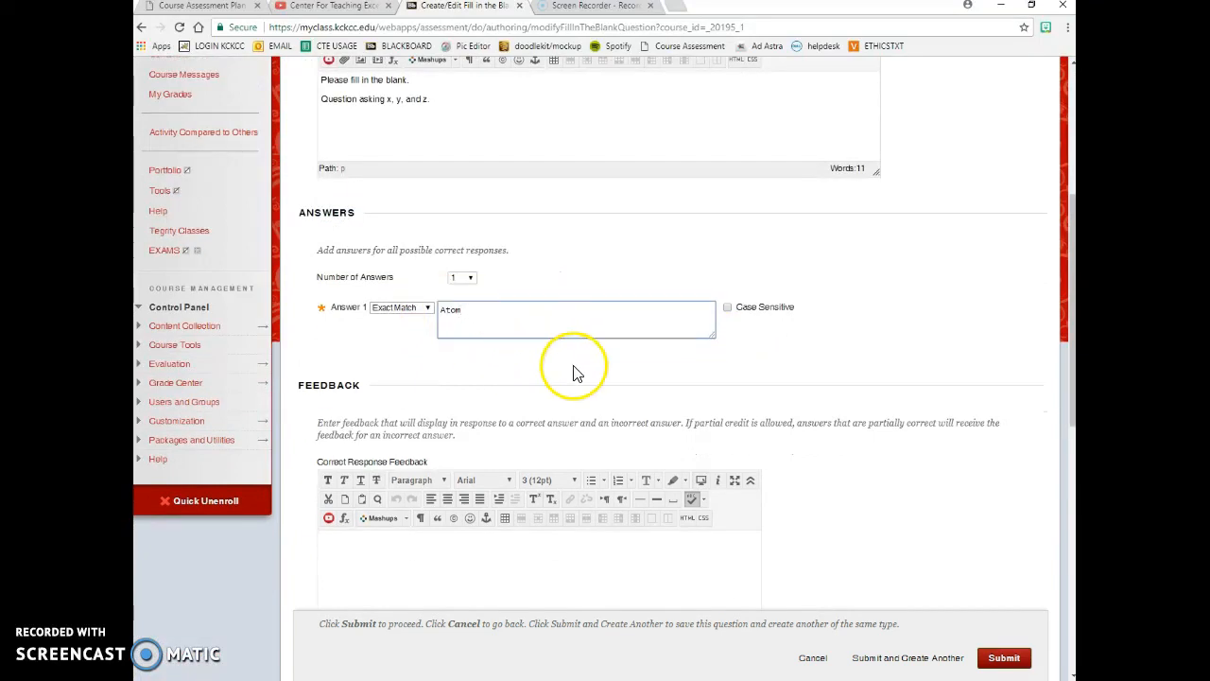
click(422, 309)
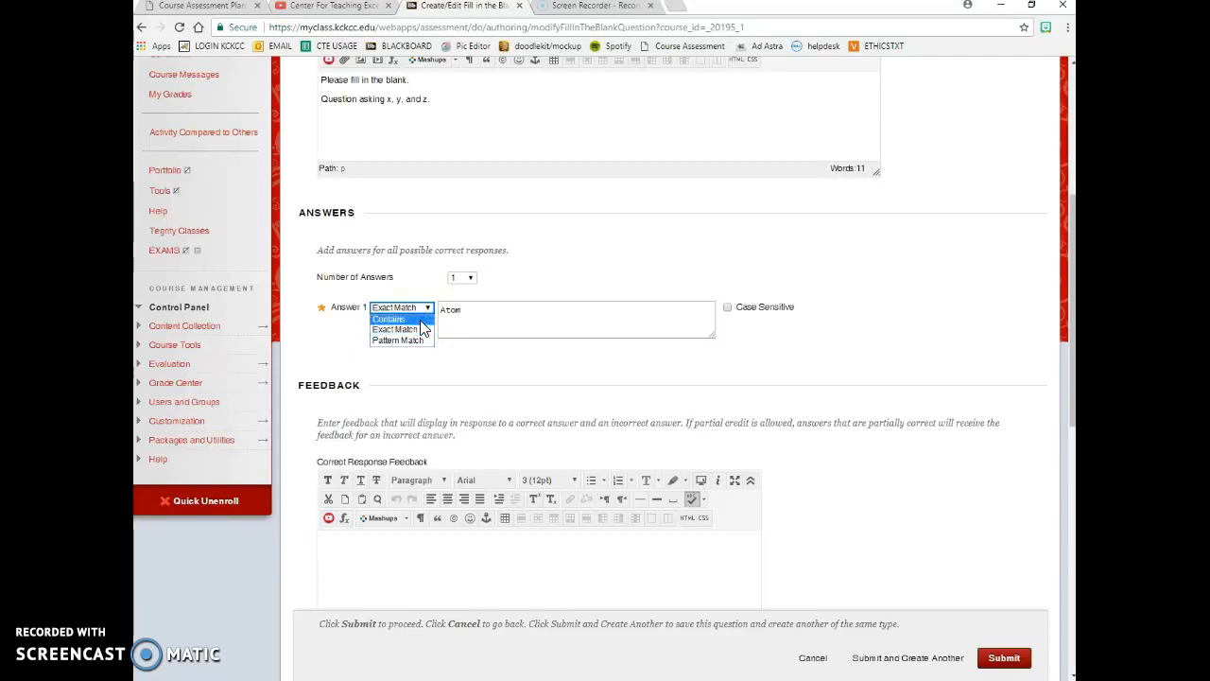
click(421, 320)
click(461, 329)
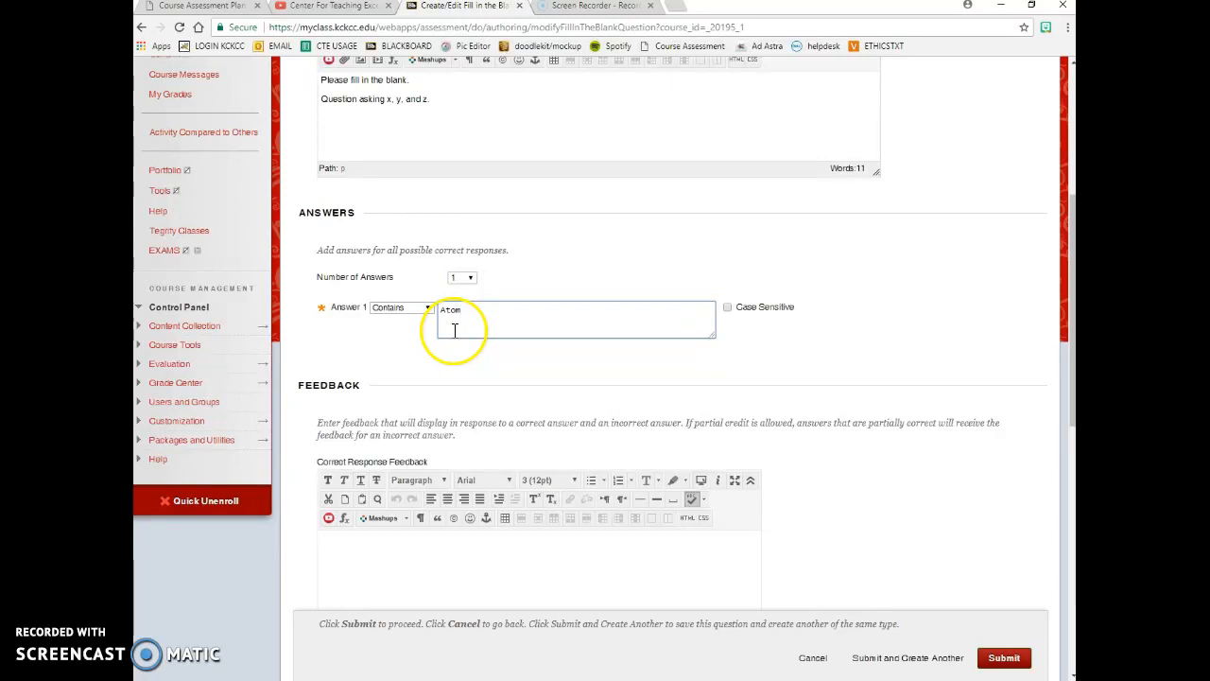
scroll(454, 329, down, 3)
click(451, 373)
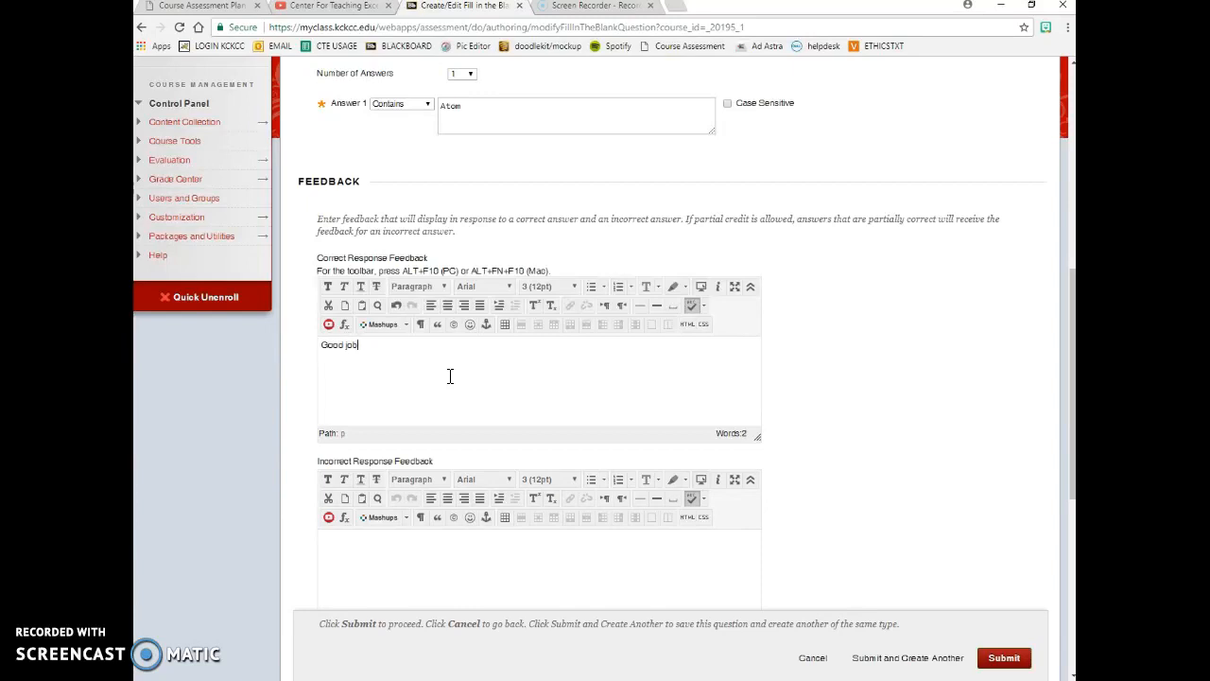
- Type 'Please refer to textbook page 1' as the incorrect-response feedback
scroll(448, 378, down, 2)
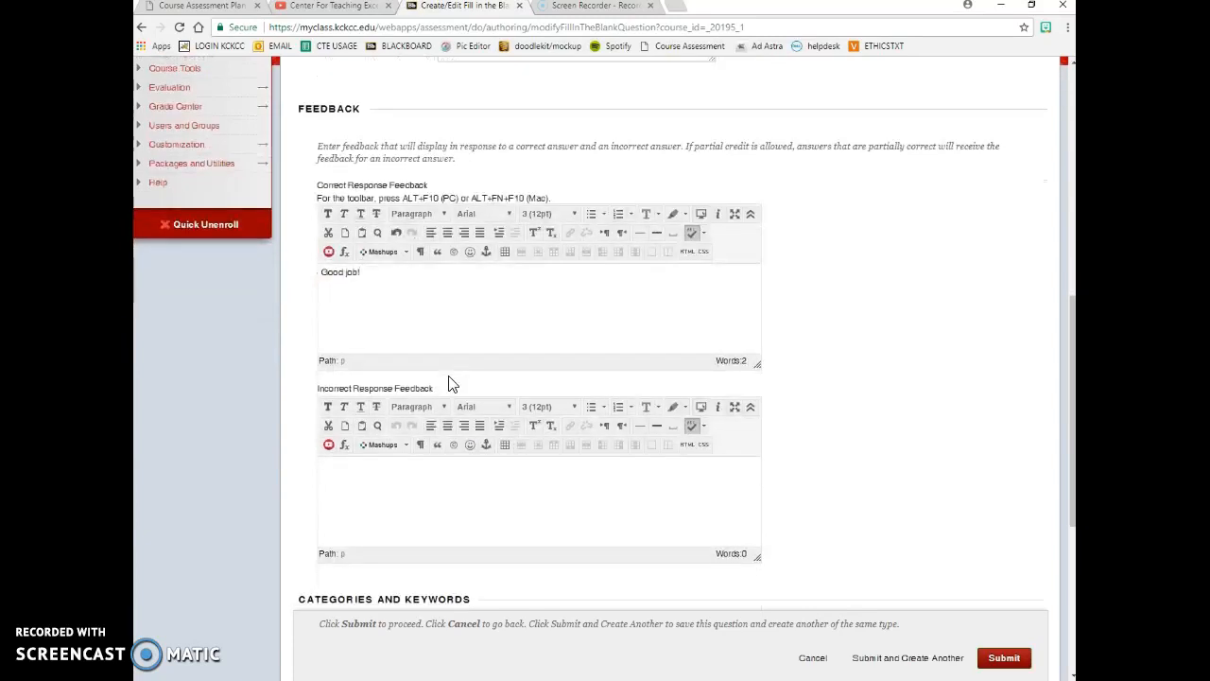
click(427, 430)
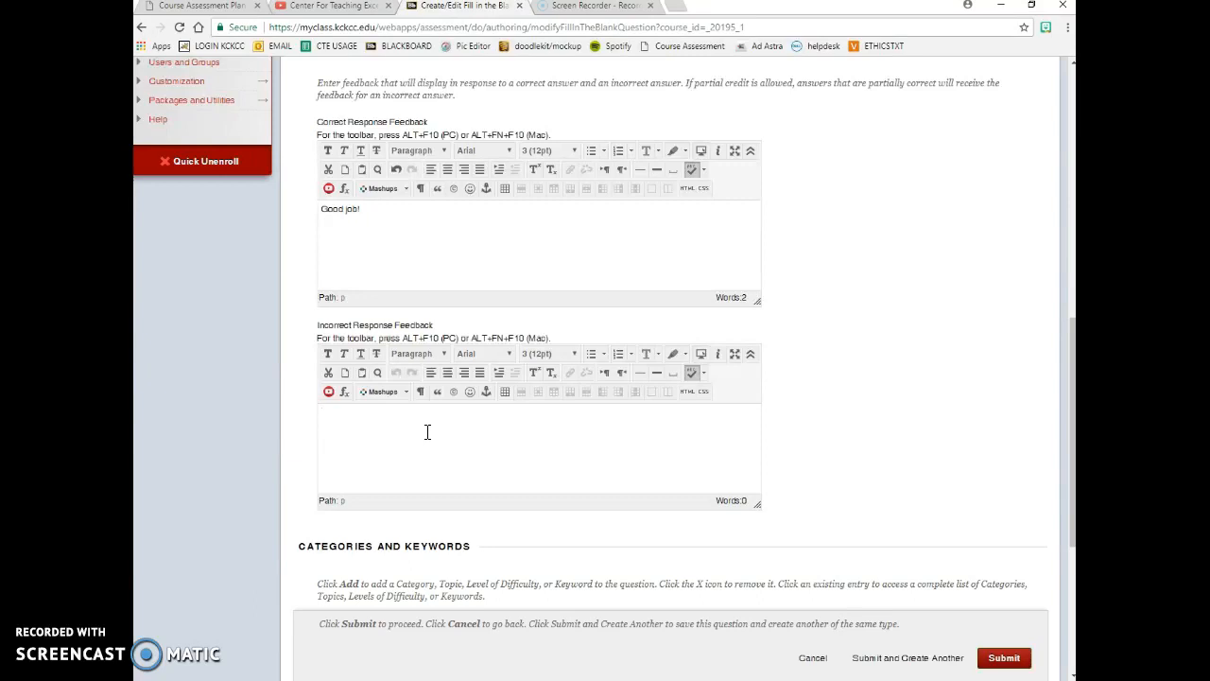
click(427, 432)
text(Please refer to textbook page 1)
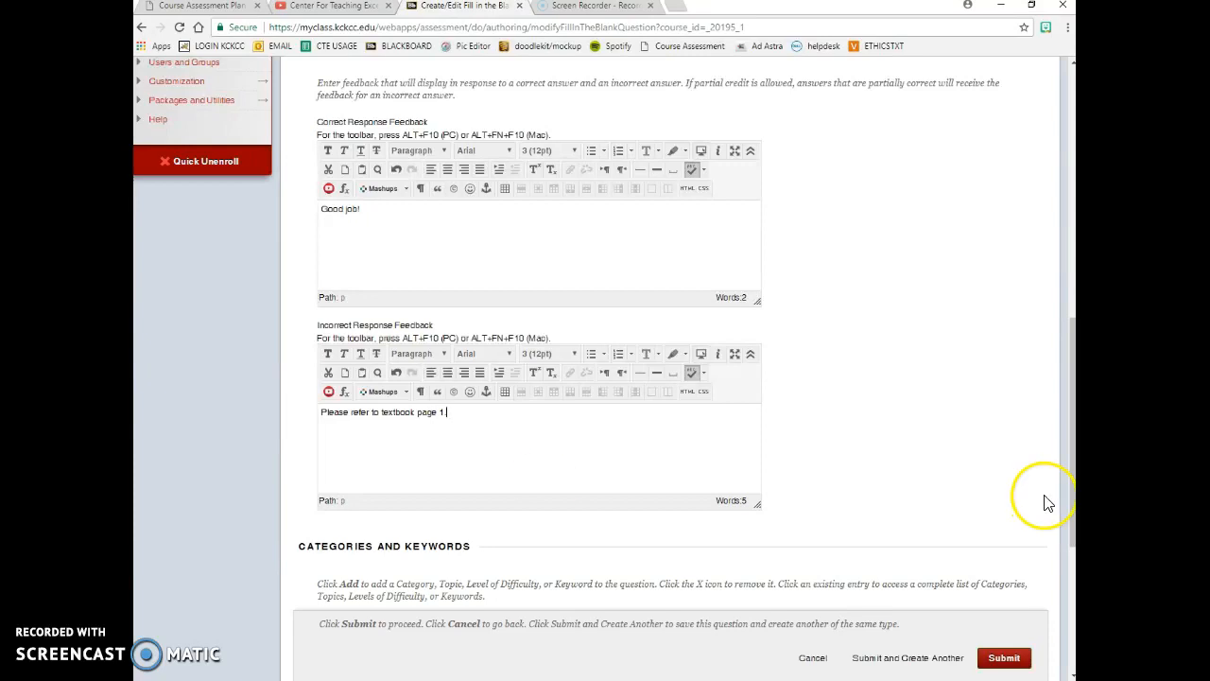
scroll(1045, 502, down, 3)
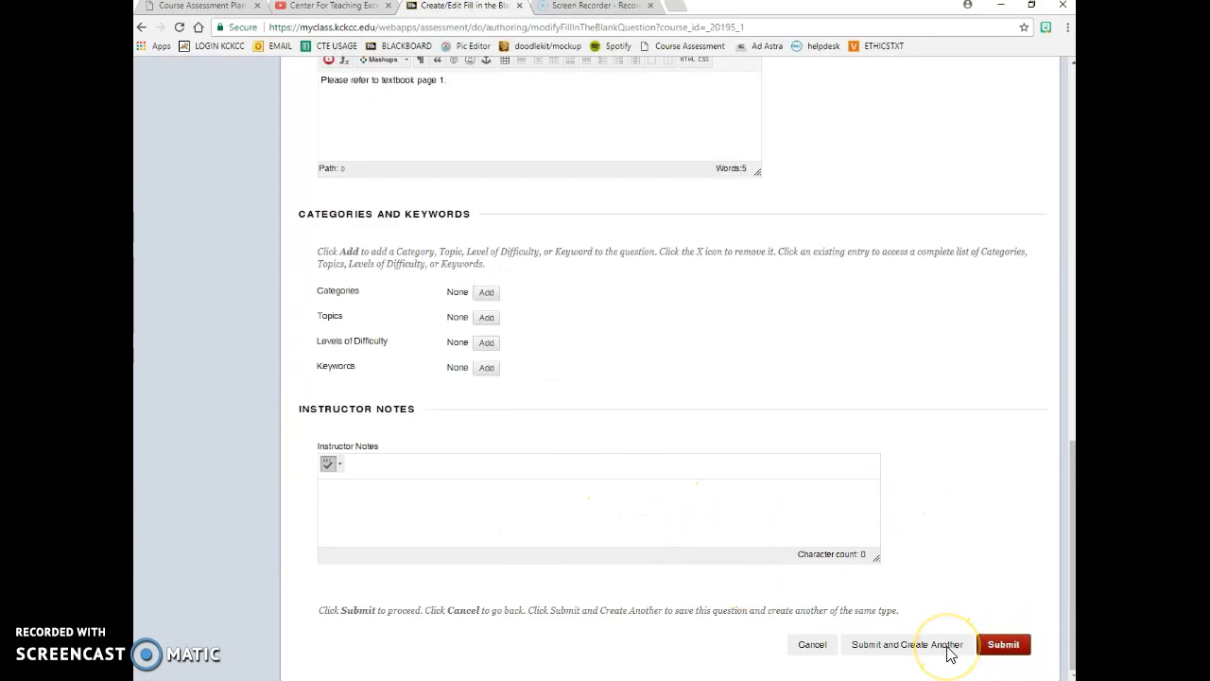
- Save the Fill in the Blank question and open Discover Goals for it
click(1001, 644)
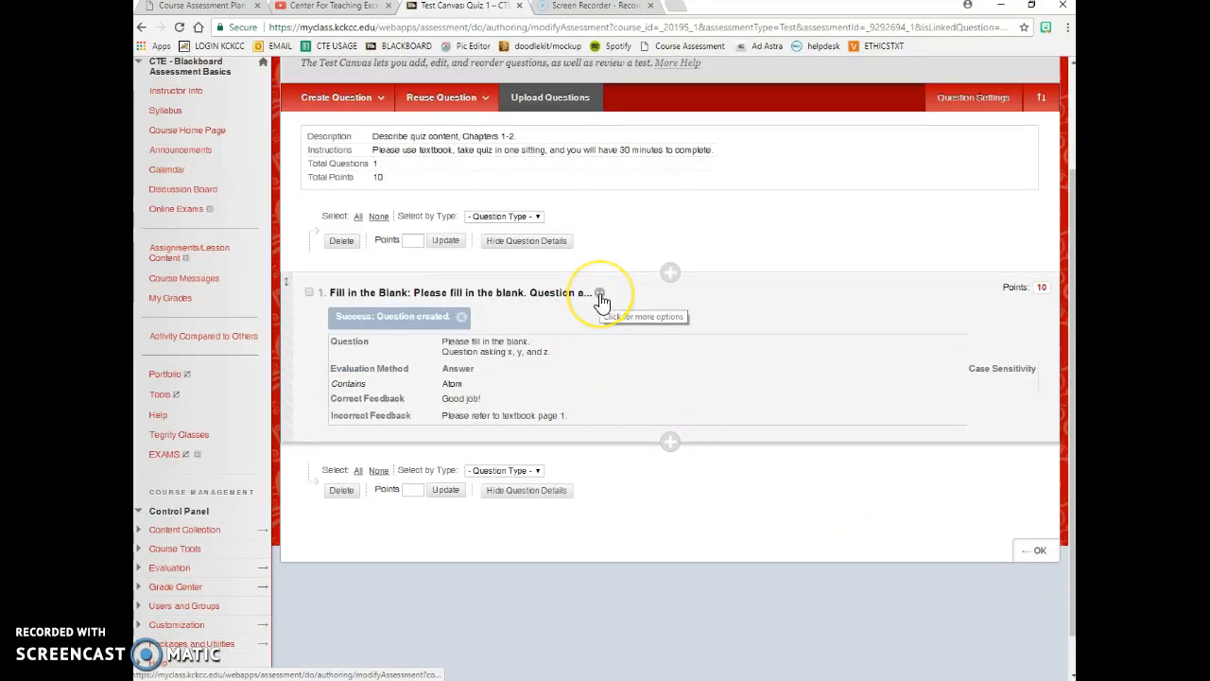
click(599, 295)
click(636, 410)
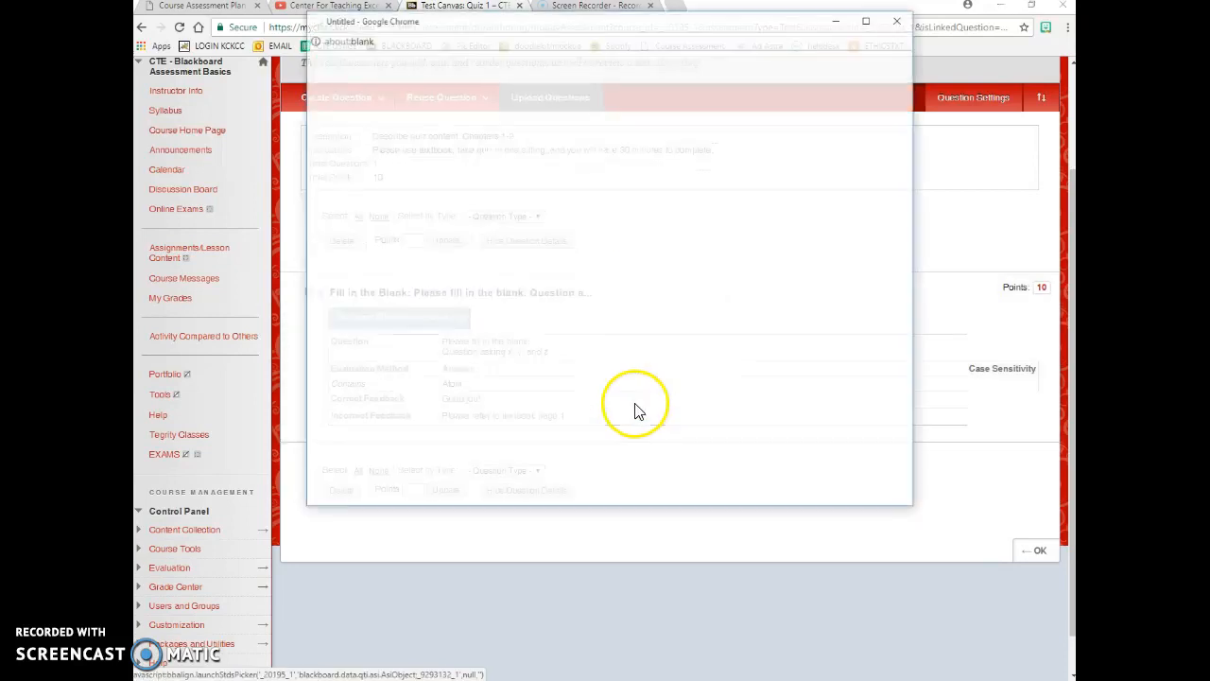
click(875, 26)
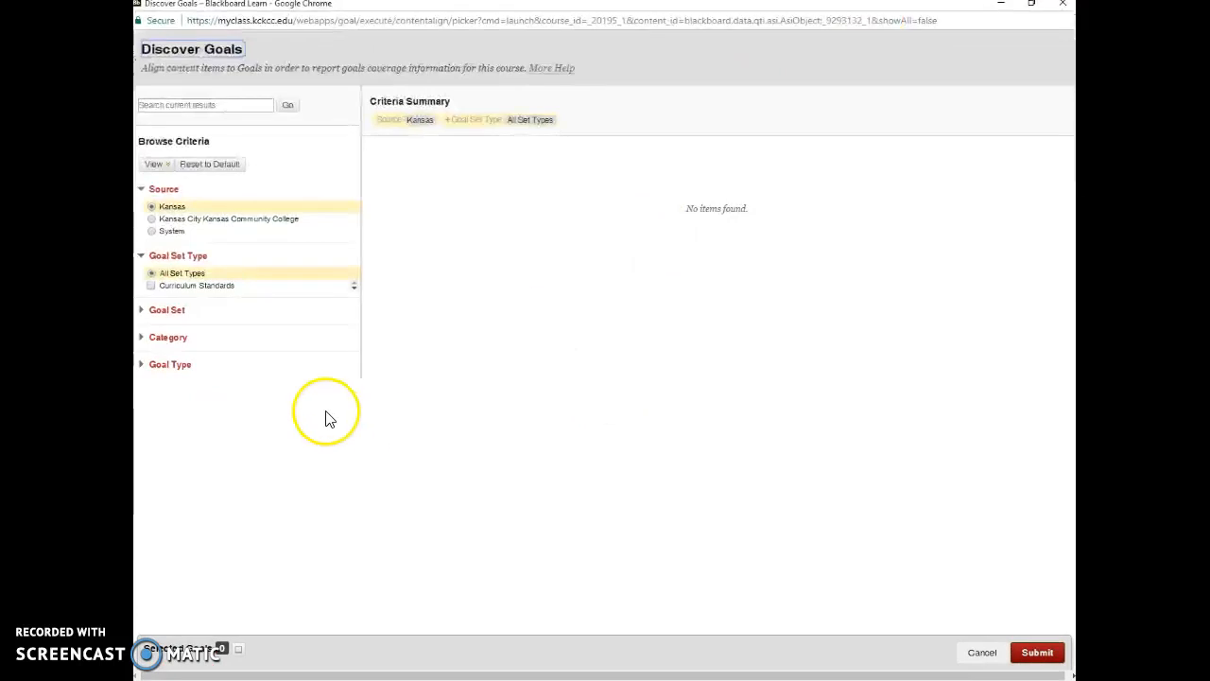
- Align the question with System goal PHTR-0160-LO-05-CO-21, then switch to the Word document
click(182, 342)
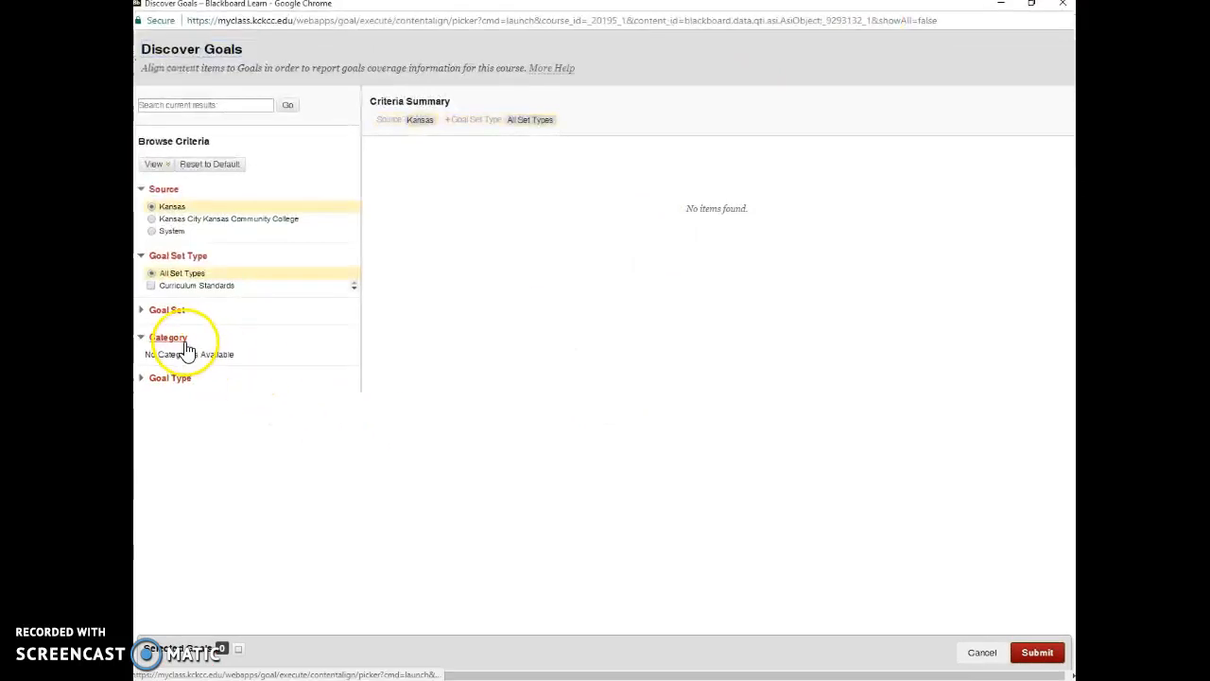
click(152, 231)
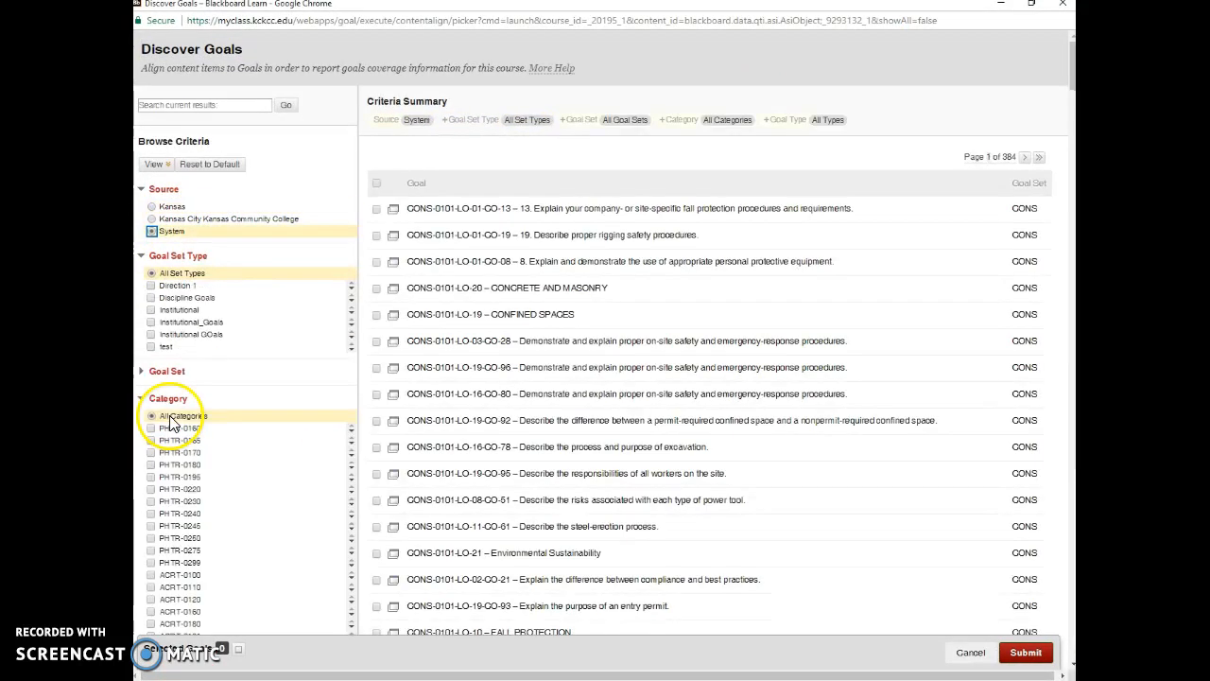
scroll(169, 416, down, 2)
click(152, 292)
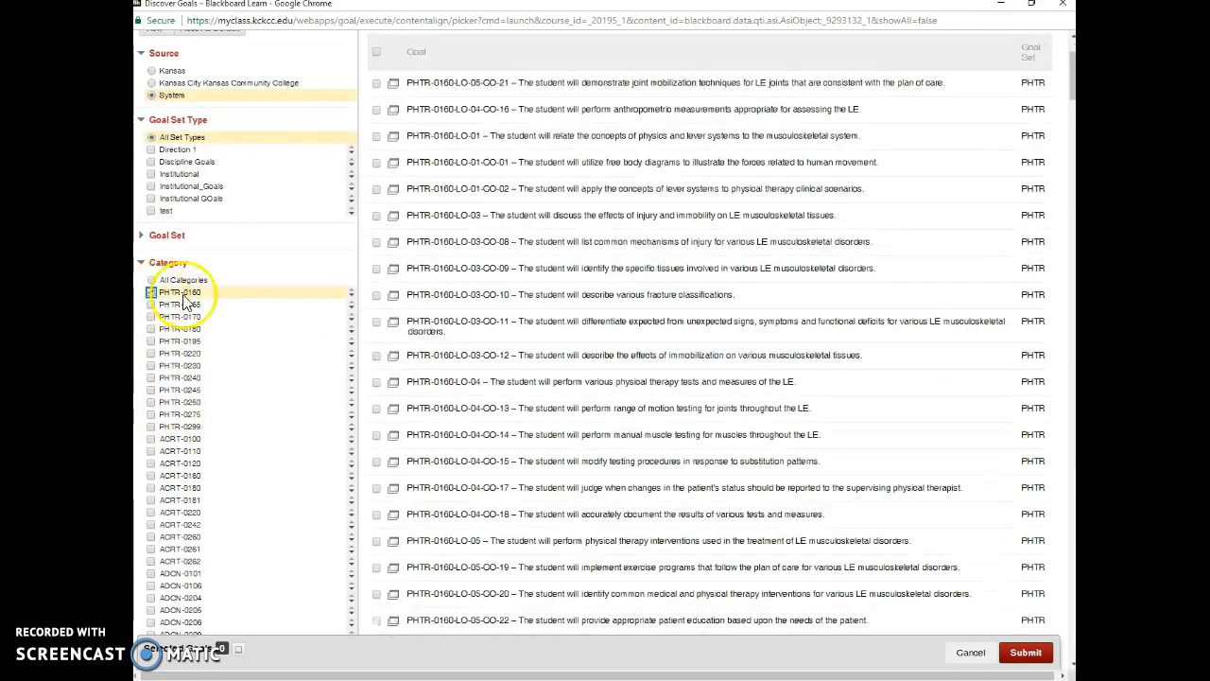
scroll(615, 453, up, 2)
scroll(611, 497, down, 5)
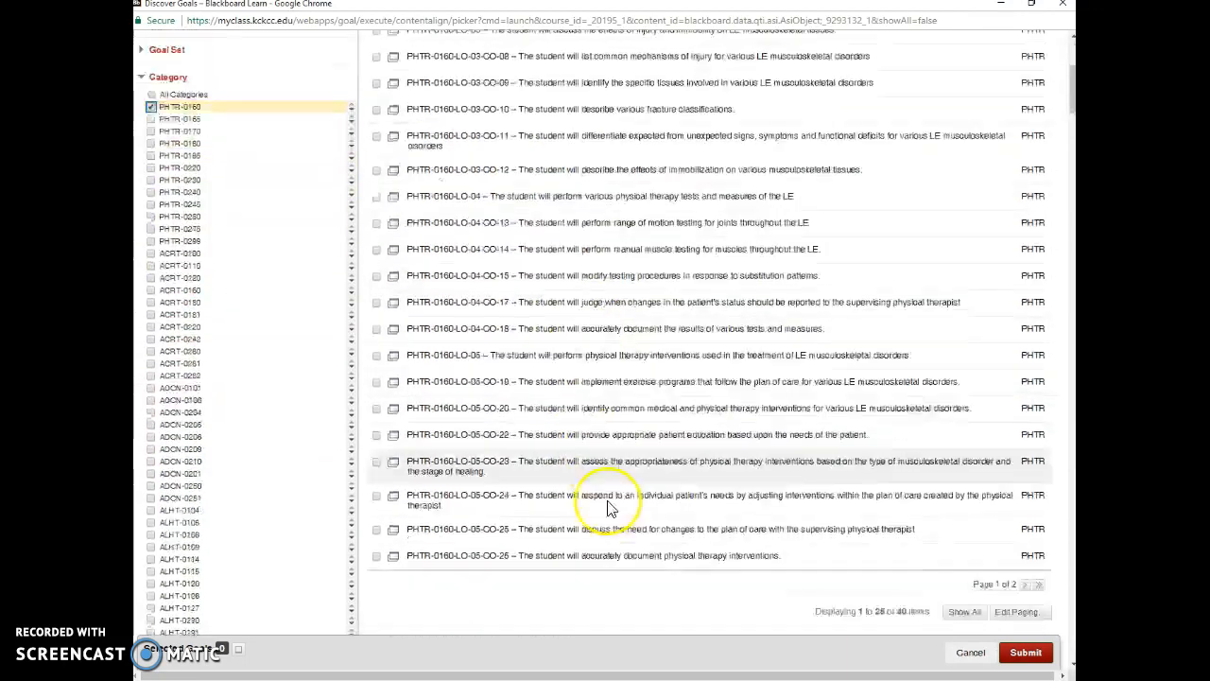
scroll(615, 533, up, 5)
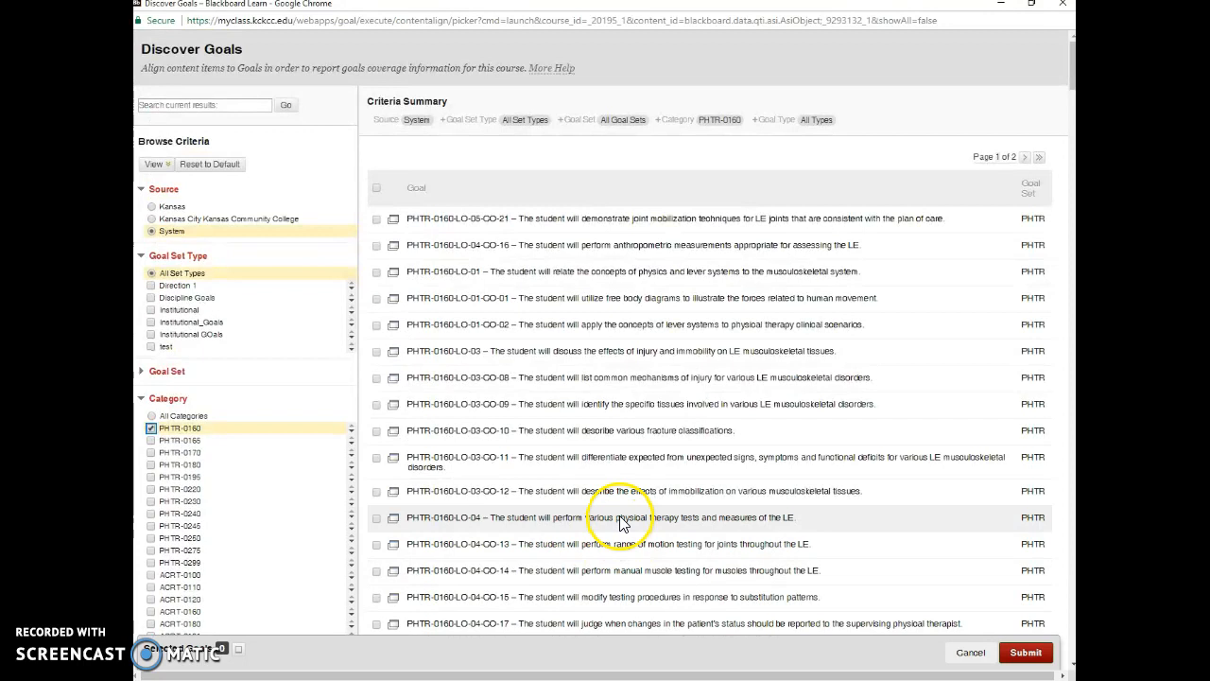
click(376, 220)
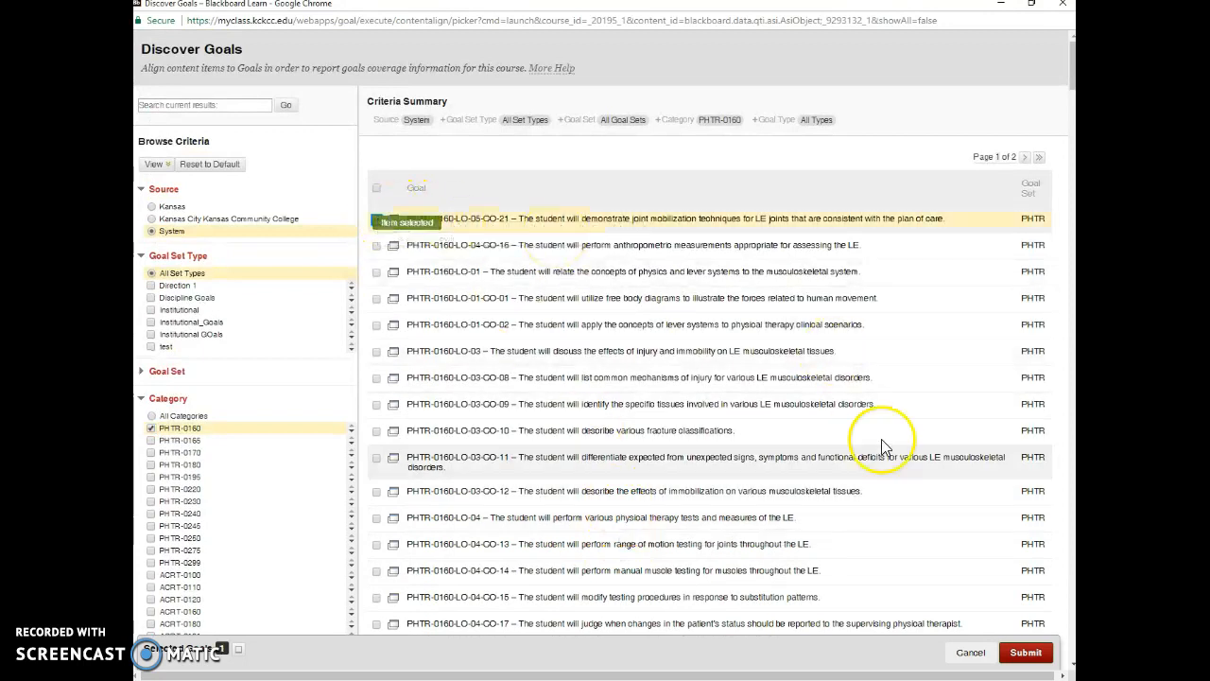
click(1026, 653)
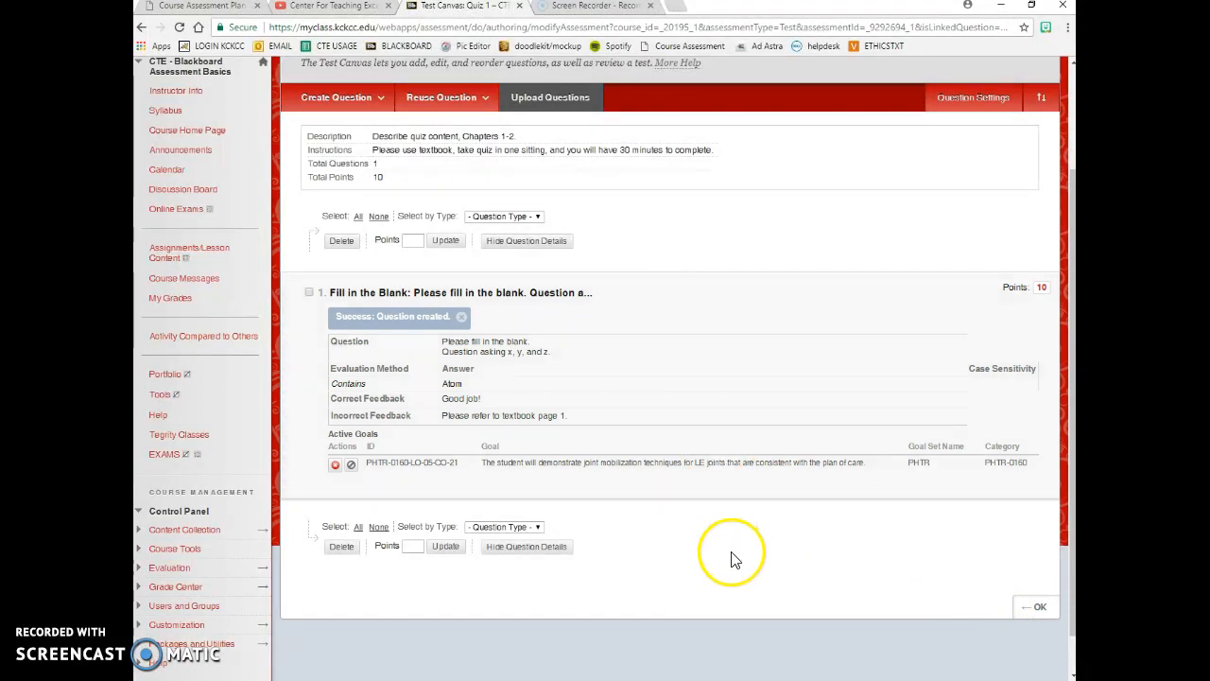
click(676, 409)
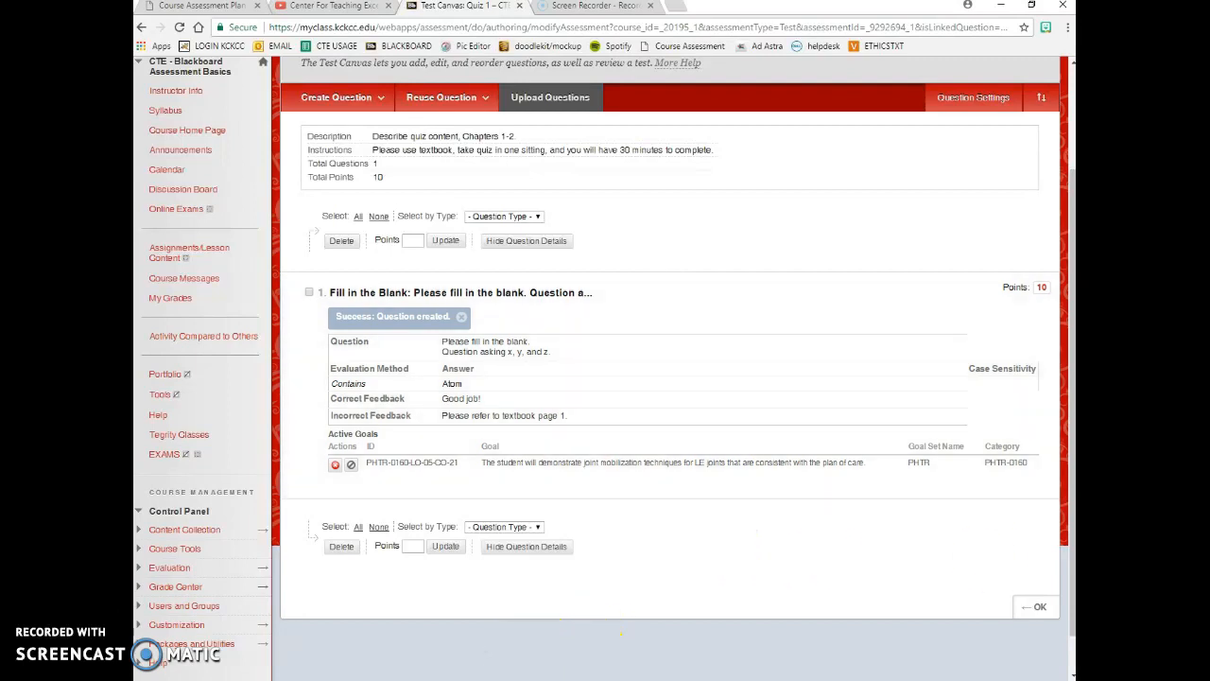
click(648, 640)
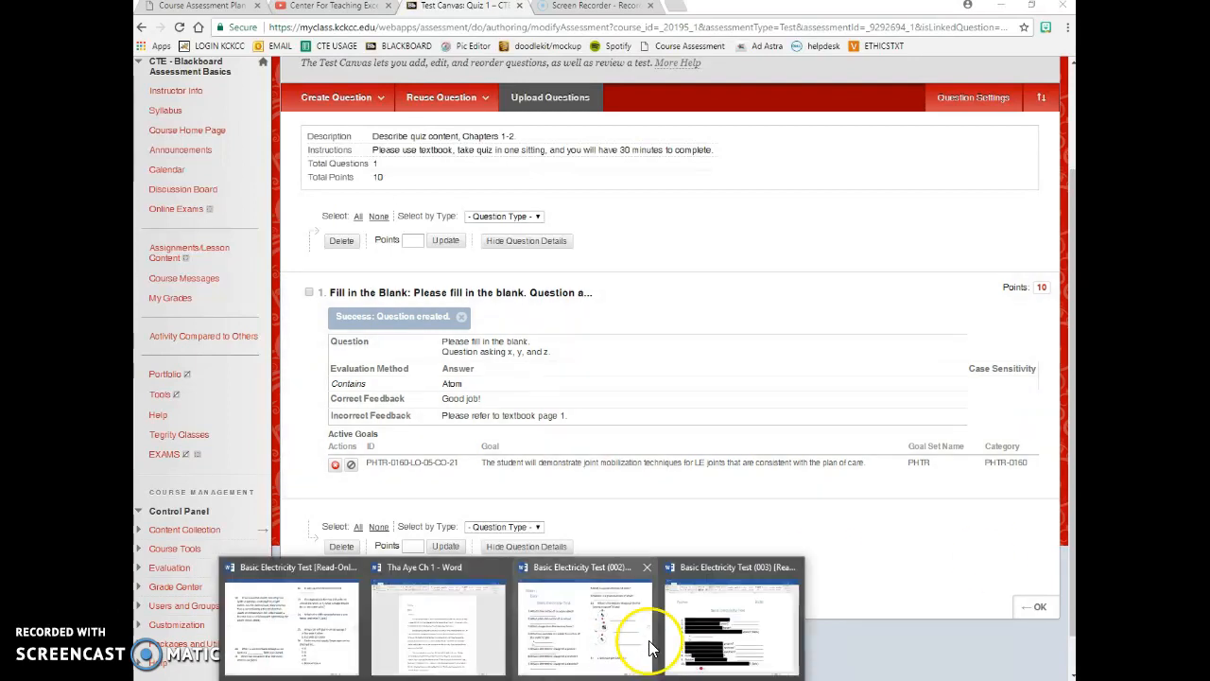
- Scroll Word to atom diagrams a–c and search Windows for the Snipping Tool
scroll(665, 392, down, 5)
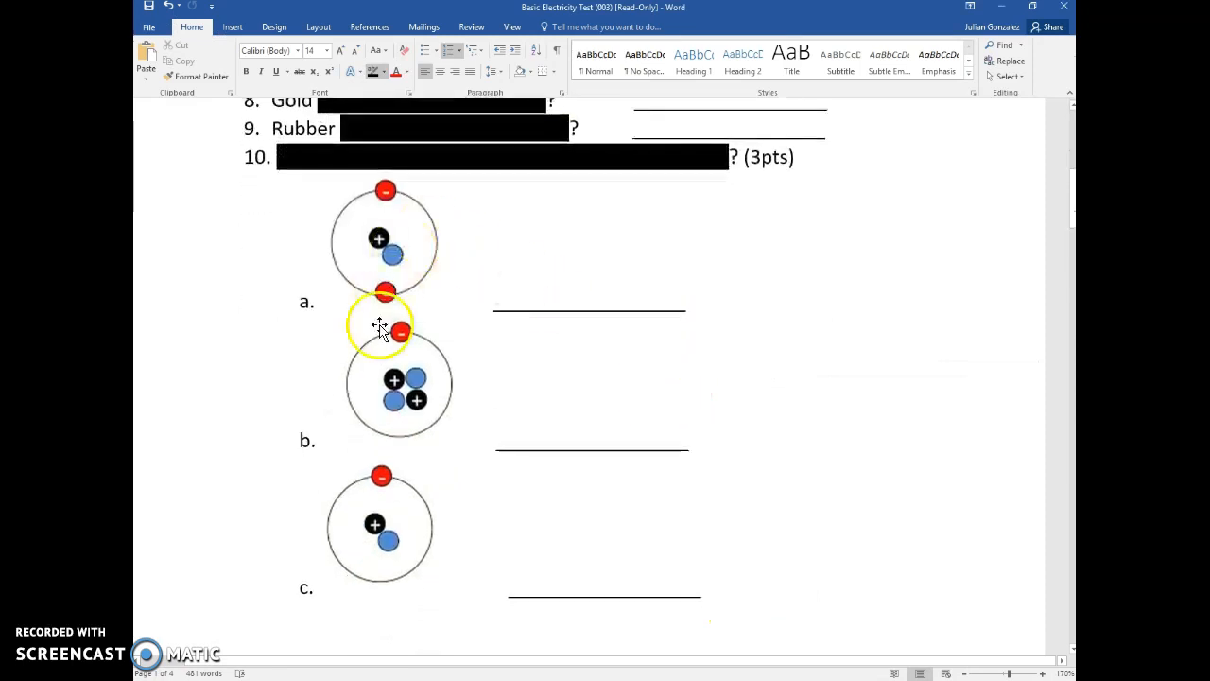
mouse_move(445, 680)
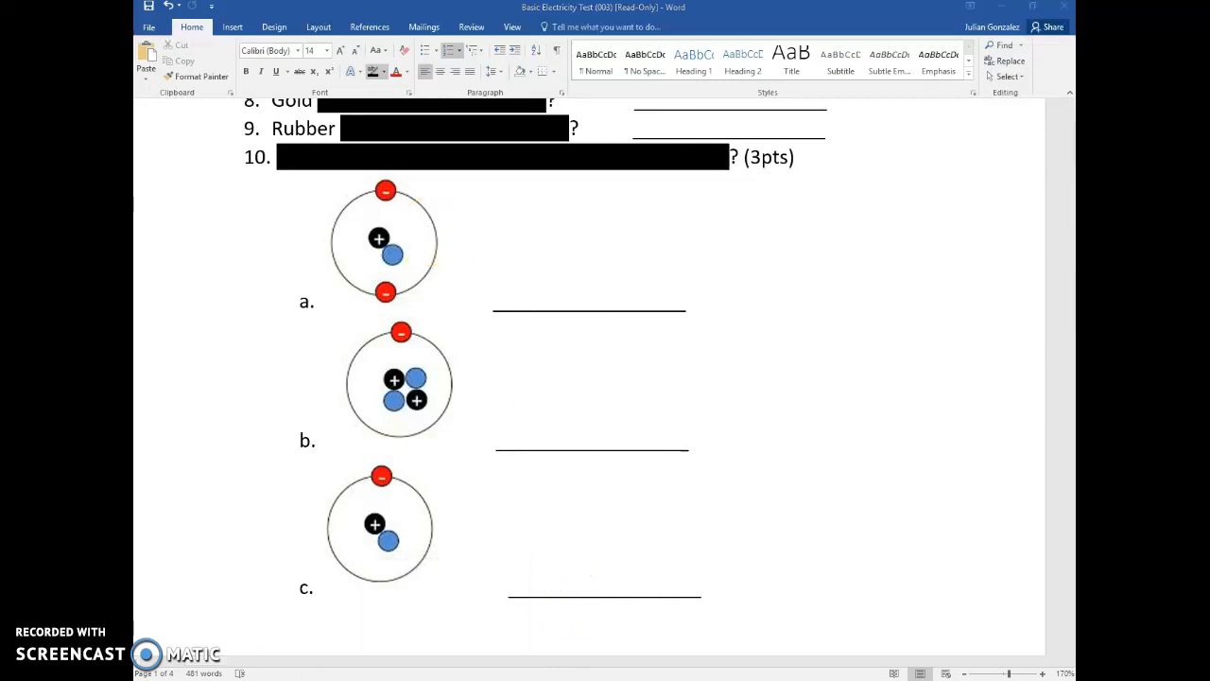
click(264, 680)
text(sni)
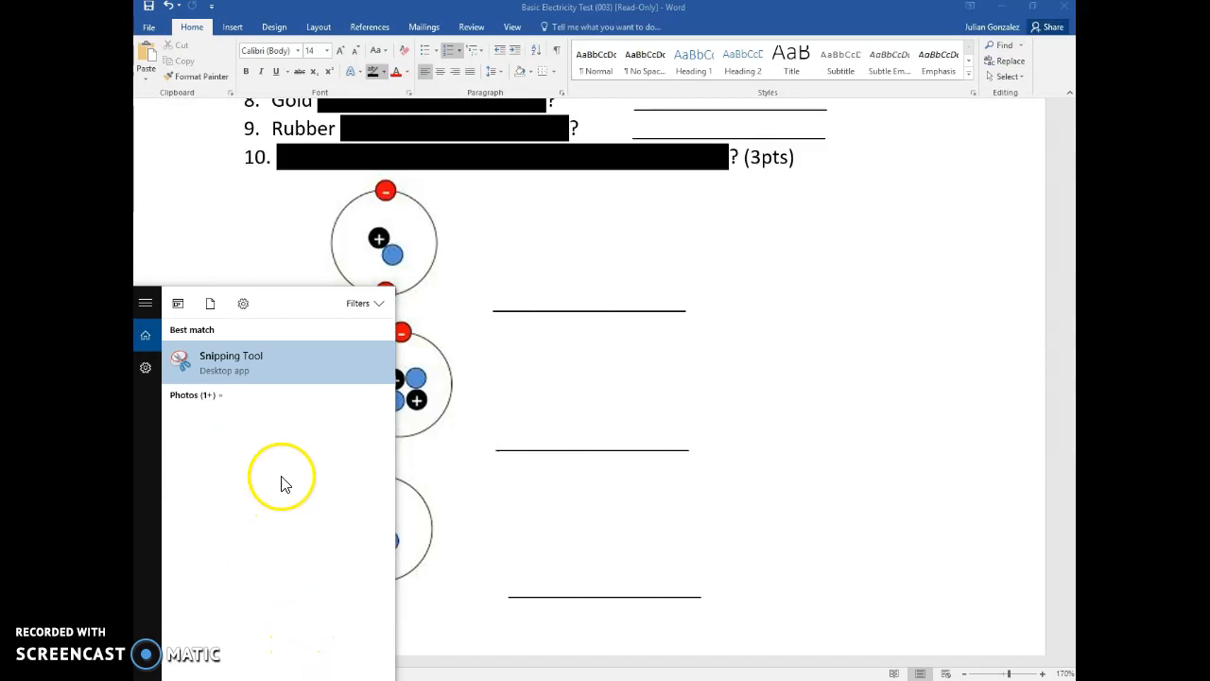
- Take a new Snipping Tool capture of the three atom diagrams a–c
click(245, 365)
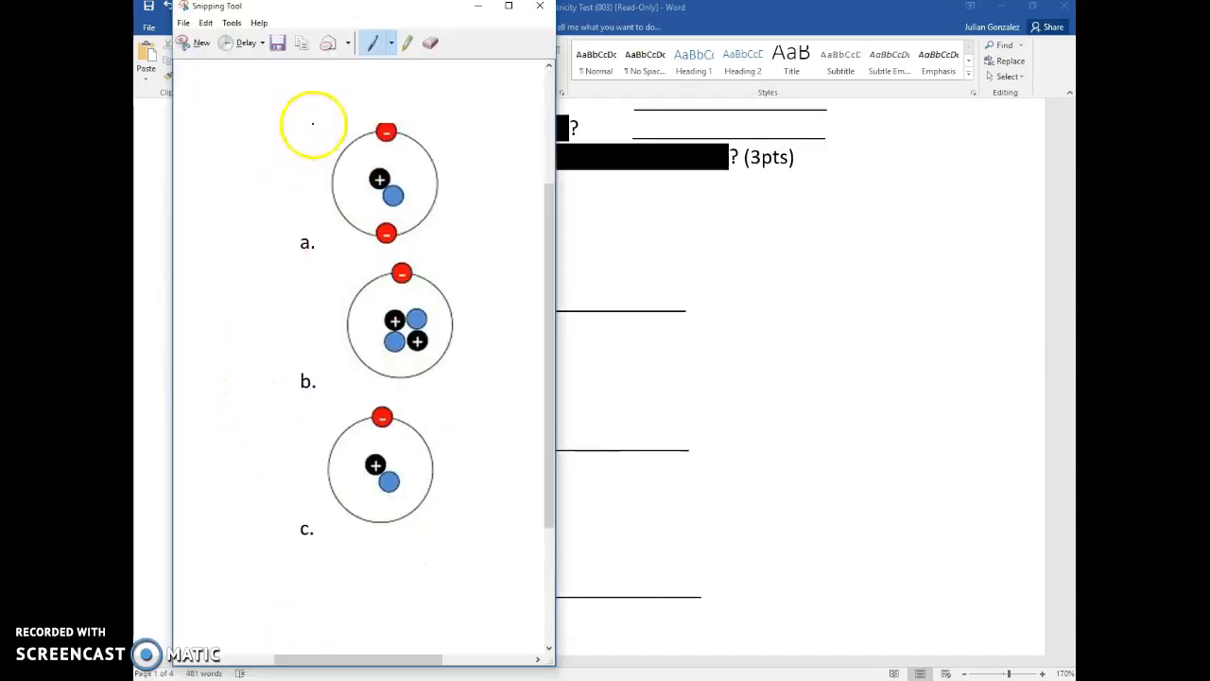
click(191, 45)
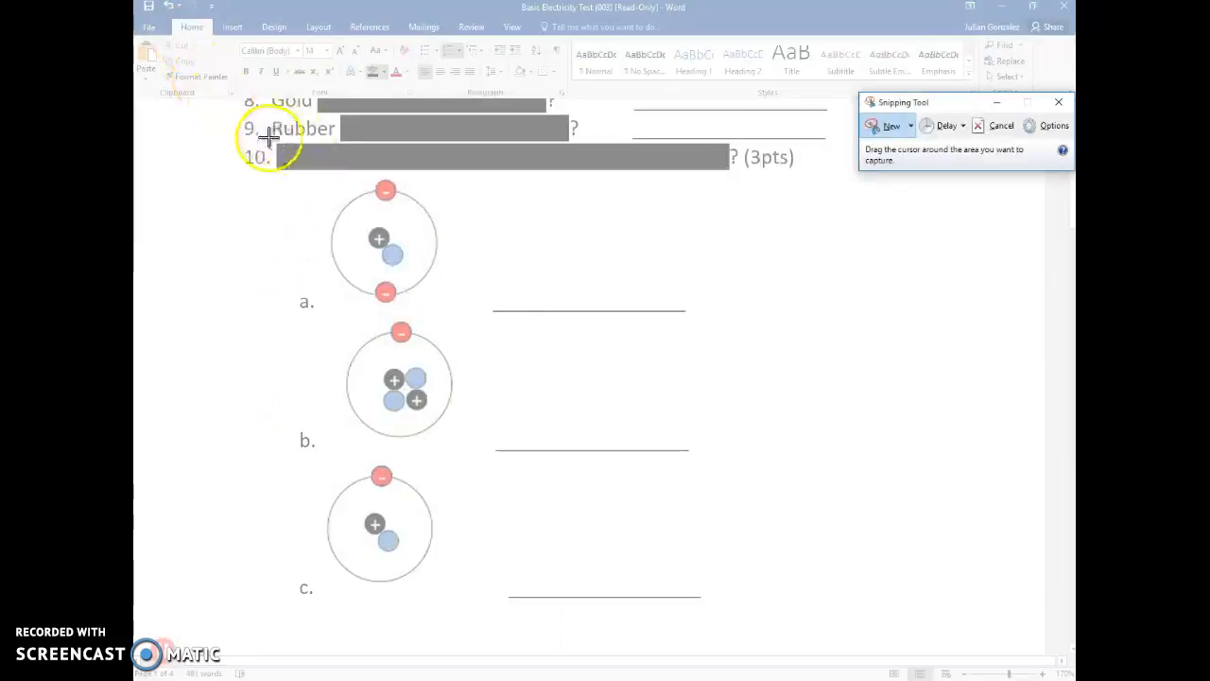
drag(212, 173, 492, 621)
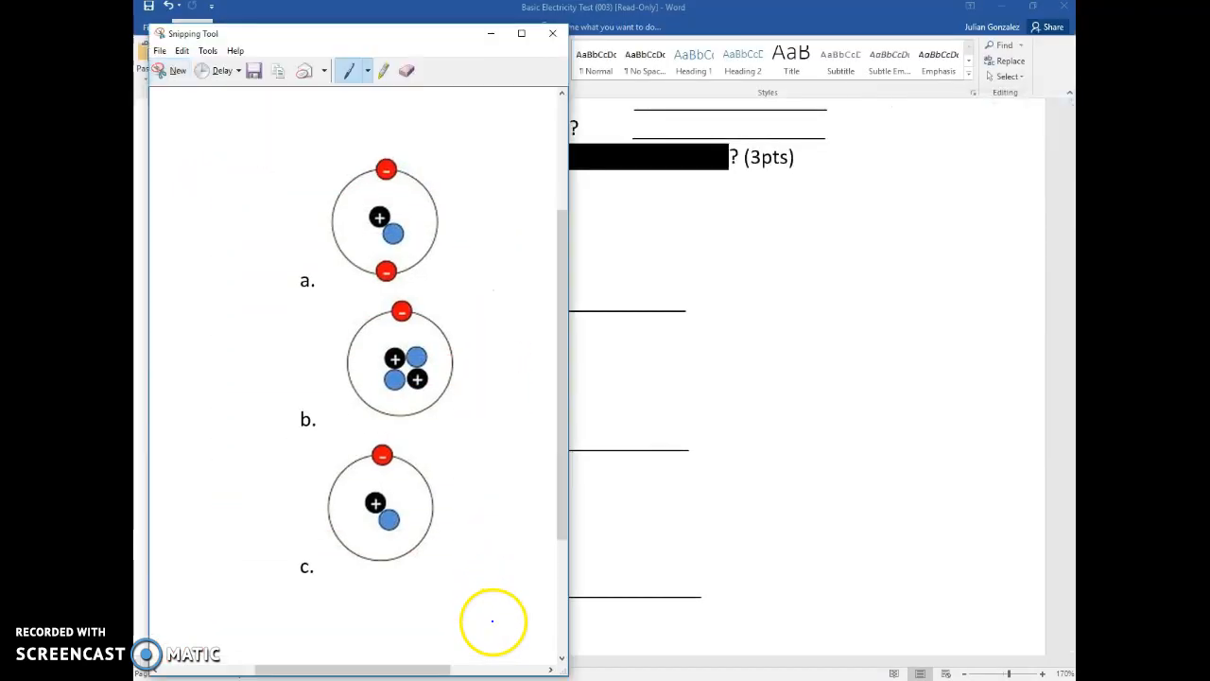
- Save the snip to the Desktop as JPEG 'quiz pic' and minimize Snipping Tool
click(163, 50)
click(183, 102)
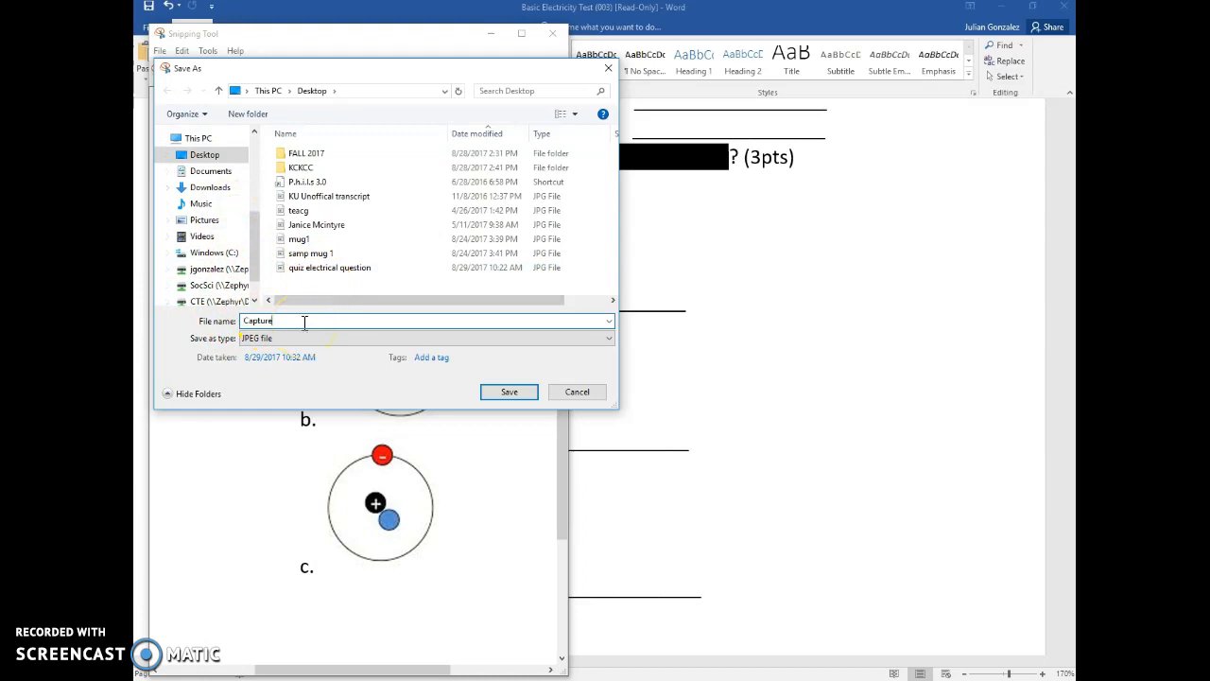
text(2u)
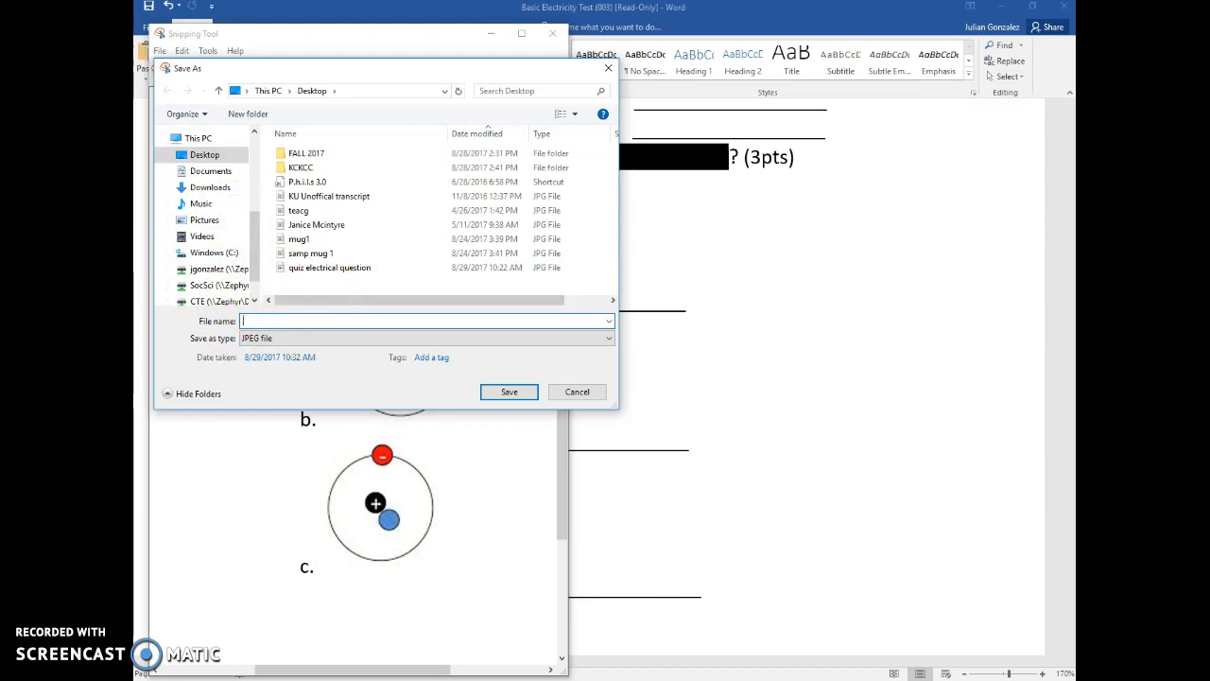
text(quiz pic)
click(512, 391)
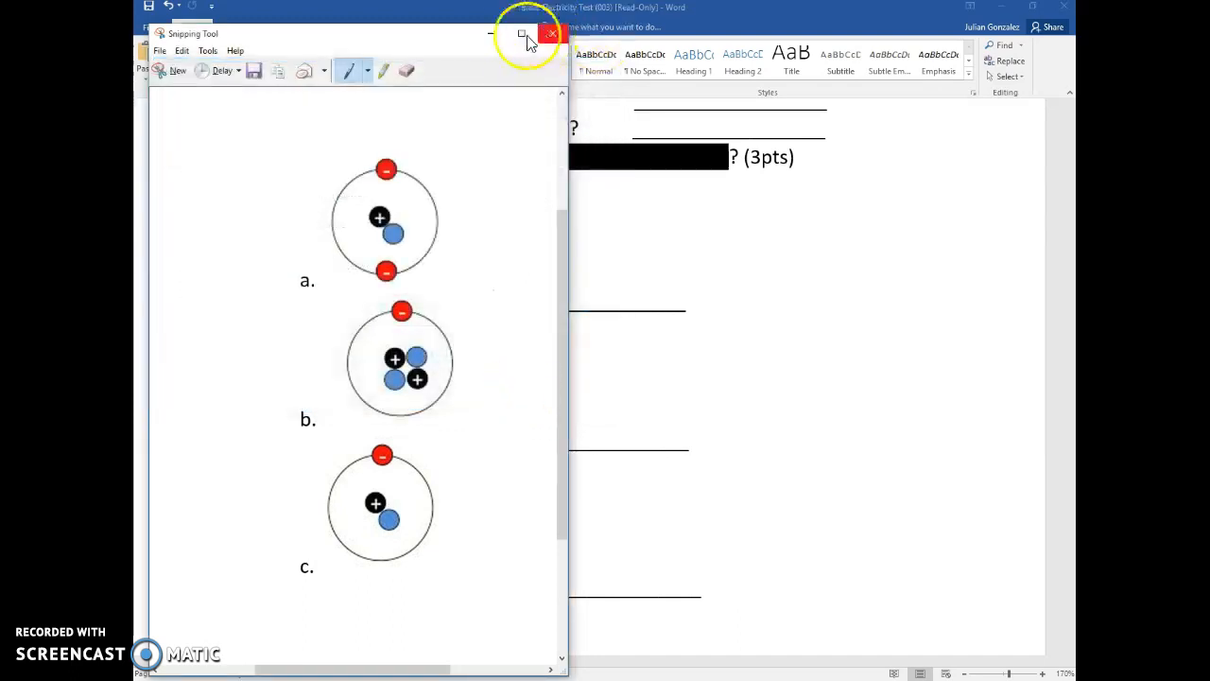
click(491, 34)
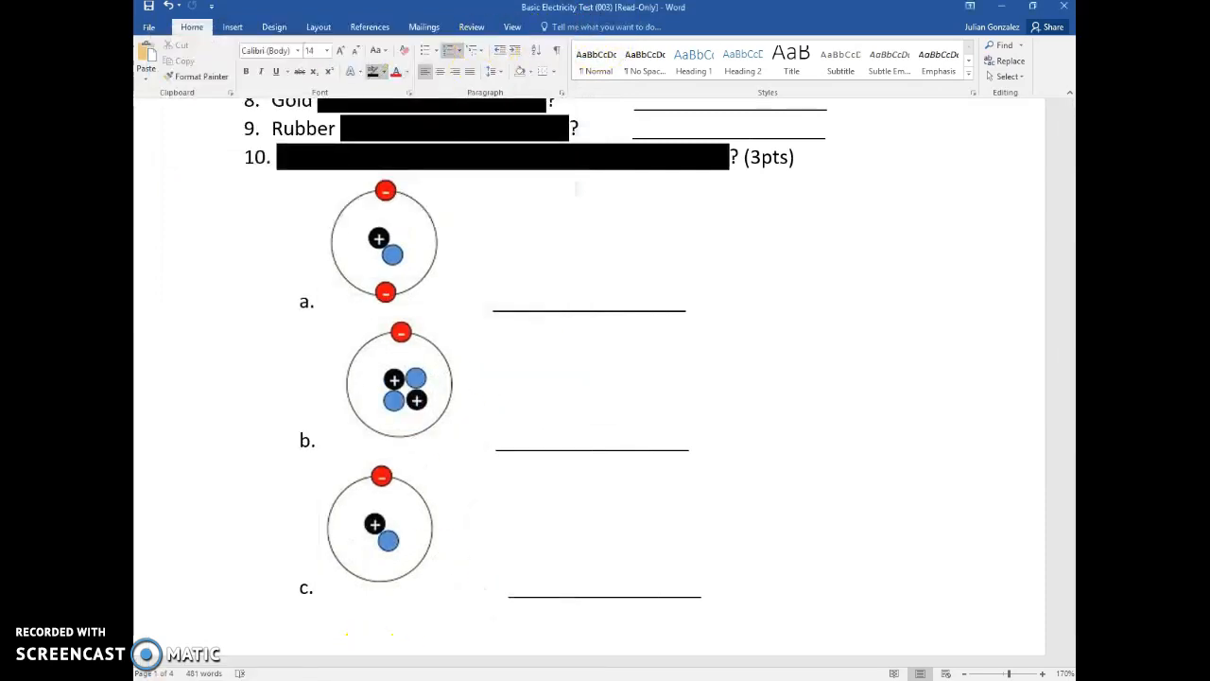
- Start a new Hot Spot question on the quiz's test canvas
click(419, 661)
click(367, 97)
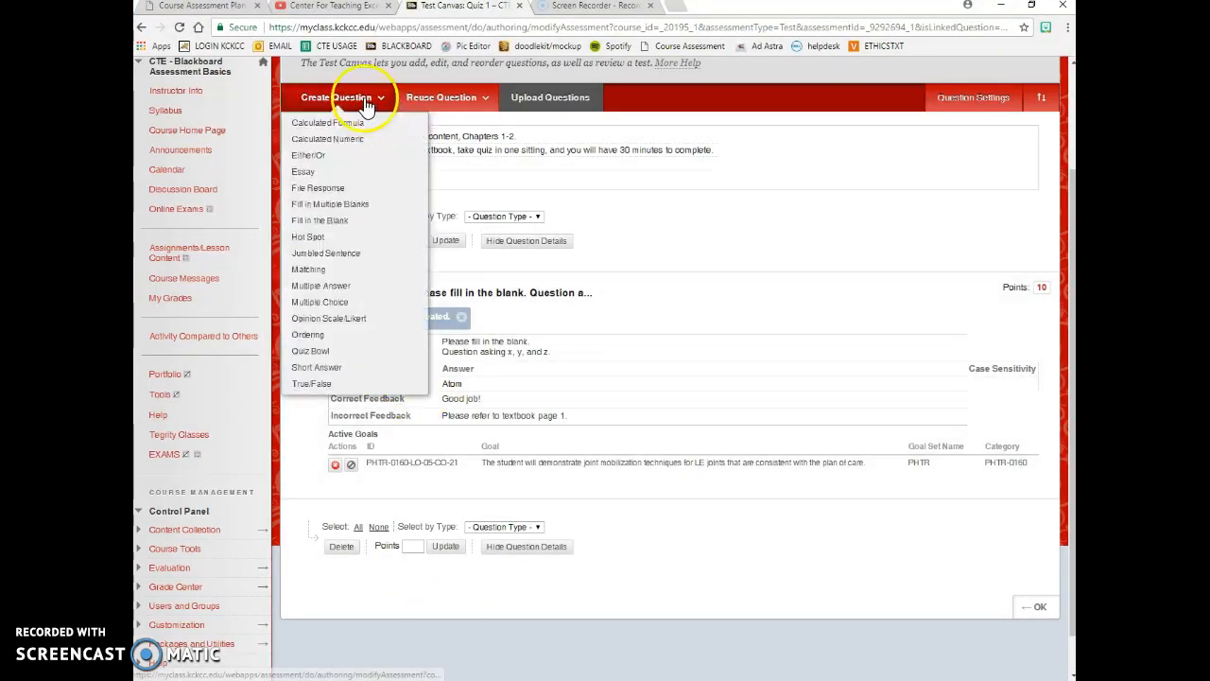
click(308, 237)
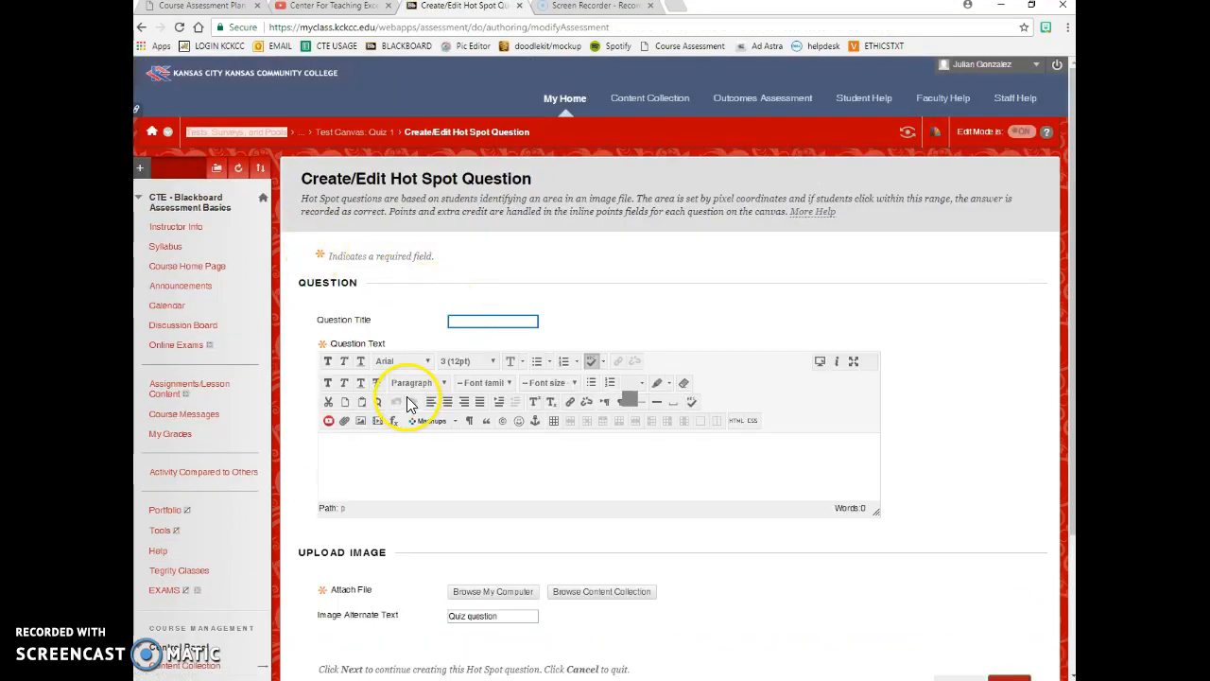
- Enter question text asking students to click the proper figure for questions x, y and z
click(412, 435)
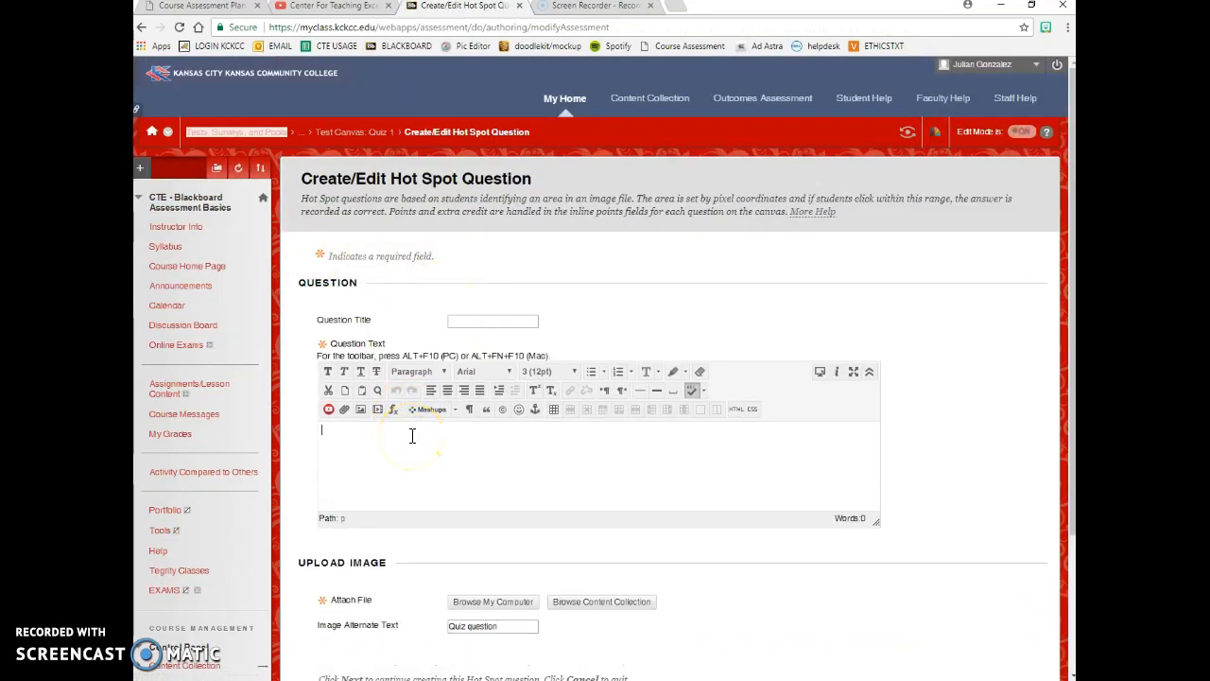
text(Please select b)
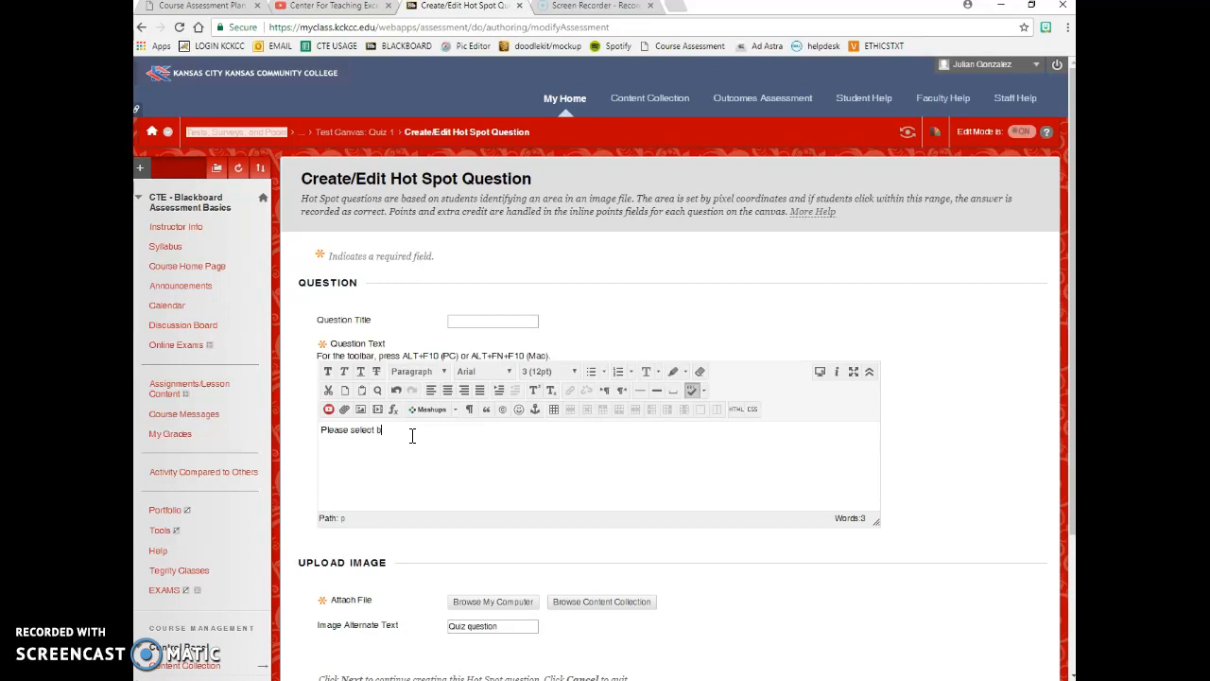
text(y clicking on proper figure for)
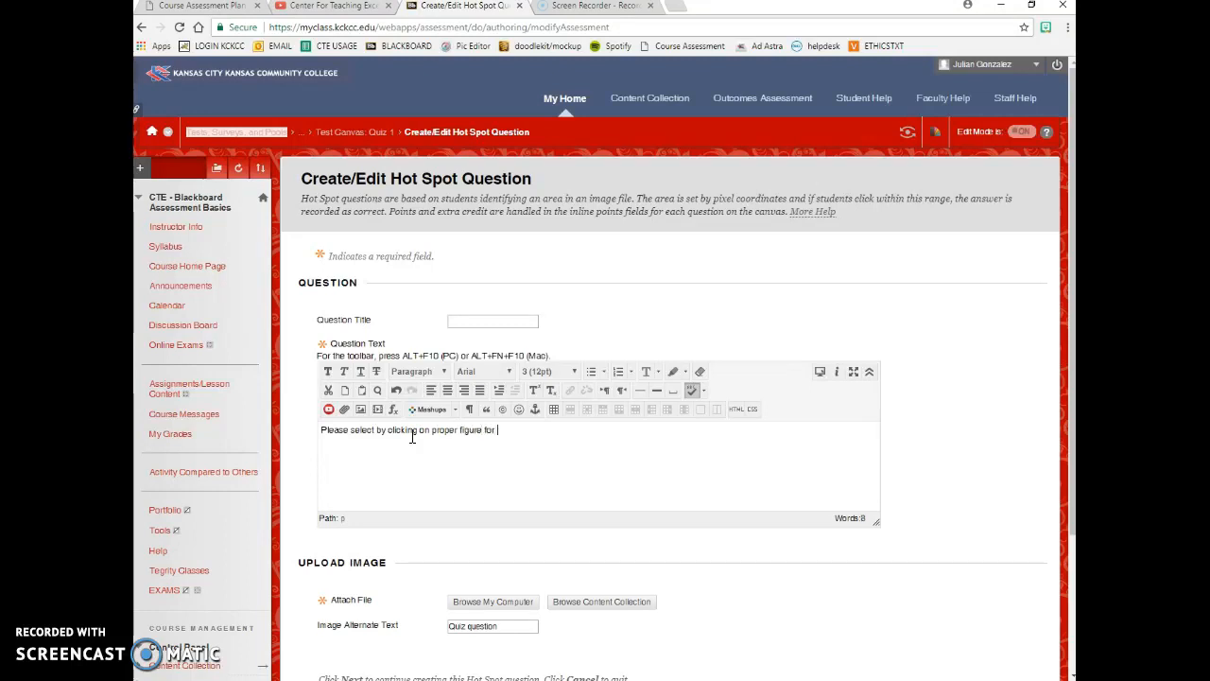
text( following question)
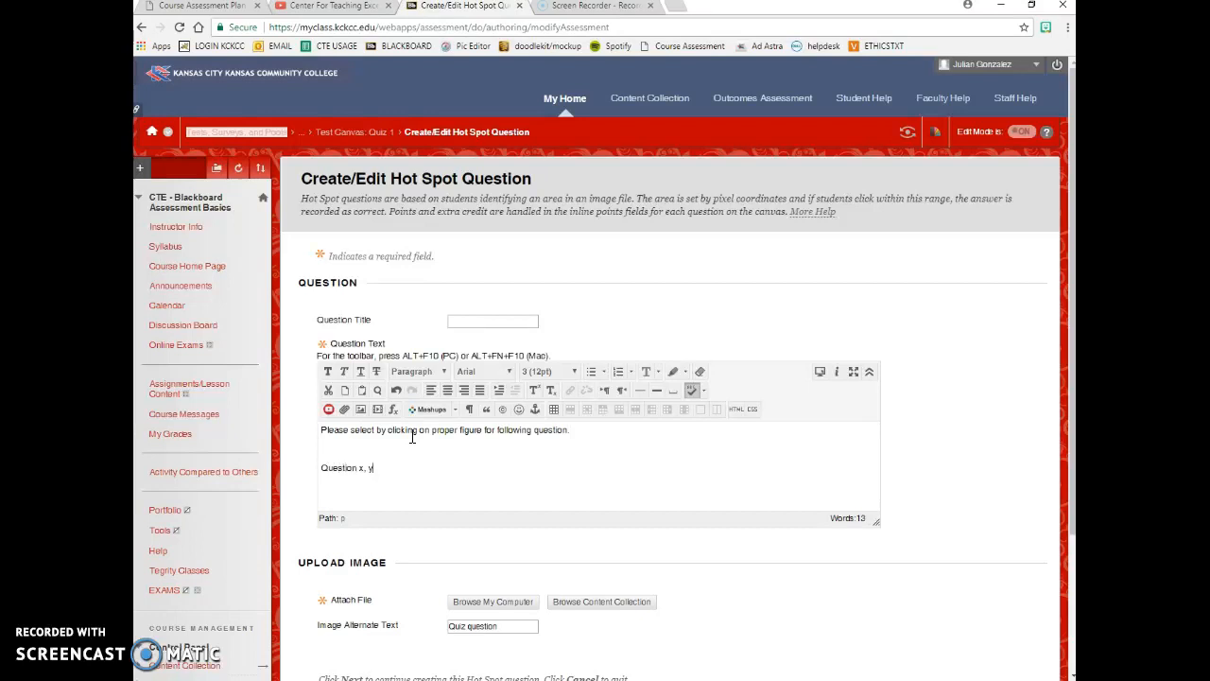
text(.)
scroll(412, 437, down, 5)
- Attach the quiz pic image from the Desktop to the Hot Spot question
click(471, 426)
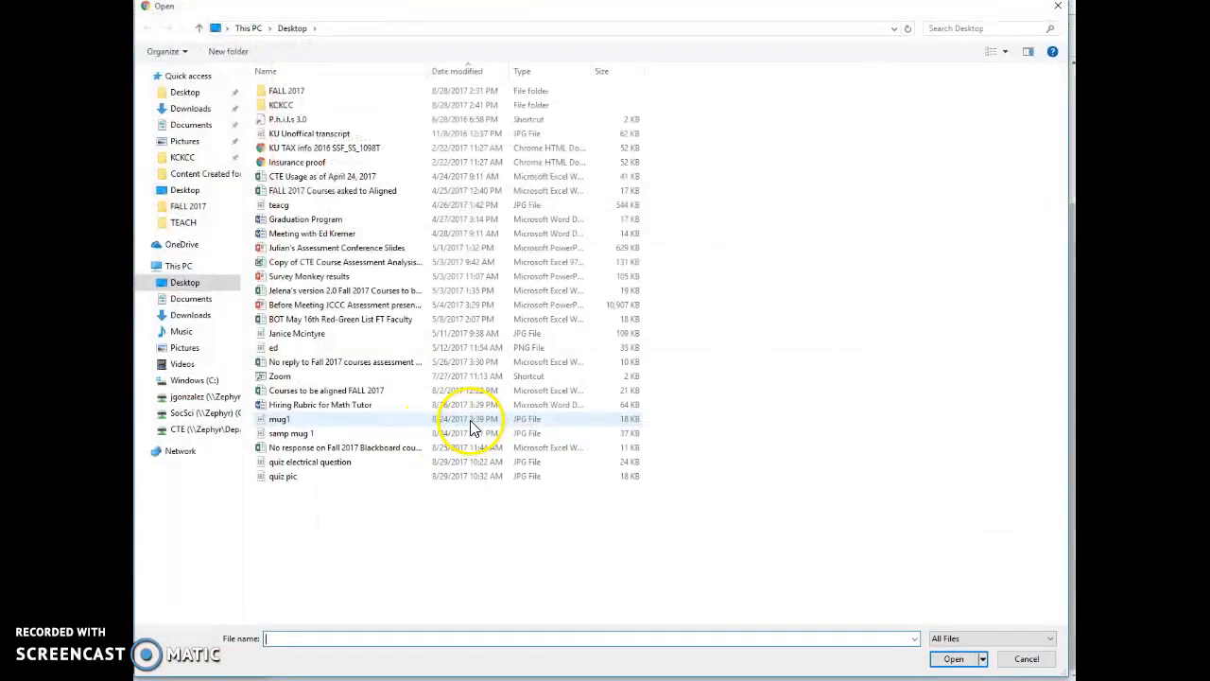
click(303, 478)
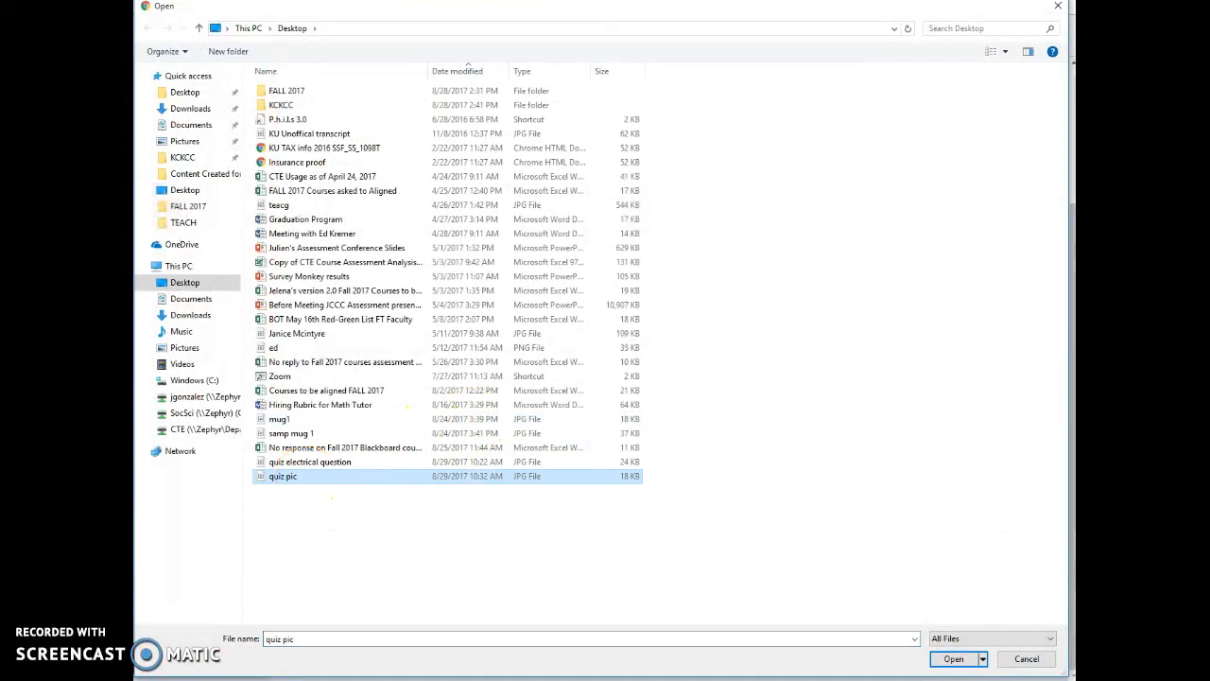
click(953, 658)
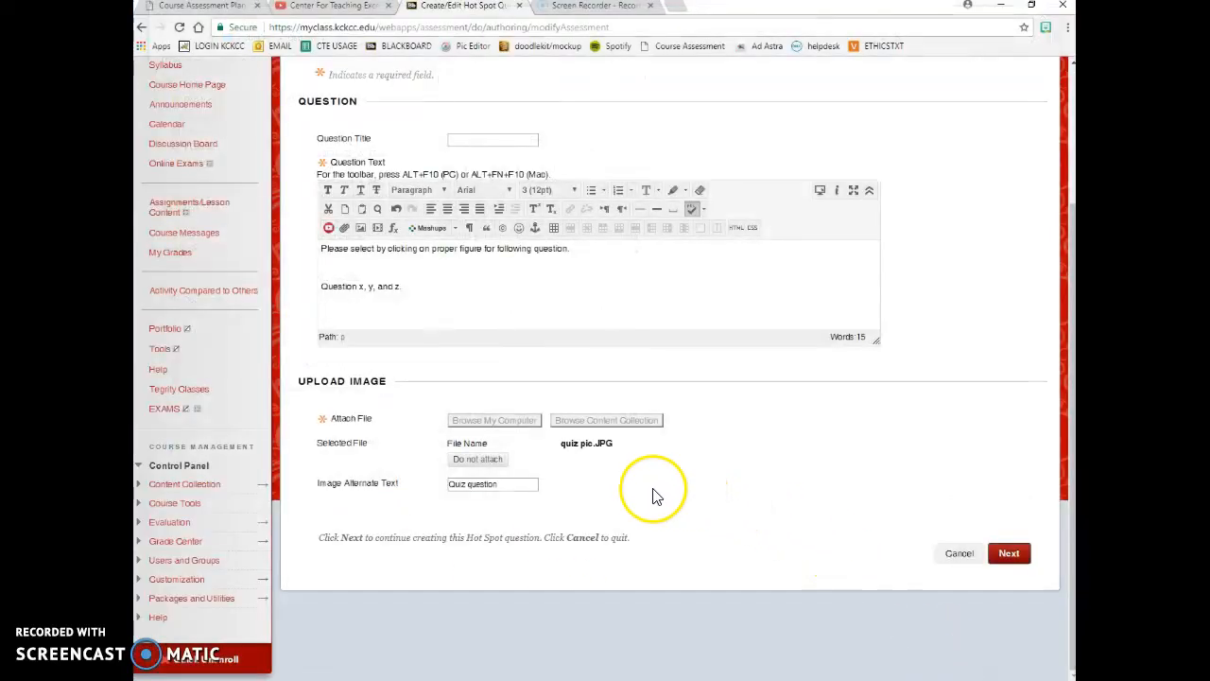
click(1031, 564)
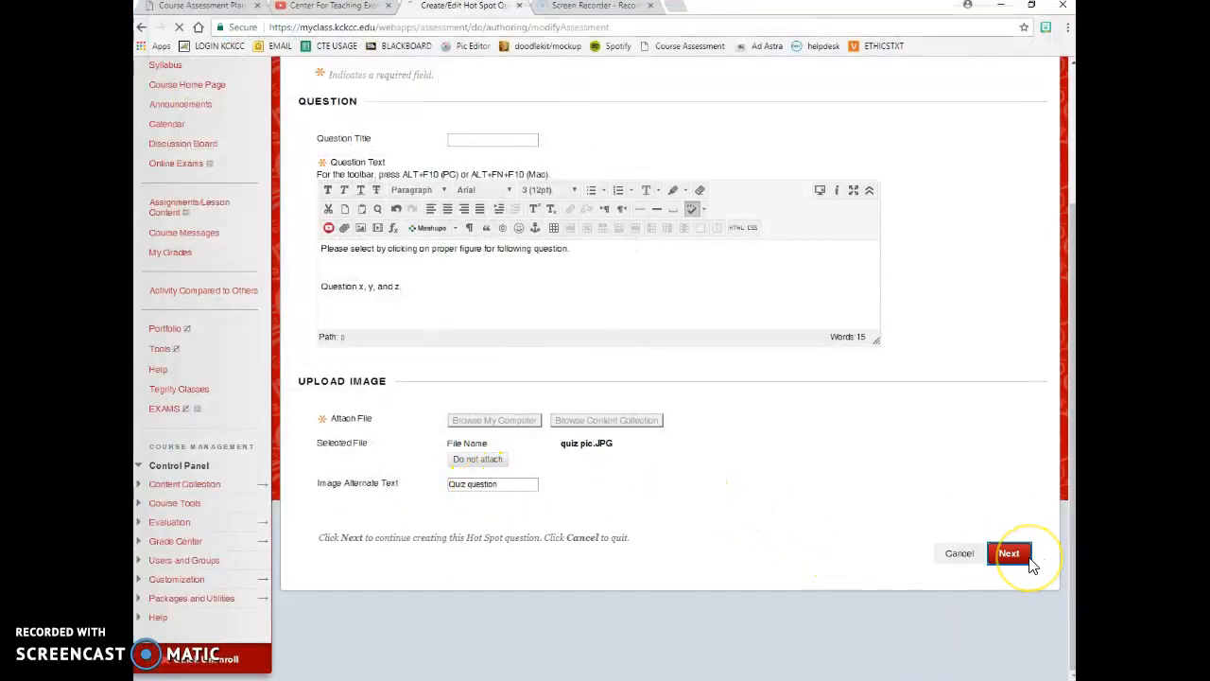
- Drag a first hot spot rectangle around atom image c
scroll(805, 443, up, 3)
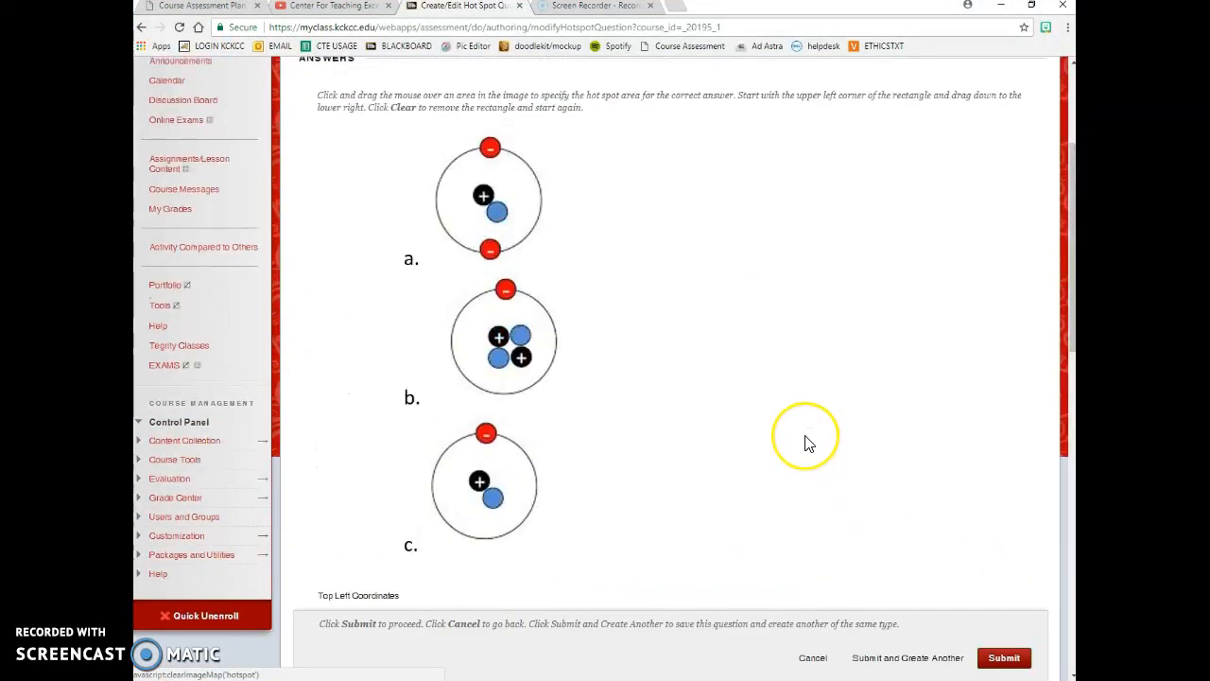
scroll(807, 442, up, 3)
scroll(808, 443, down, 3)
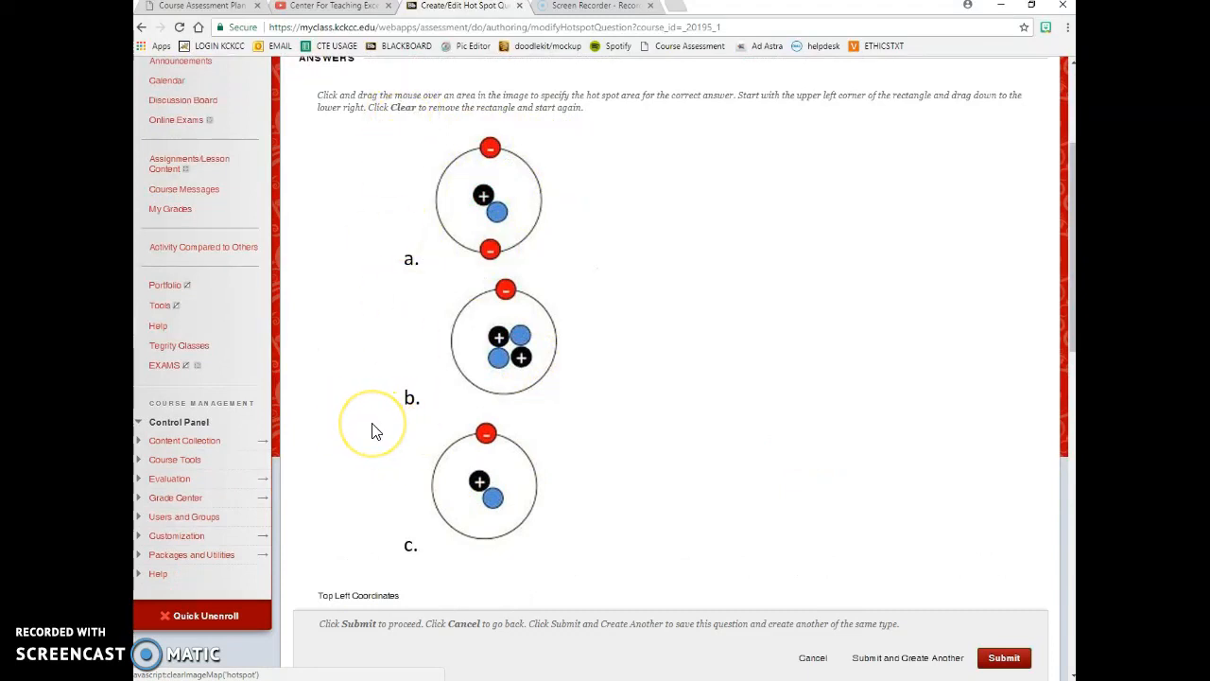
drag(372, 423, 601, 569)
- Redraw the hot spot rectangle around atom c, then review Feedback, Categories and Instructor Notes
scroll(605, 576, down, 2)
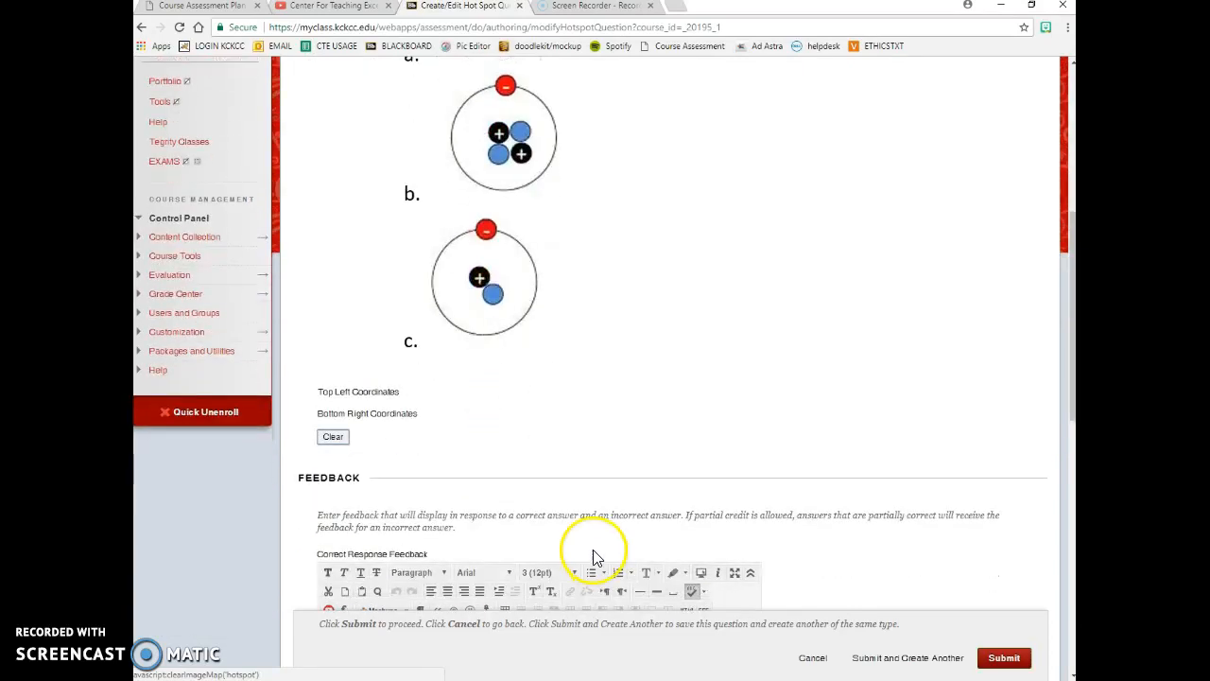
scroll(542, 499, down, 1)
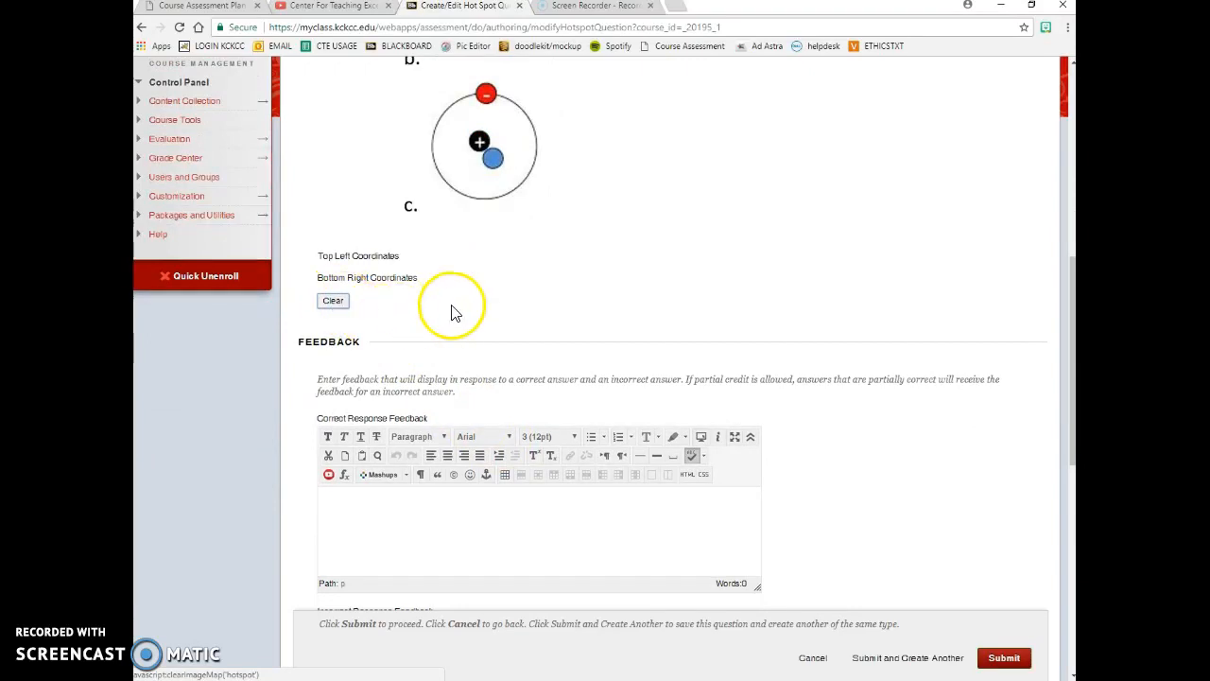
scroll(426, 349, up, 2)
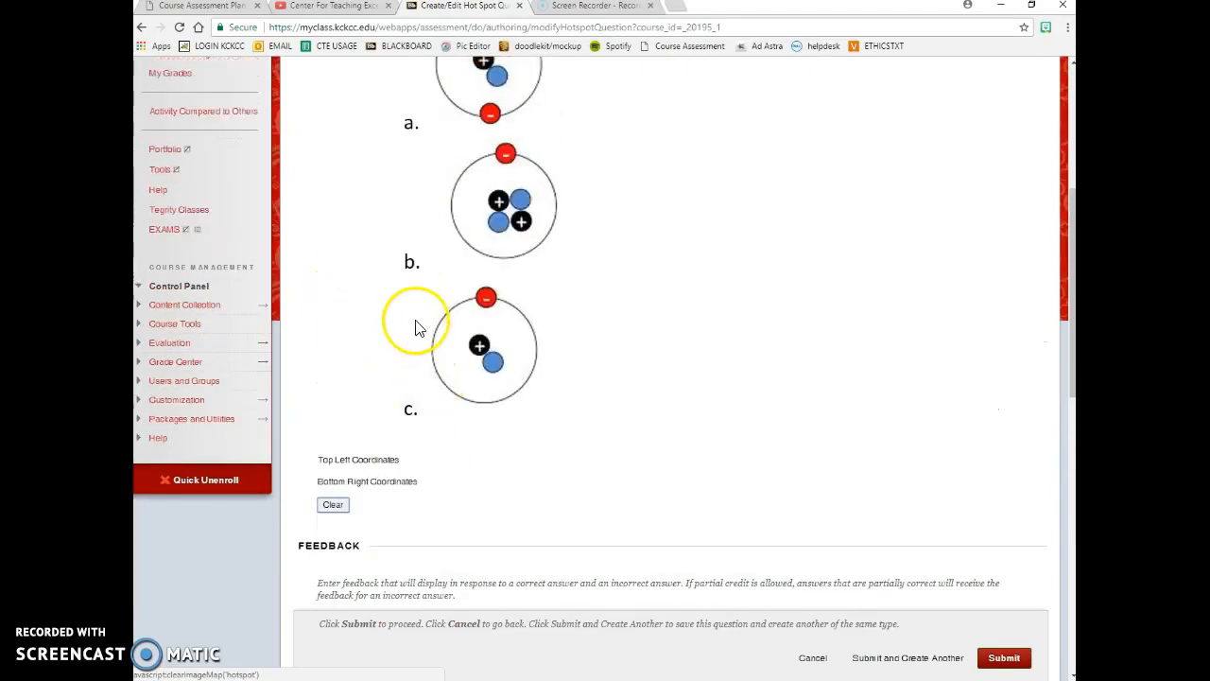
drag(349, 281, 567, 436)
scroll(656, 502, down, 2)
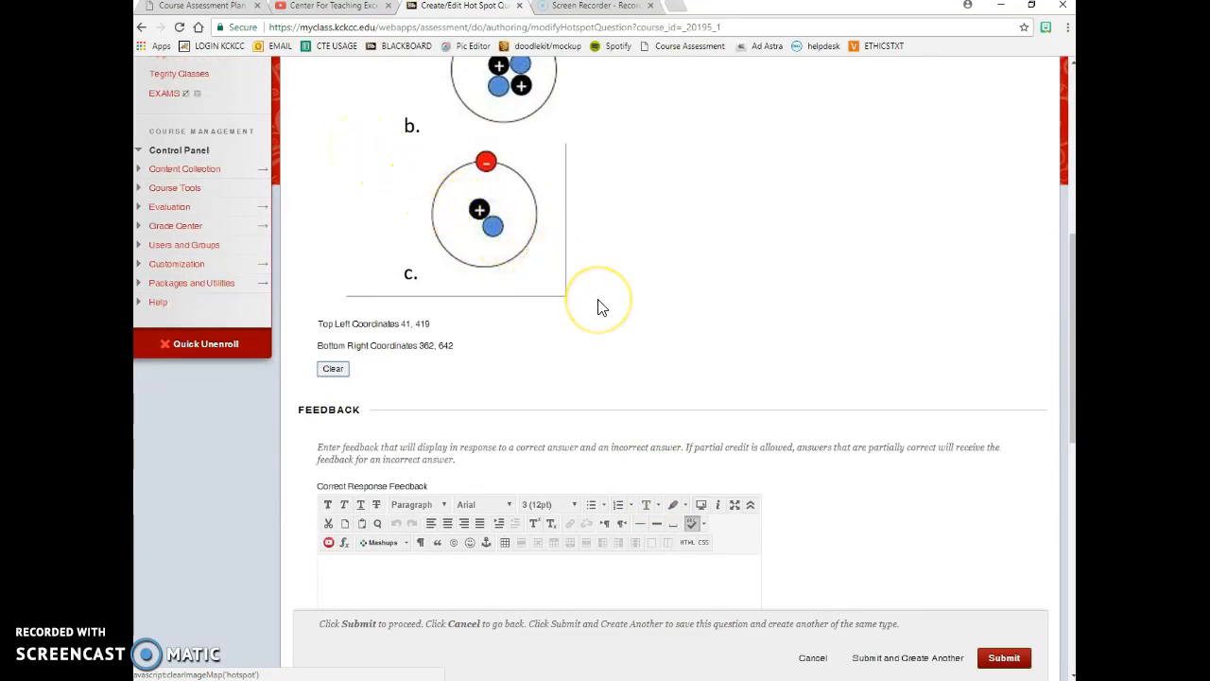
scroll(599, 308, down, 3)
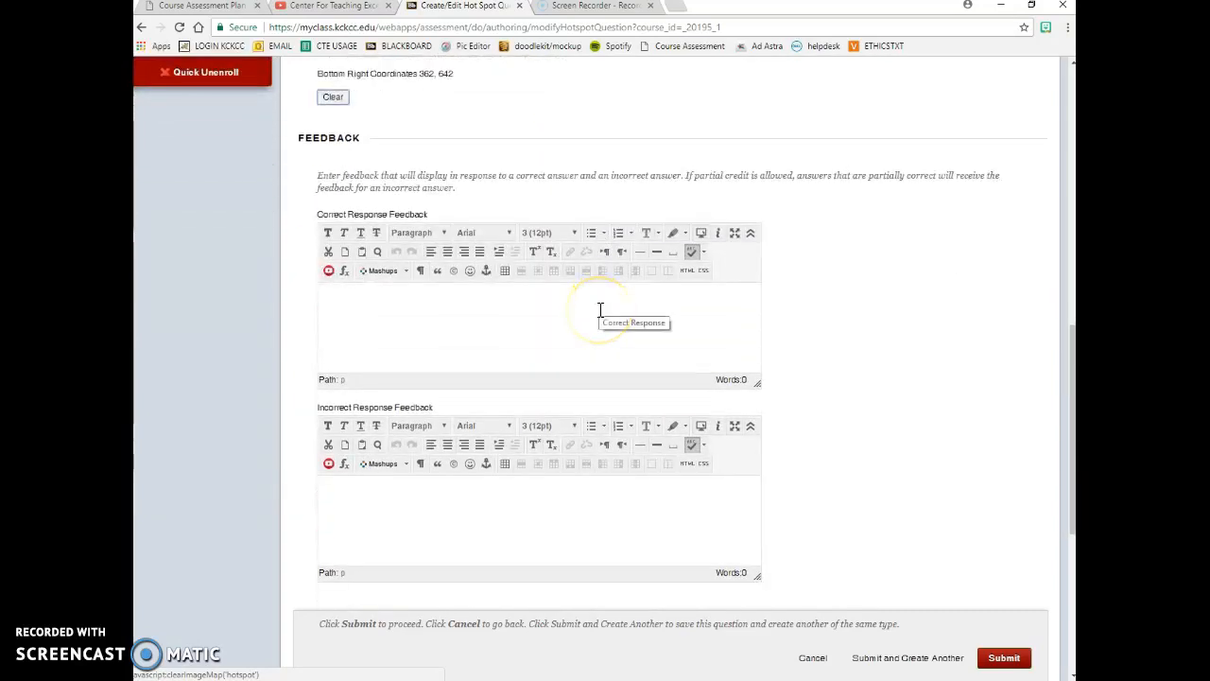
scroll(599, 312, down, 2)
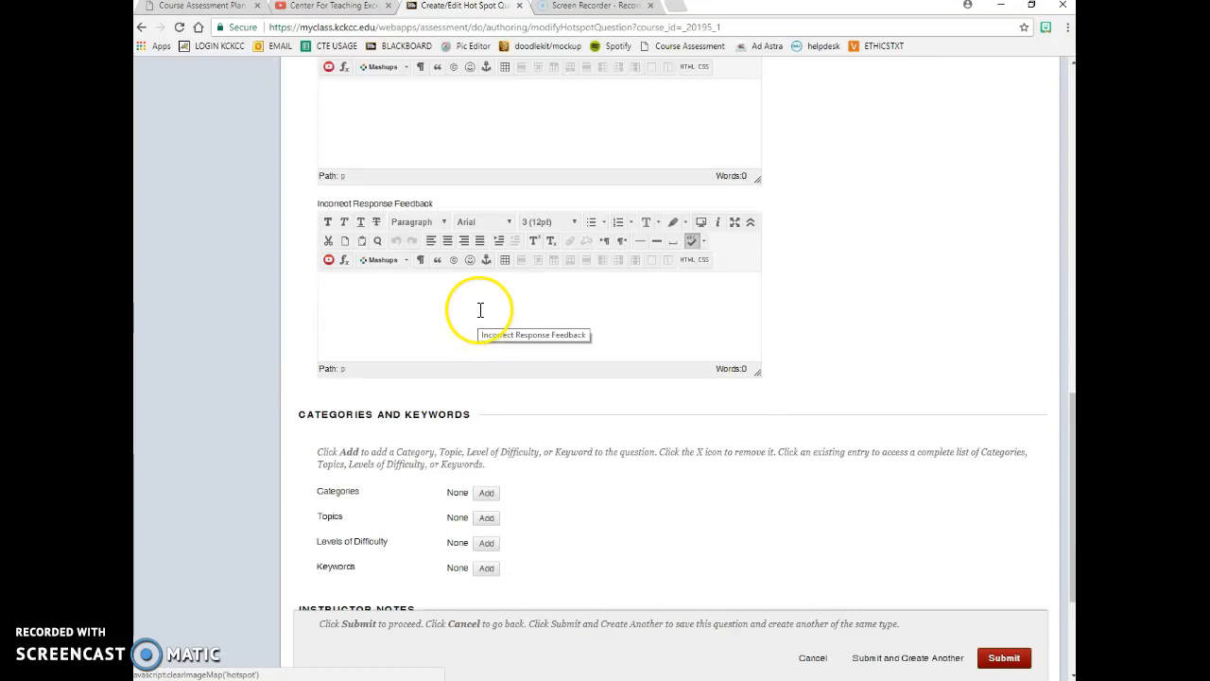
scroll(819, 497, down, 2)
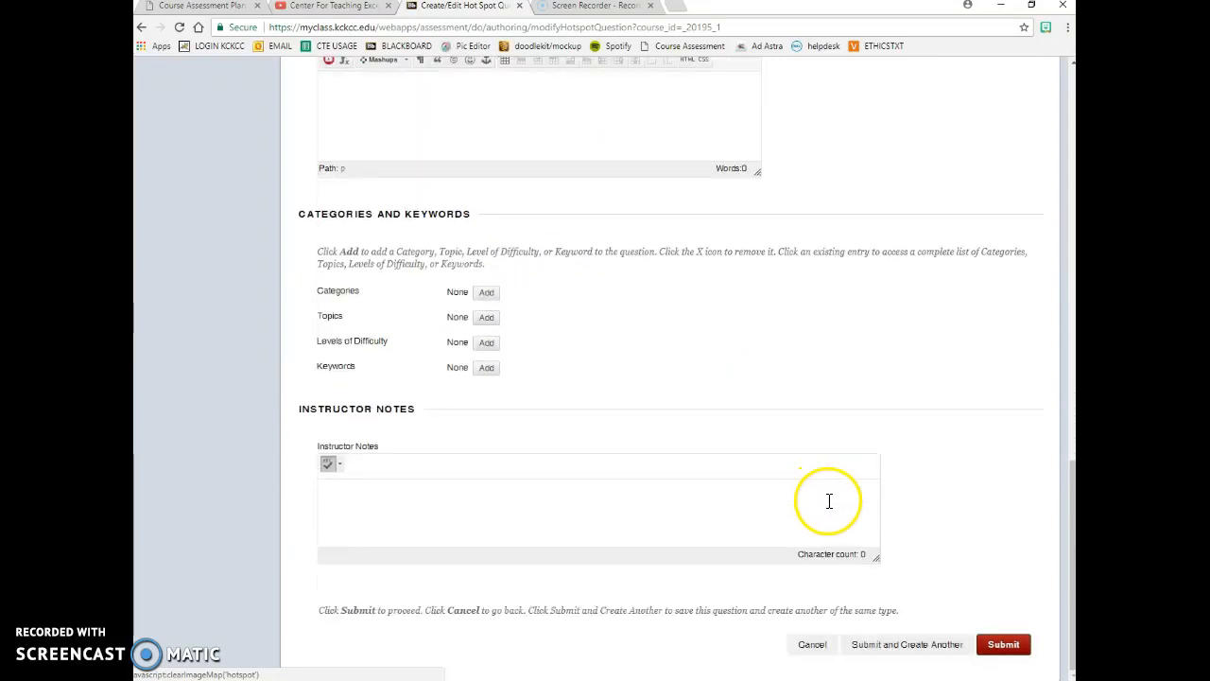
scroll(838, 506, up, 8)
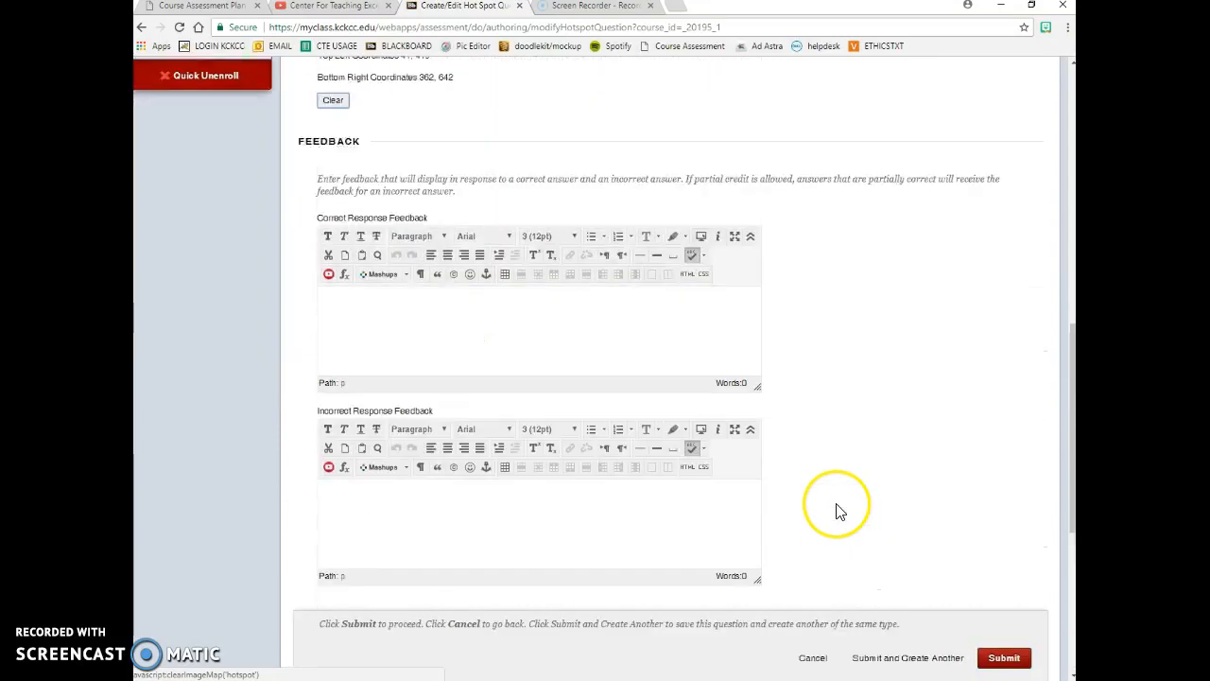
scroll(842, 512, down, 8)
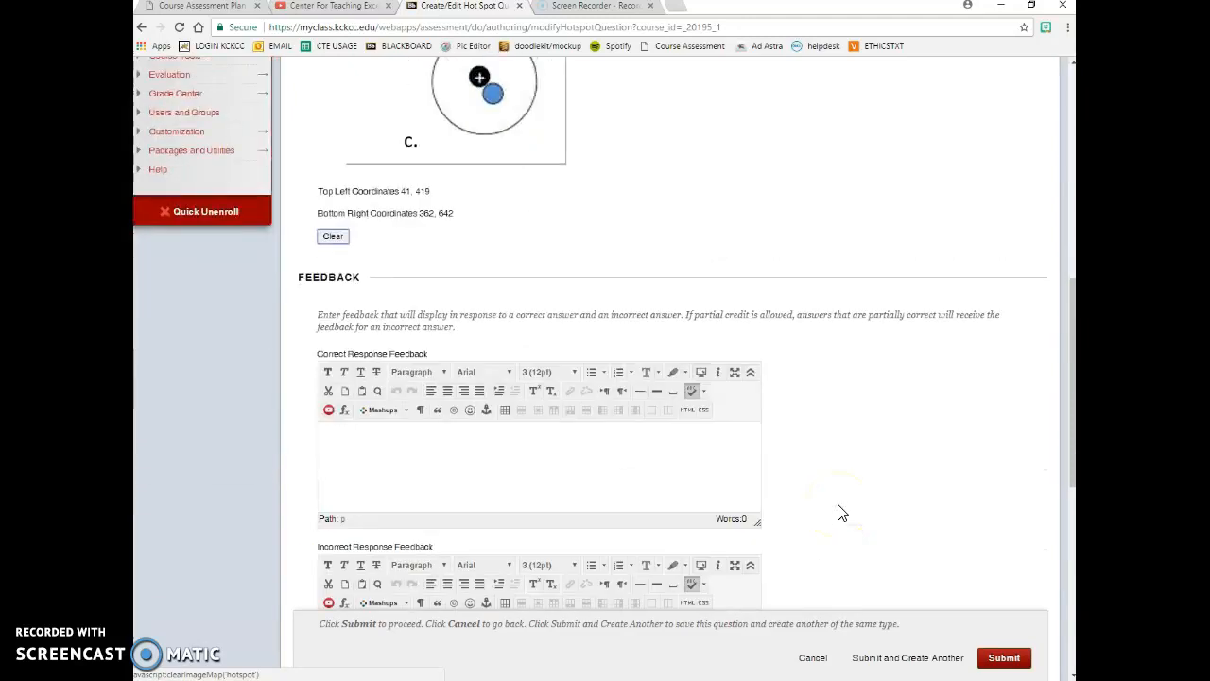
scroll(839, 507, down, 1)
- Submit the finished Hot Spot question
click(1004, 644)
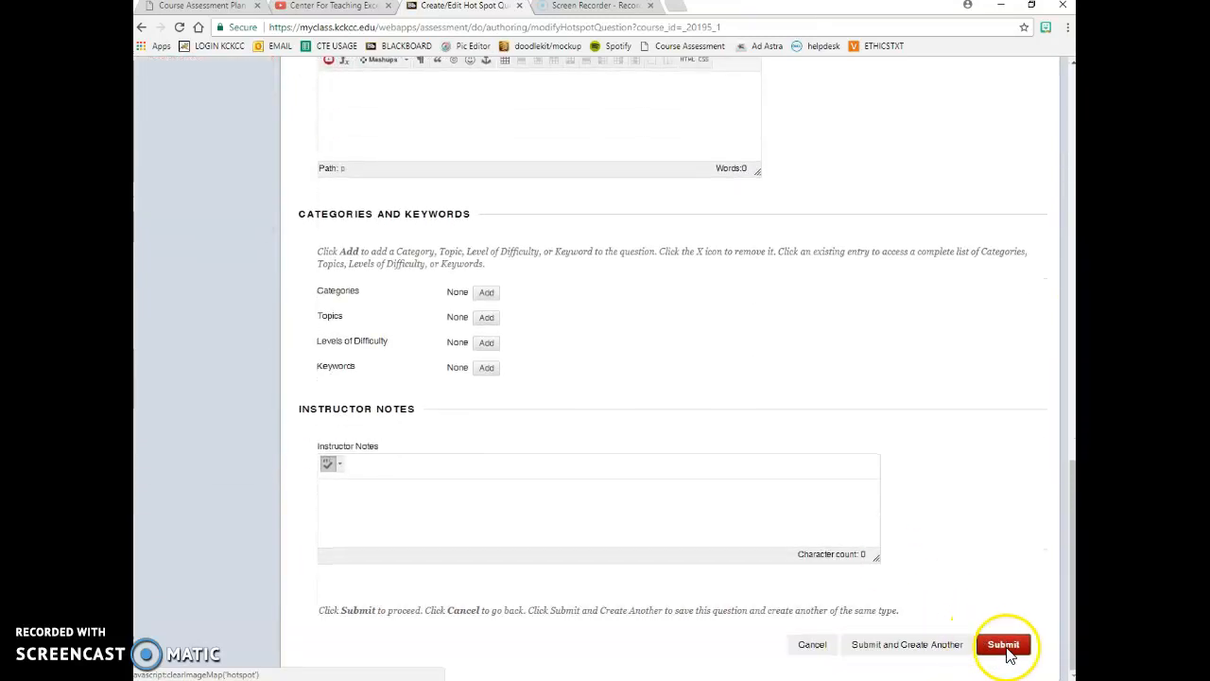
scroll(797, 559, down, 5)
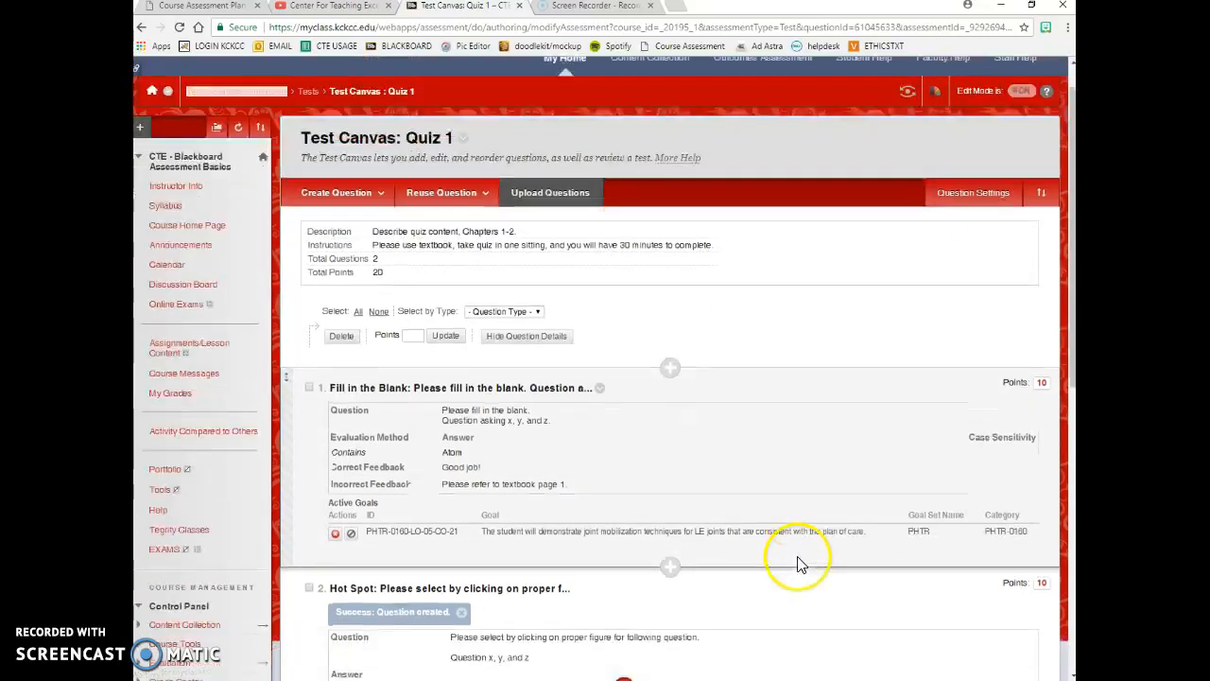
scroll(785, 492, up, 6)
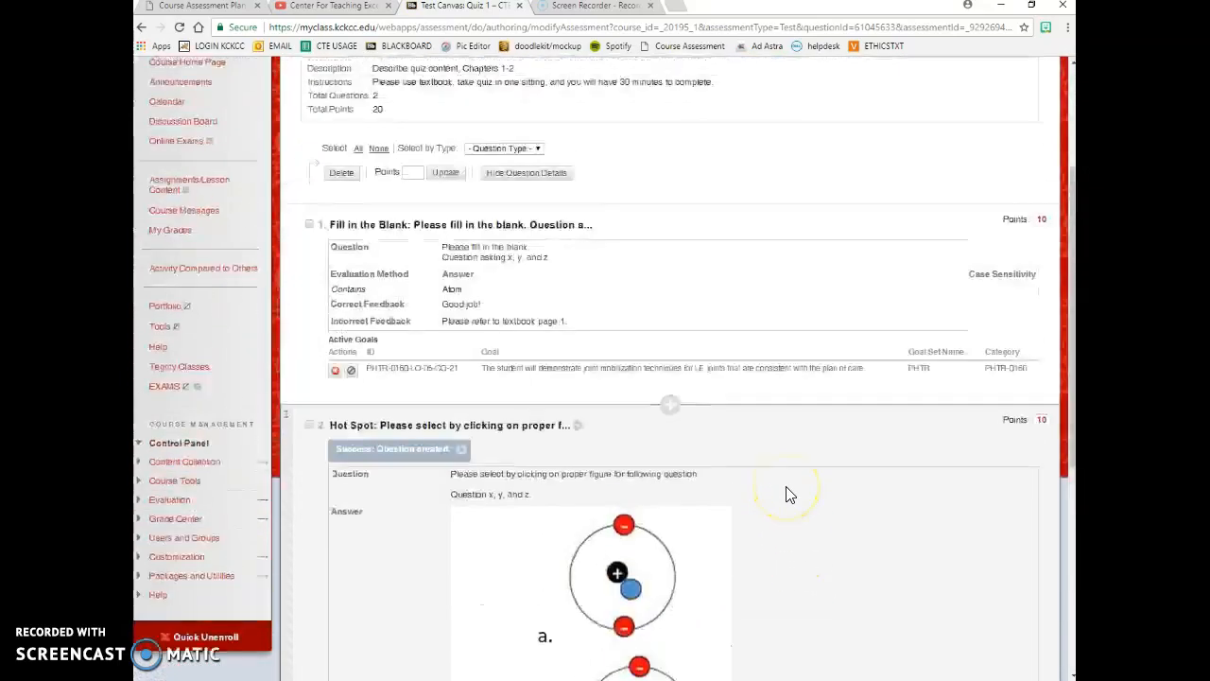
scroll(788, 492, down, 7)
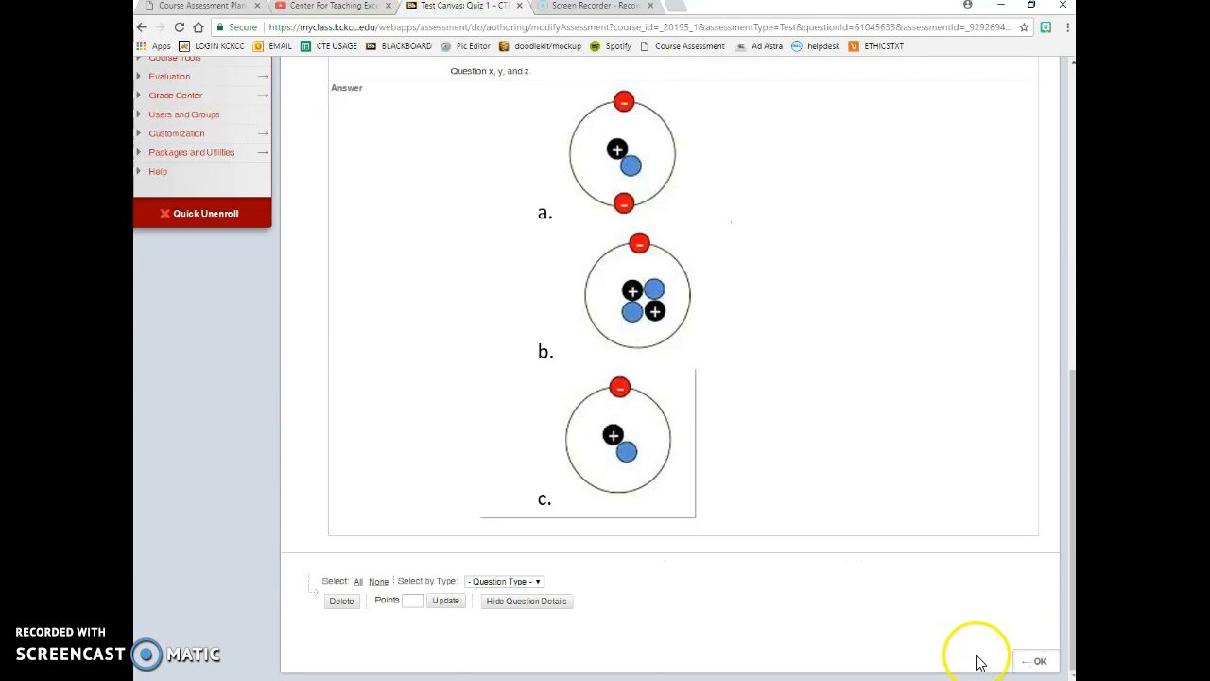
- Deploy the existing Quiz 1 to Online Exams
click(1040, 661)
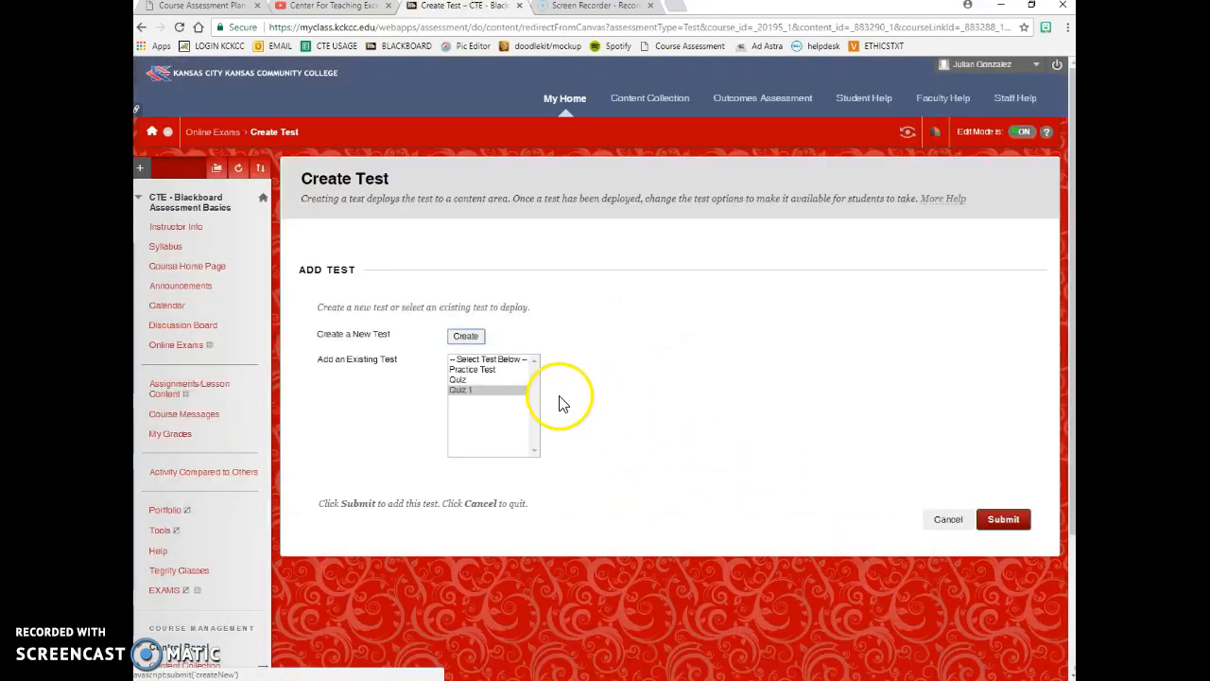
click(481, 392)
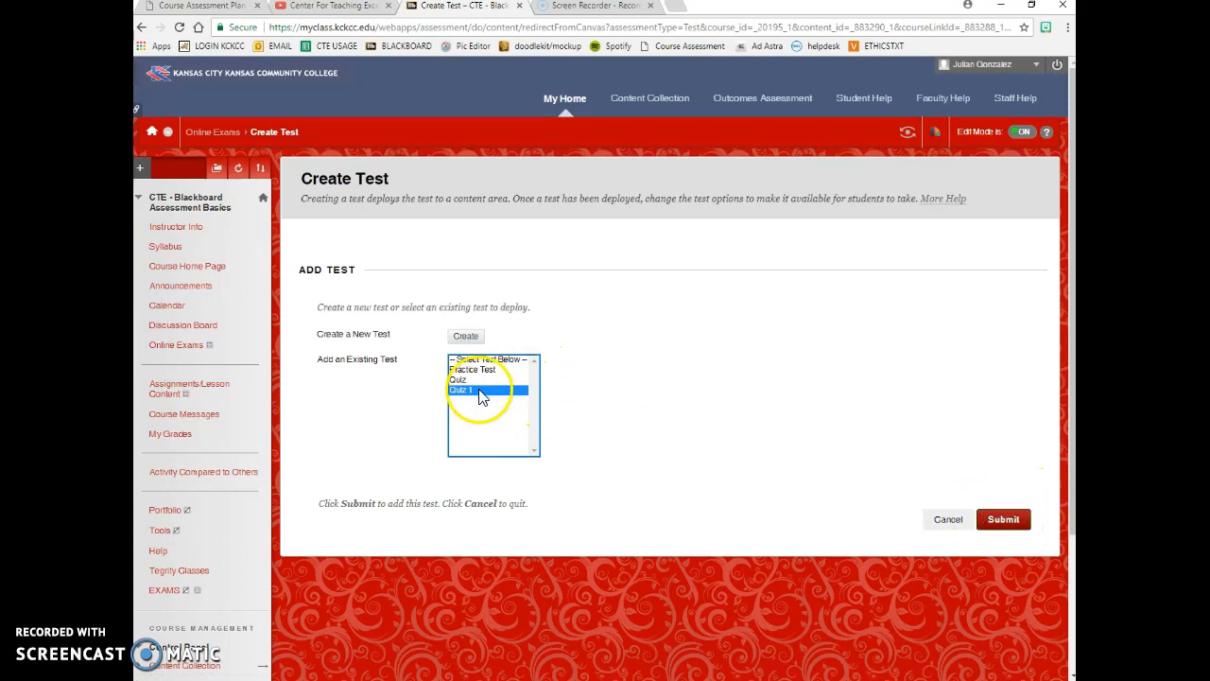
click(1005, 521)
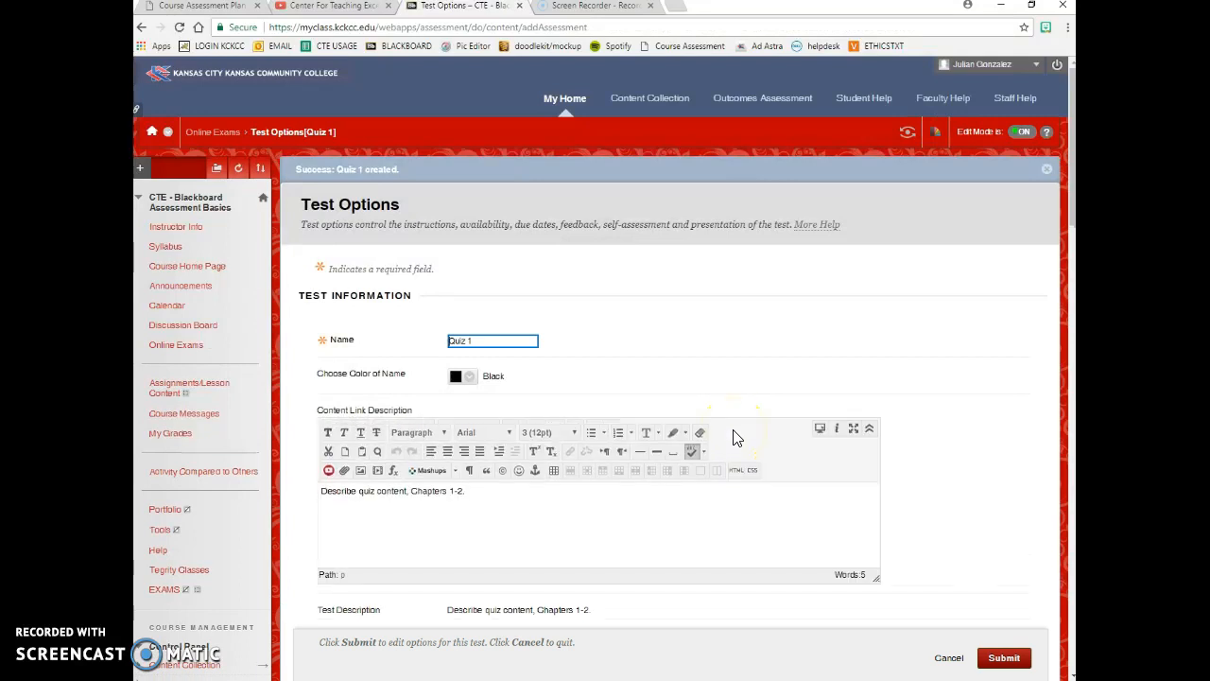
- Show Quiz 1's description and instructions to students before they begin
scroll(737, 445, down, 3)
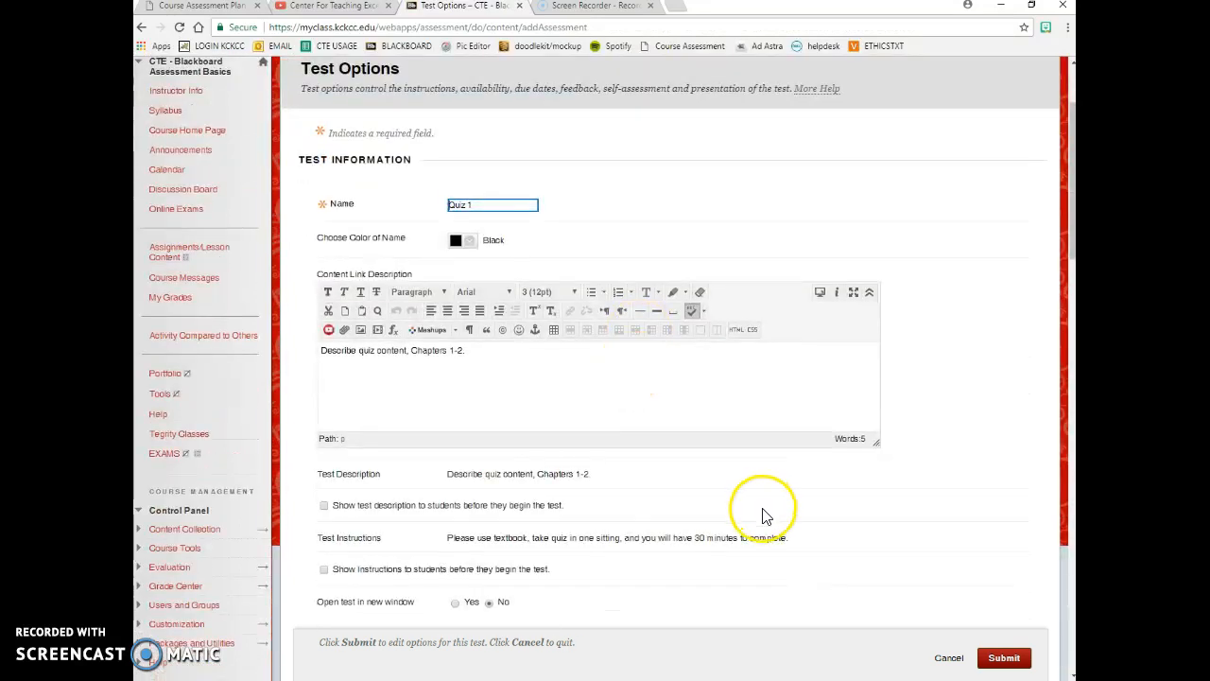
scroll(762, 514, down, 3)
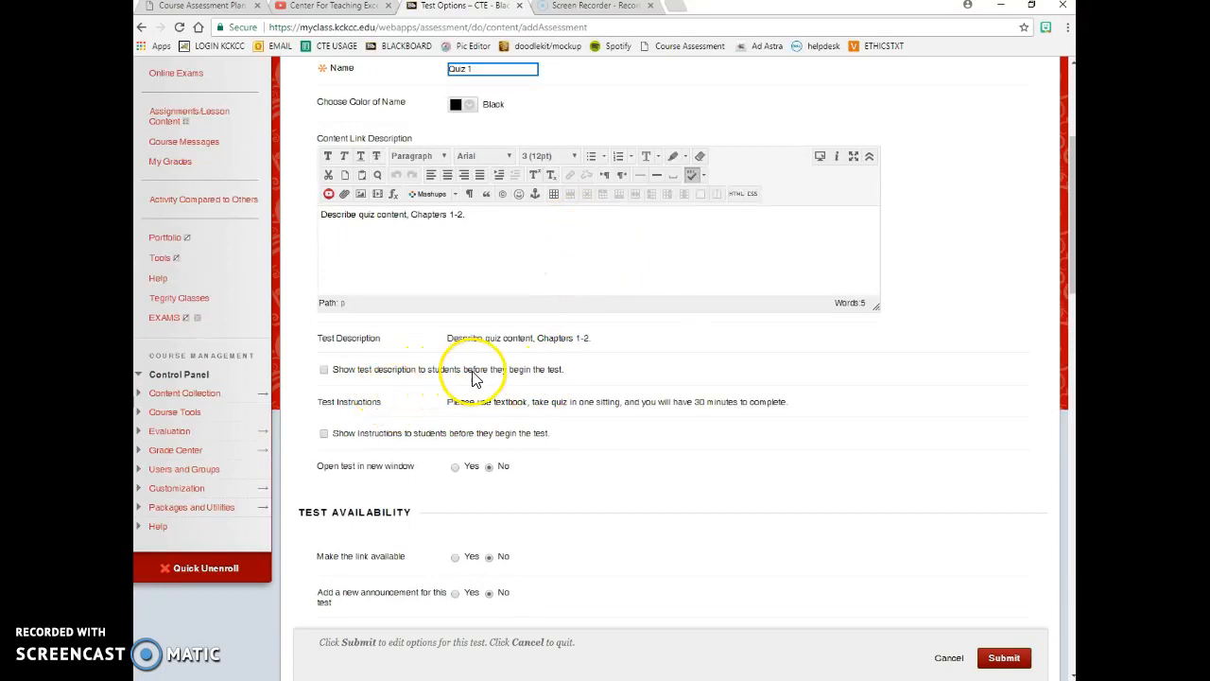
click(325, 371)
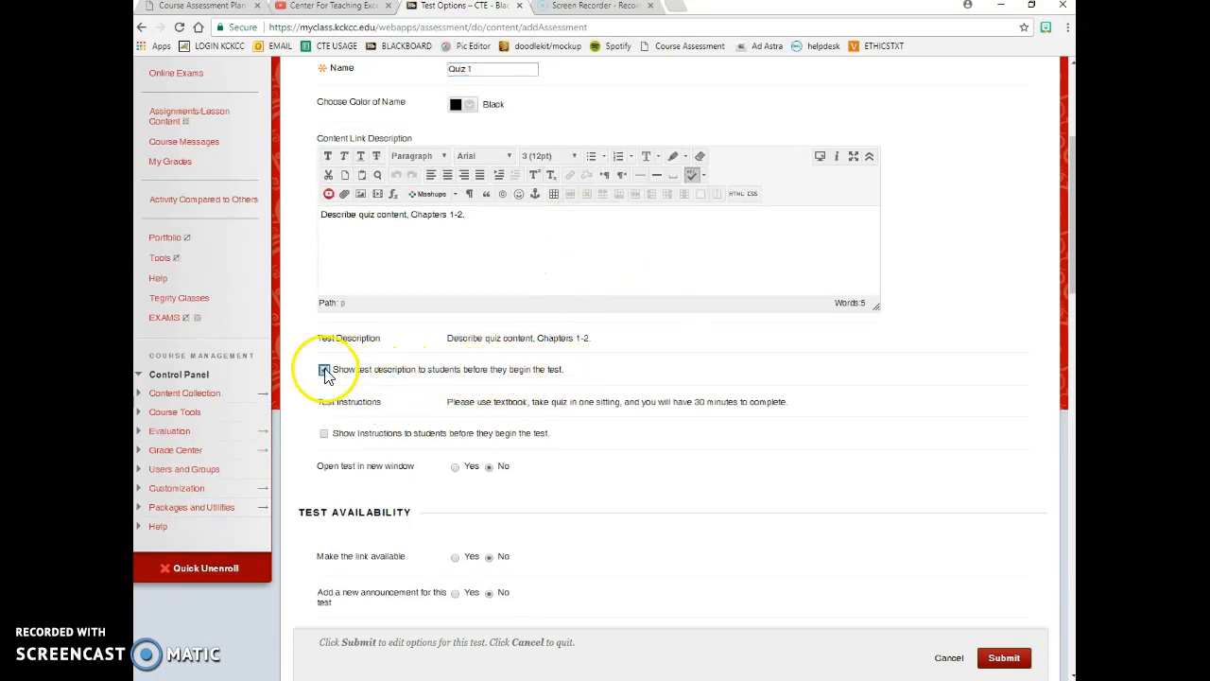
scroll(491, 420, down, 3)
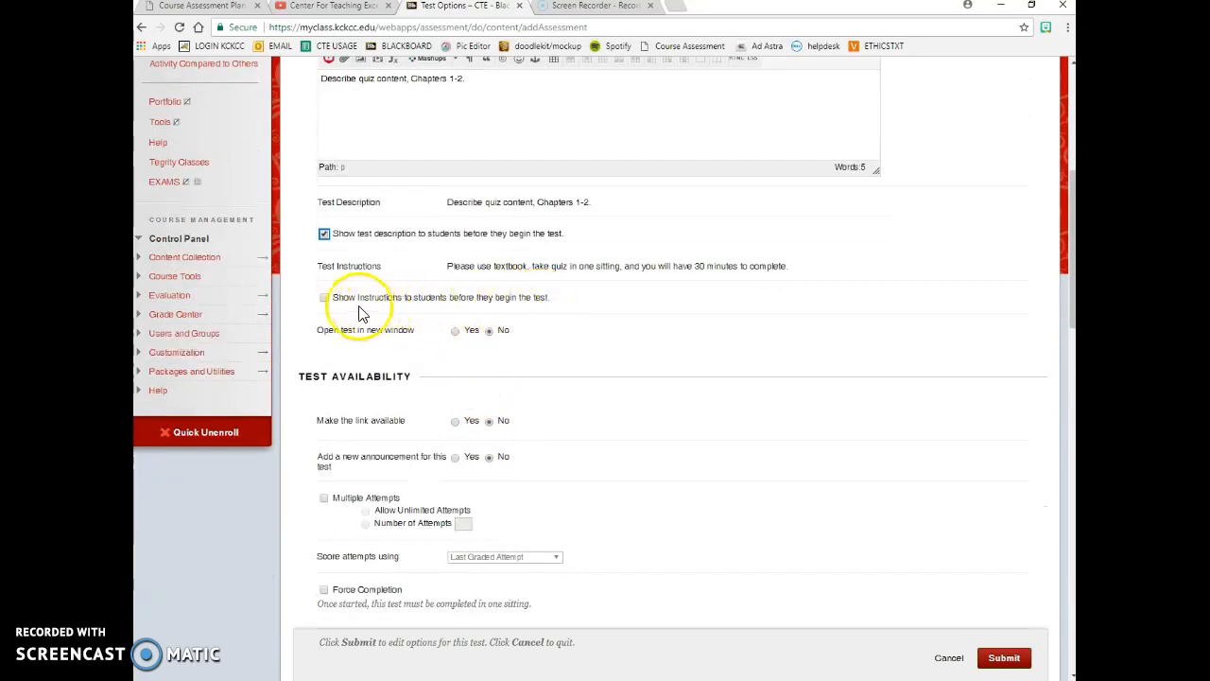
click(324, 297)
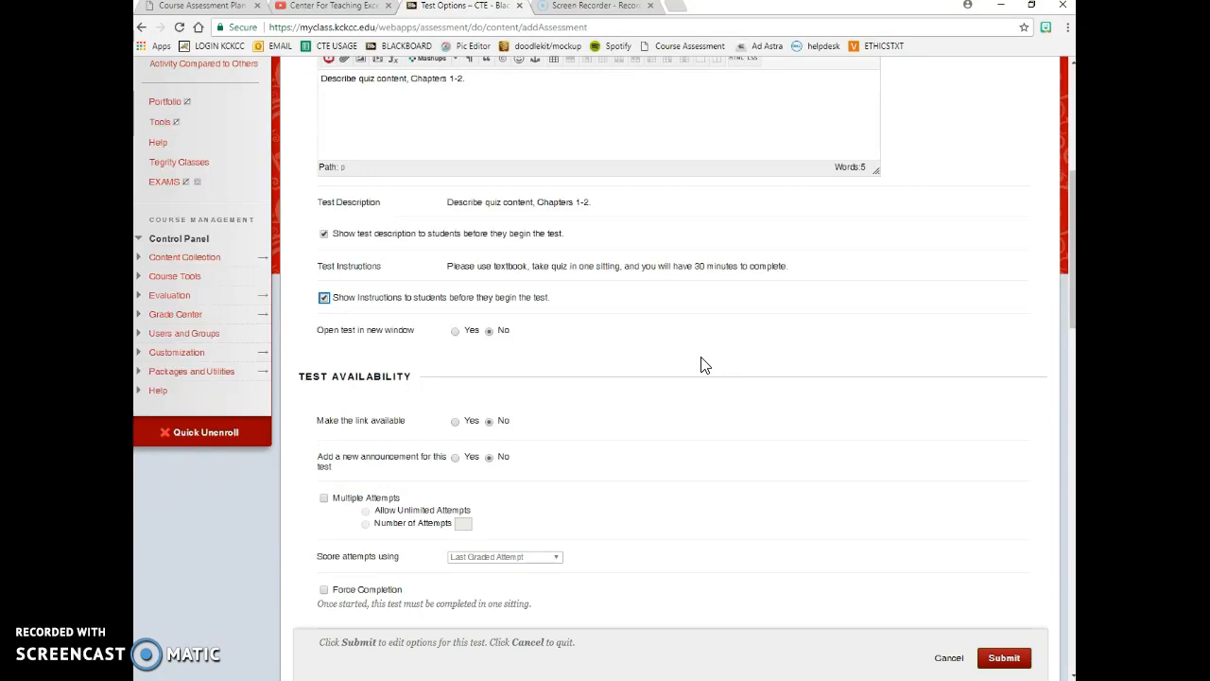
- Make the Quiz 1 link available and add a new announcement for the test
scroll(704, 365, down, 1)
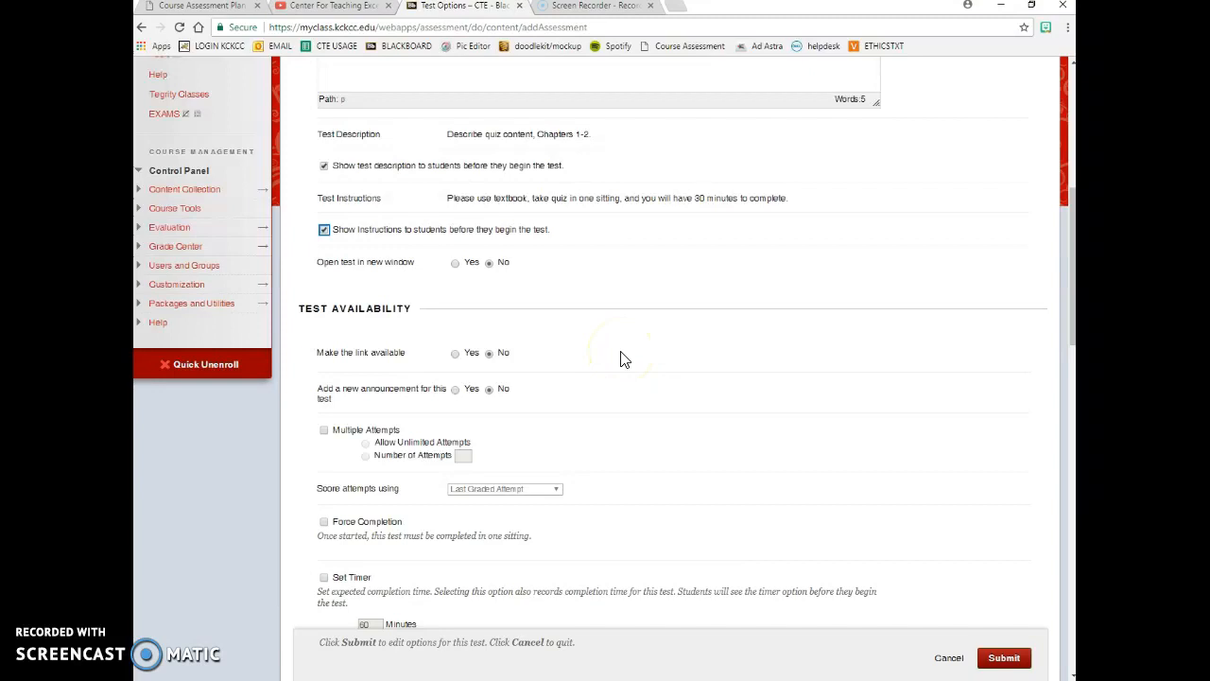
click(457, 356)
scroll(822, 411, down, 3)
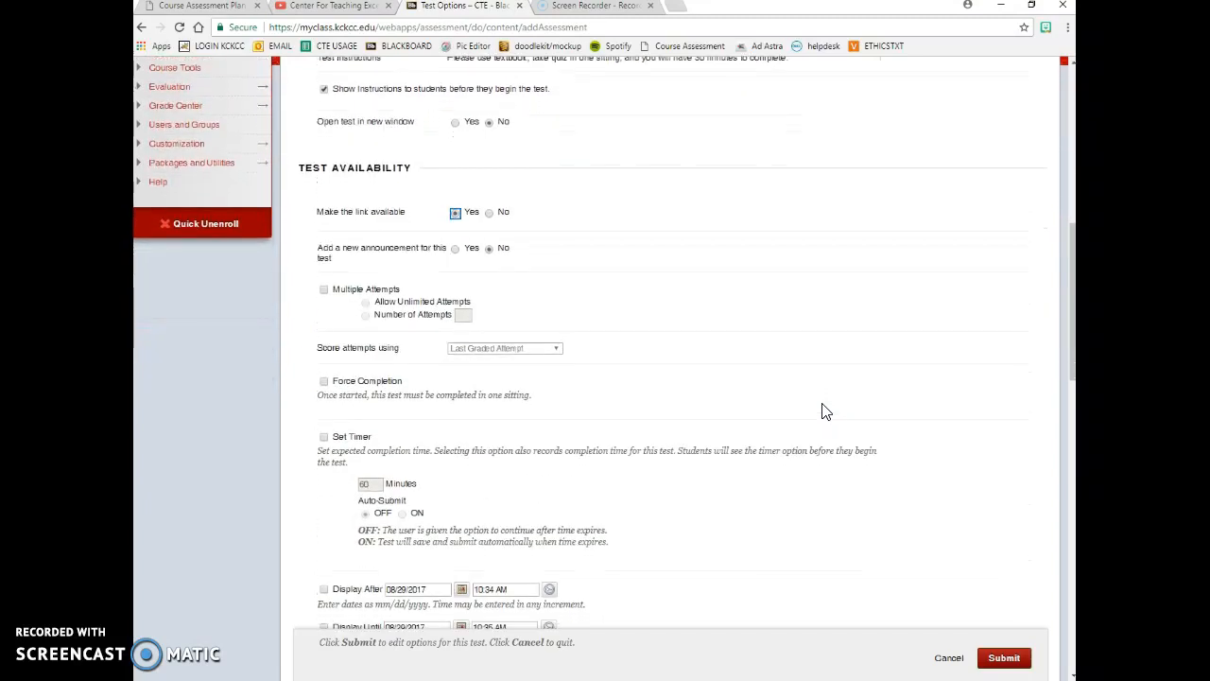
scroll(823, 411, down, 1)
click(456, 187)
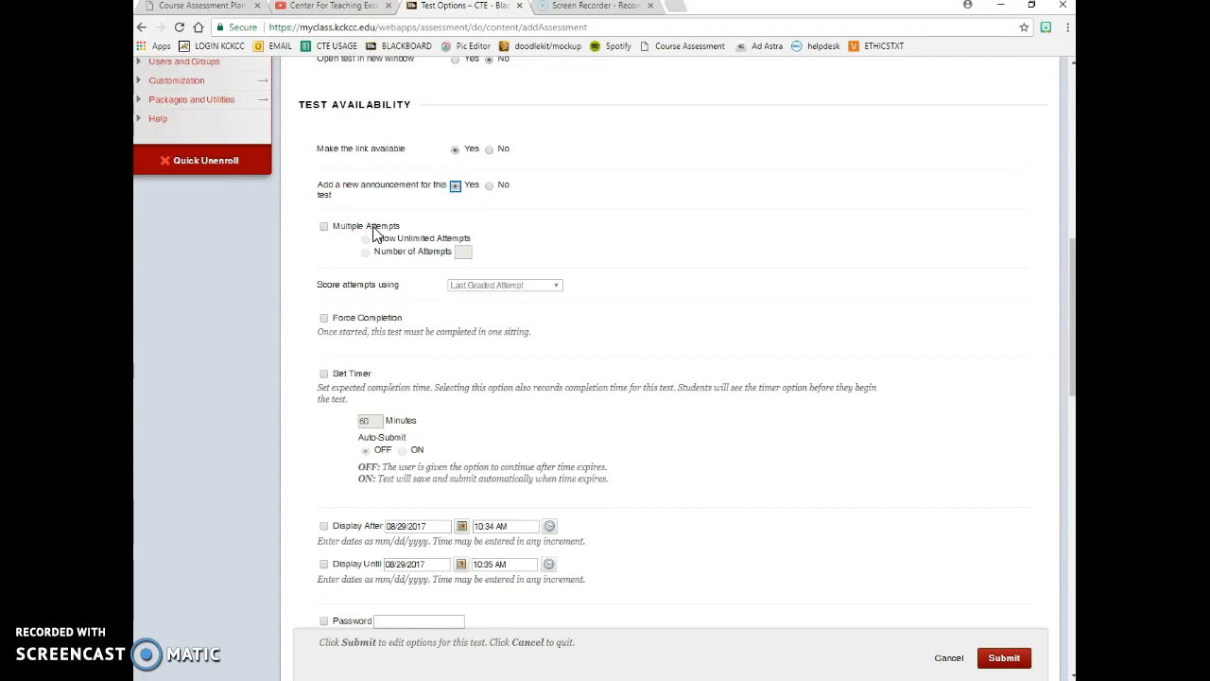
- Allow 2 attempts scored by Last Graded Attempt and turn on Force Completion
click(374, 228)
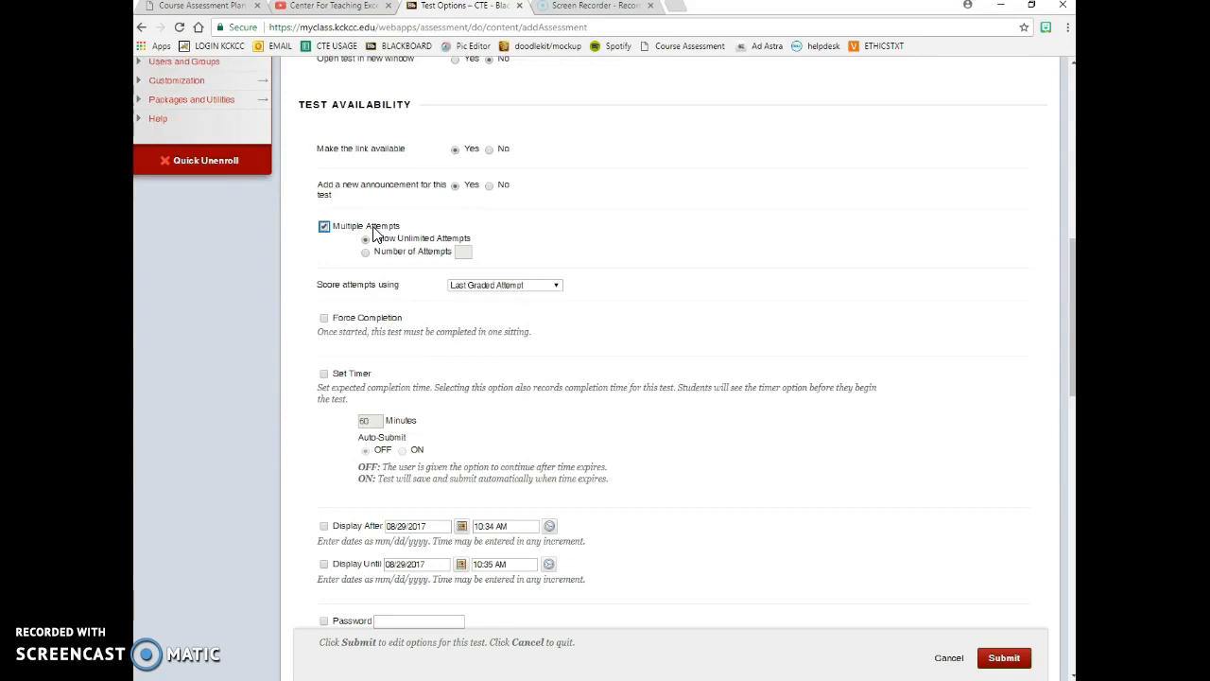
click(419, 252)
click(465, 253)
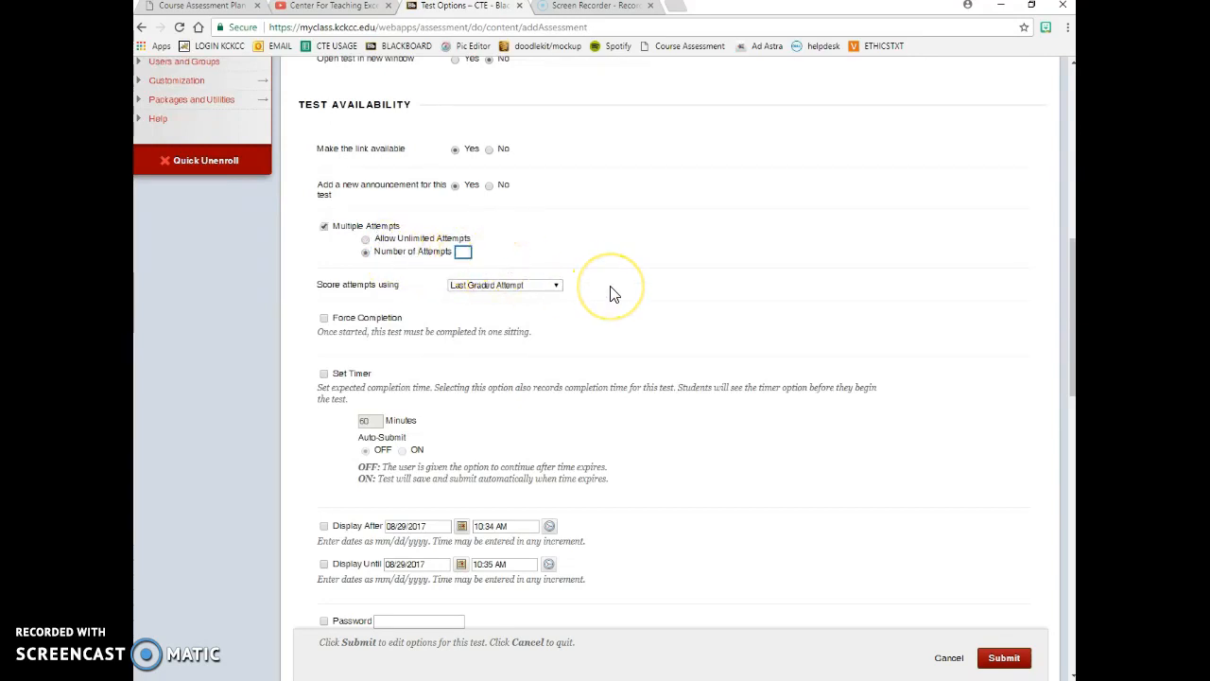
text(2)
click(592, 256)
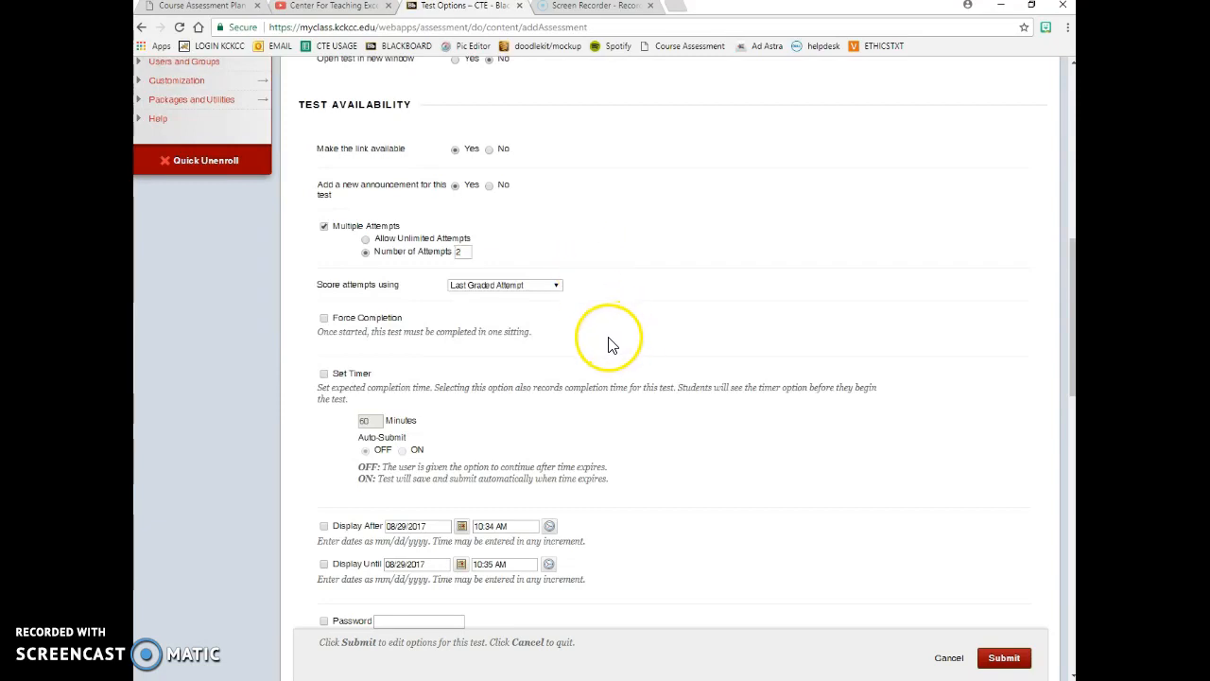
click(553, 285)
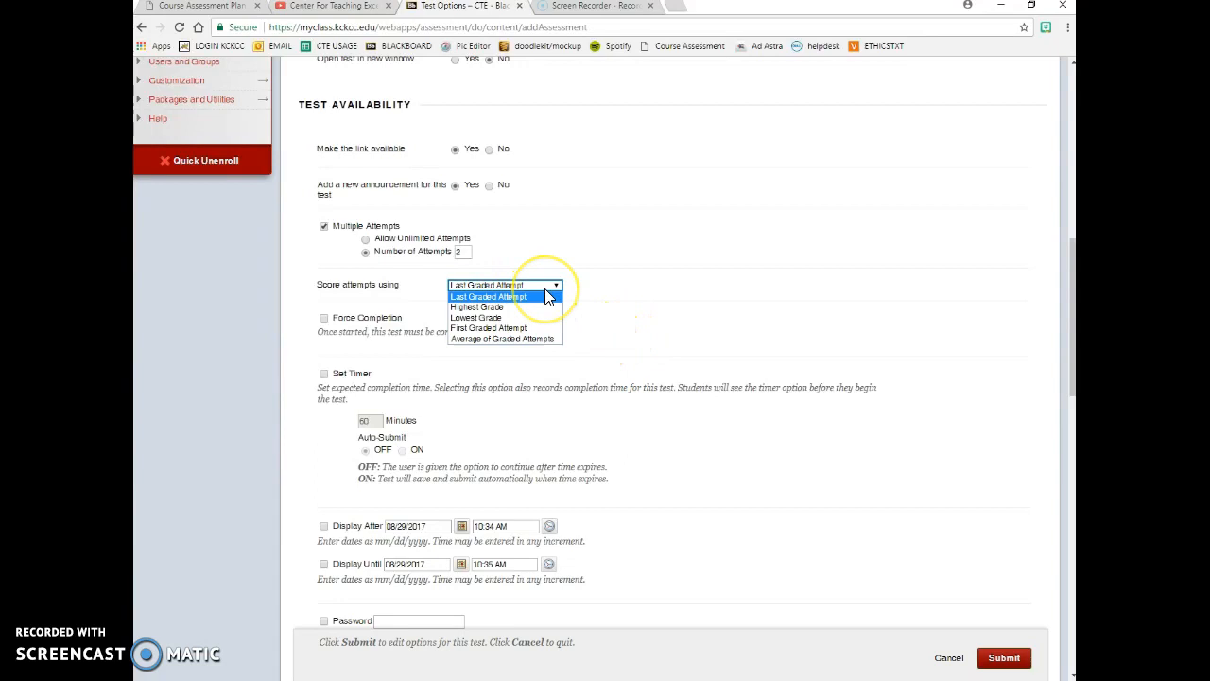
click(548, 297)
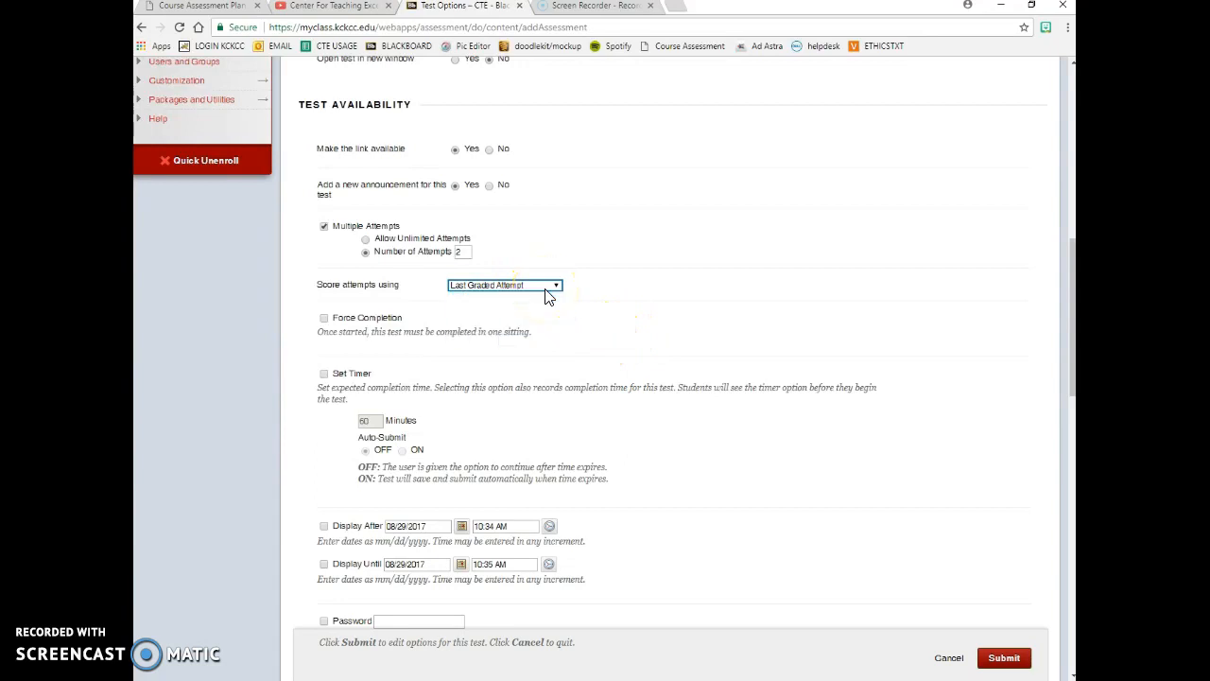
click(324, 319)
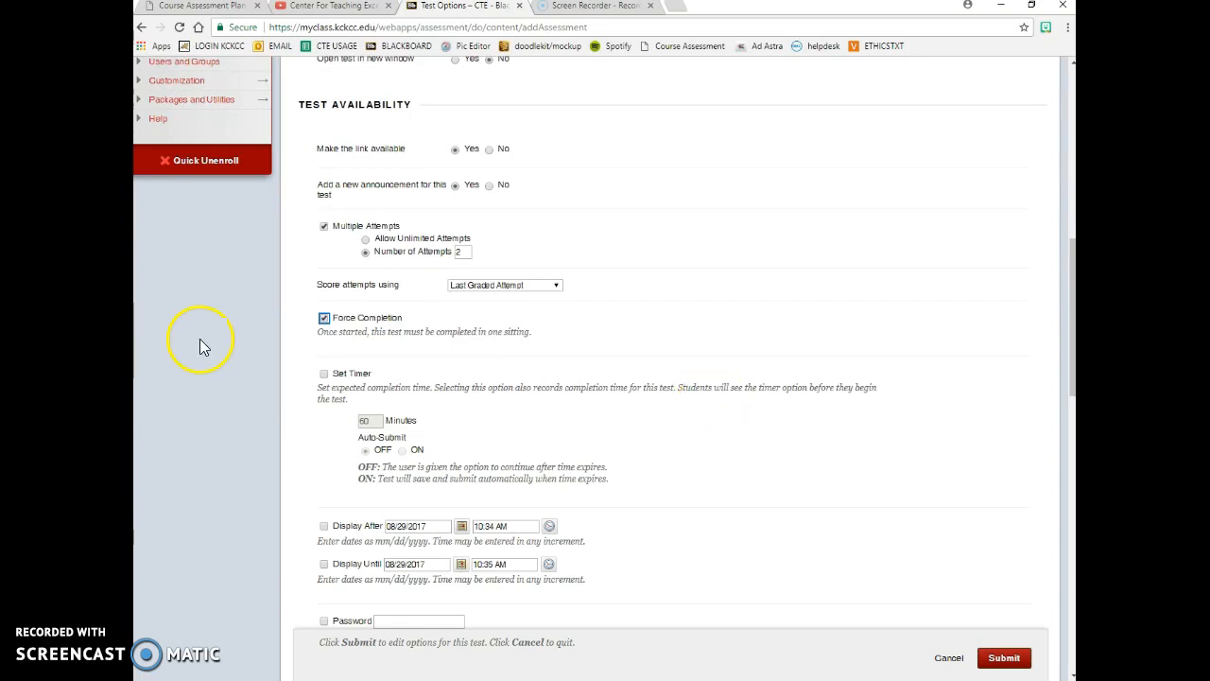
- Turn on the test timer and set it to 20 minutes
click(323, 374)
double_click(371, 421)
text(20)
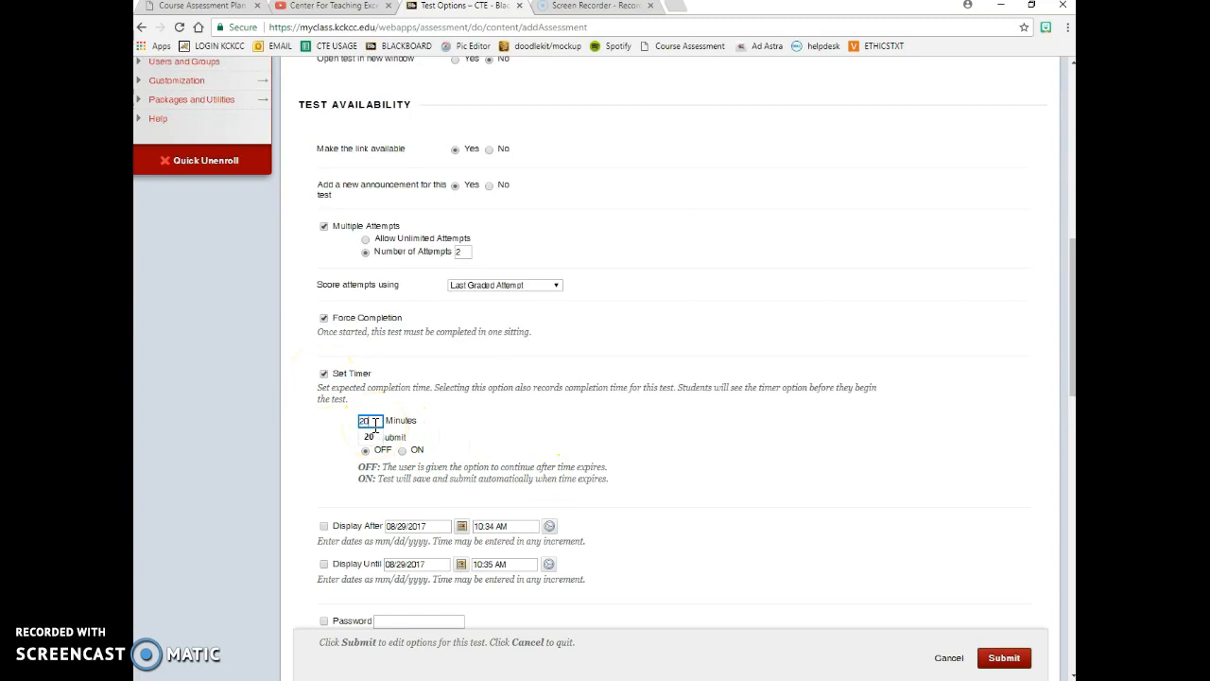
click(505, 392)
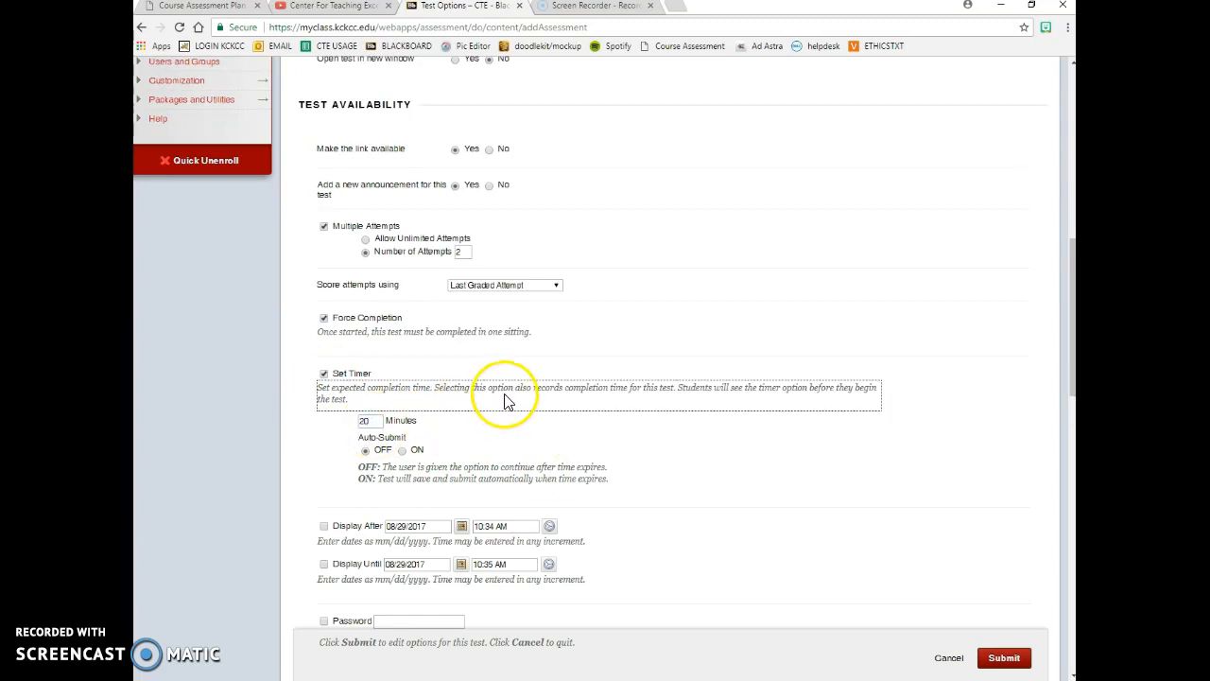
- Set Auto-Submit to ON and allow only a single attempt
click(402, 451)
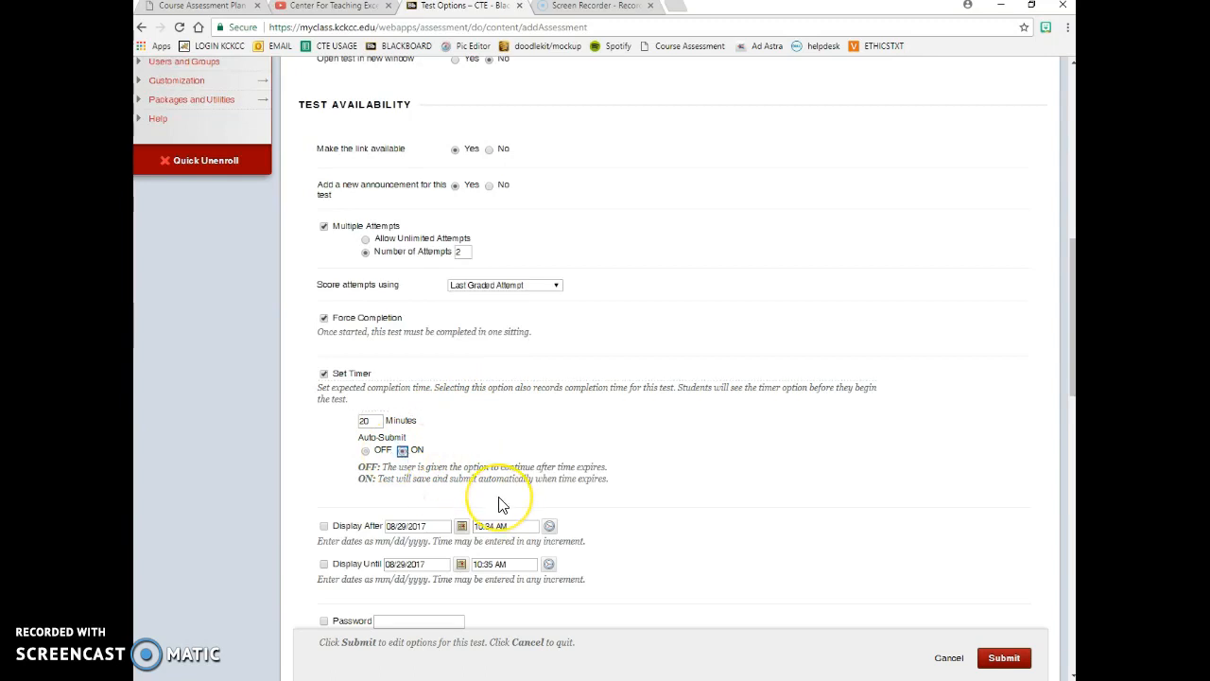
scroll(501, 506, down, 3)
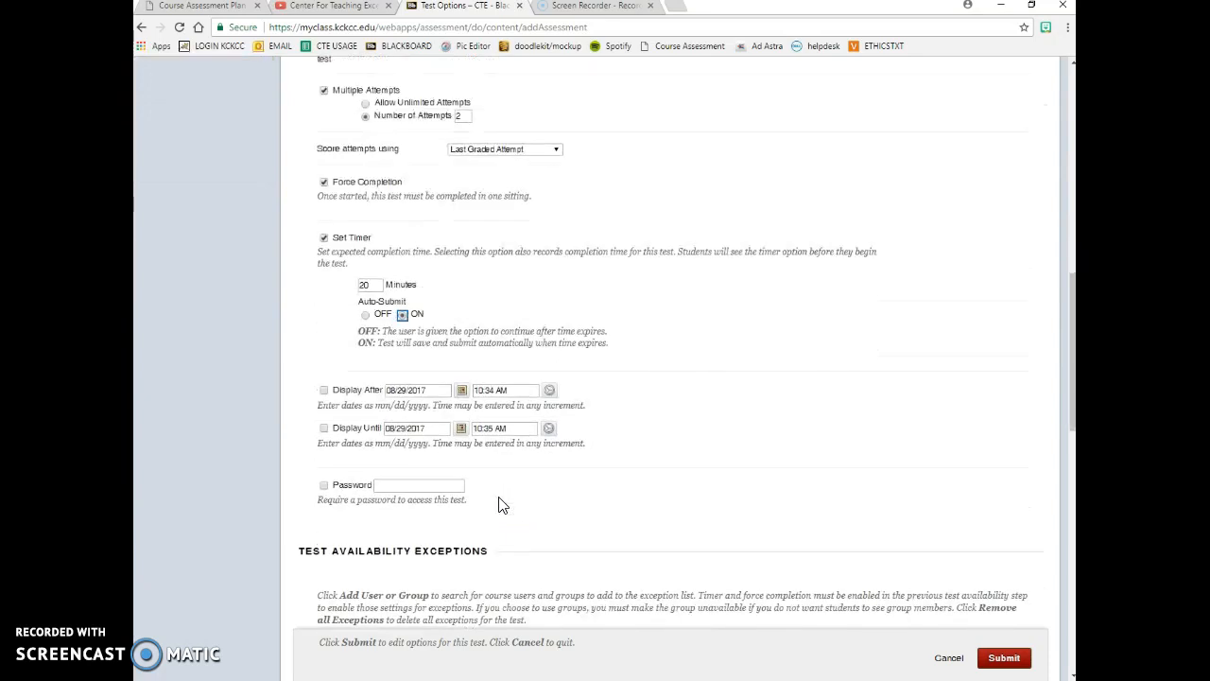
click(486, 484)
click(501, 463)
scroll(501, 468, up, 1)
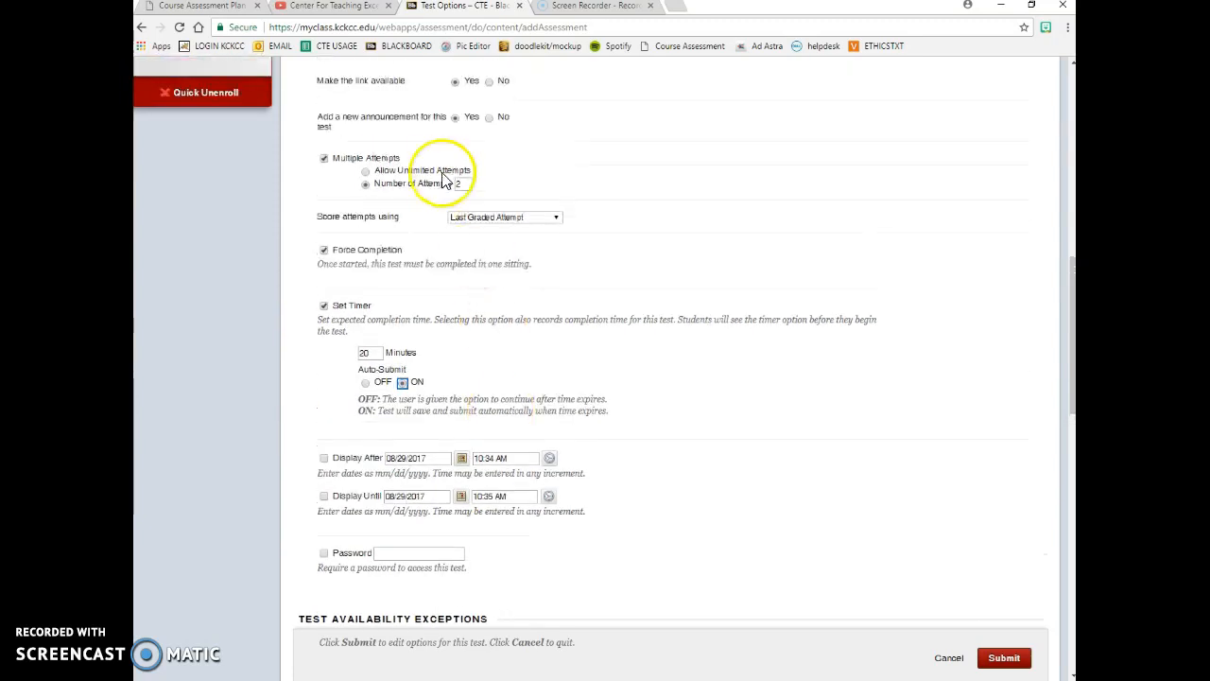
click(365, 382)
click(324, 305)
click(324, 306)
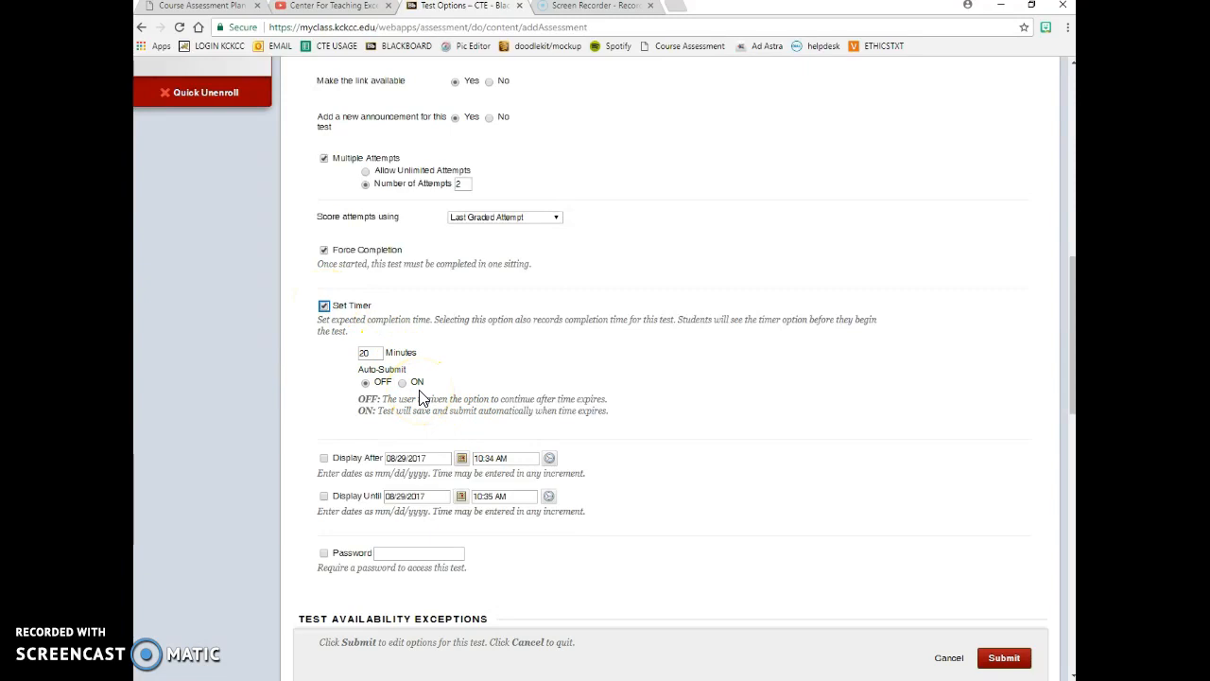
click(364, 183)
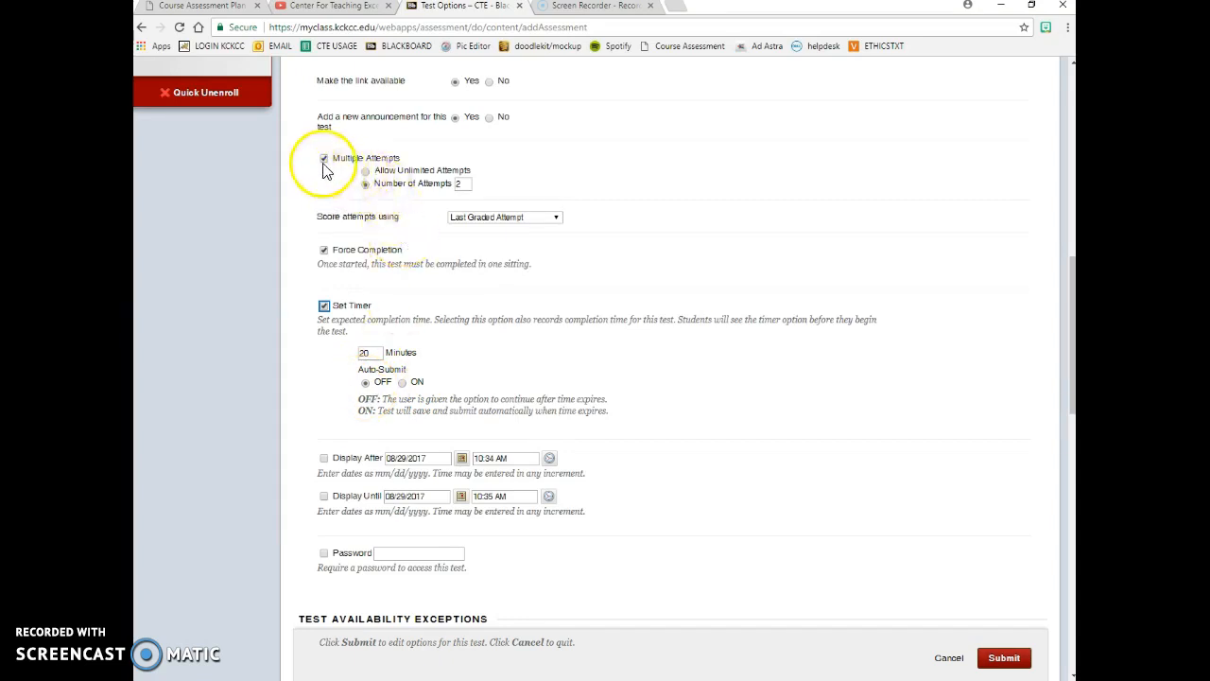
click(323, 161)
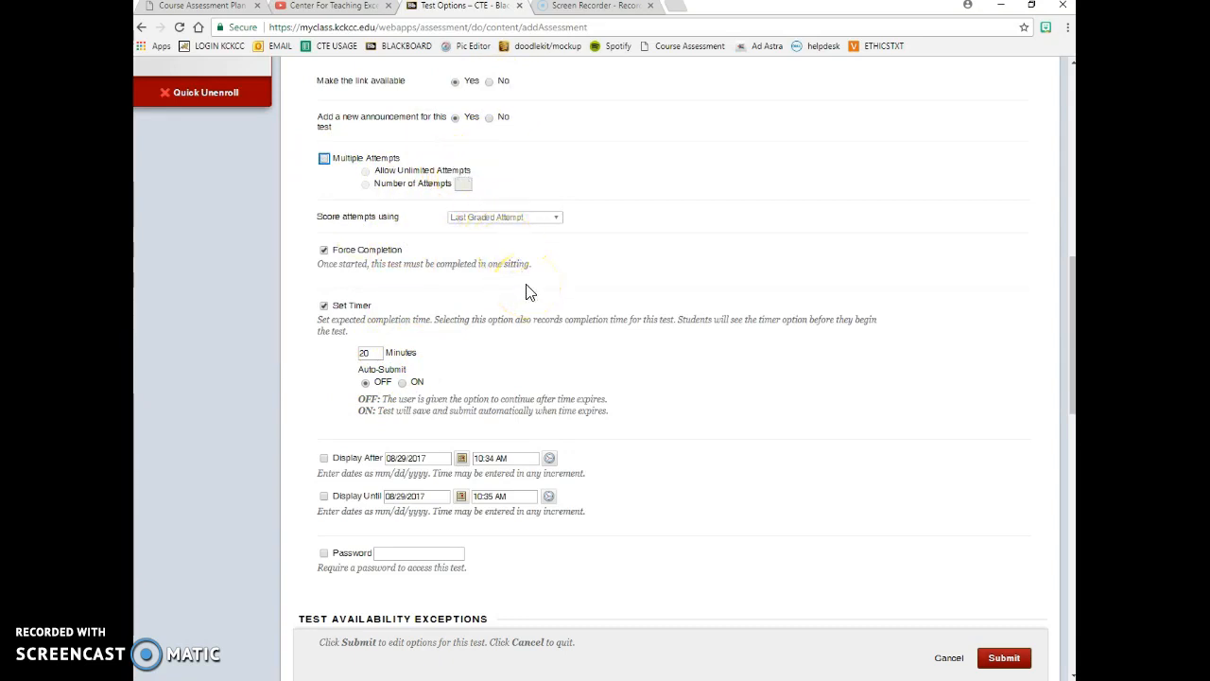
click(402, 383)
- Make Quiz 1 display after 08/29/2017 at 11:59 PM
scroll(588, 402, down, 3)
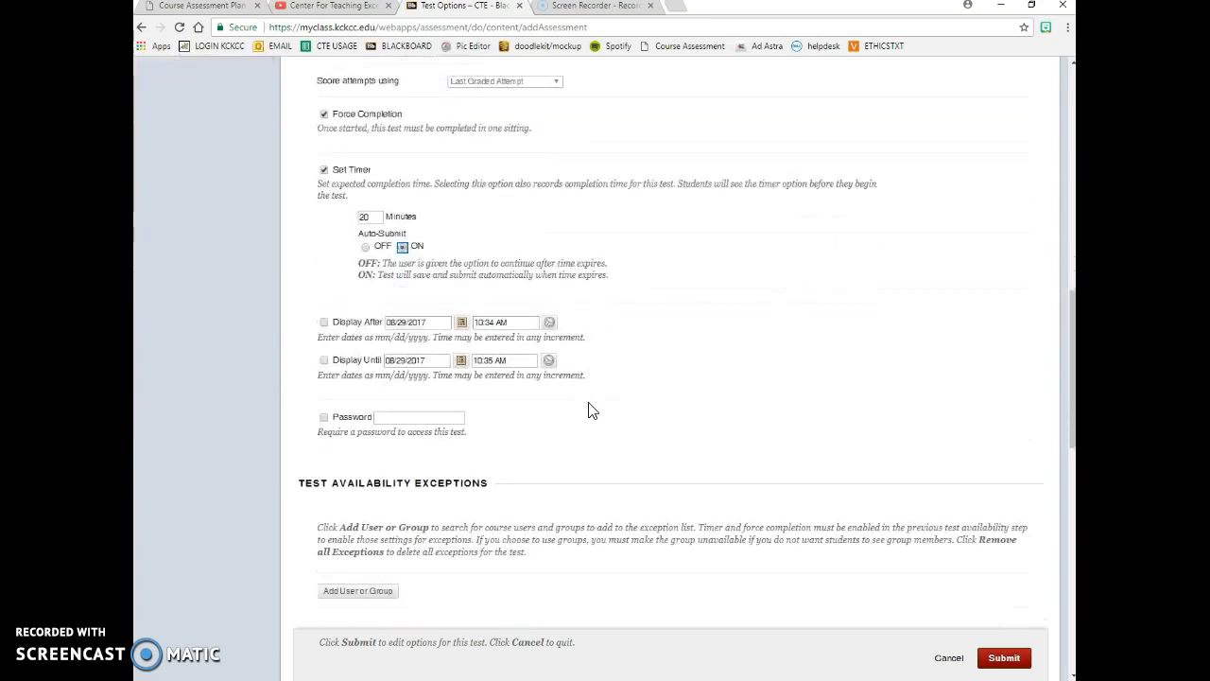
click(325, 324)
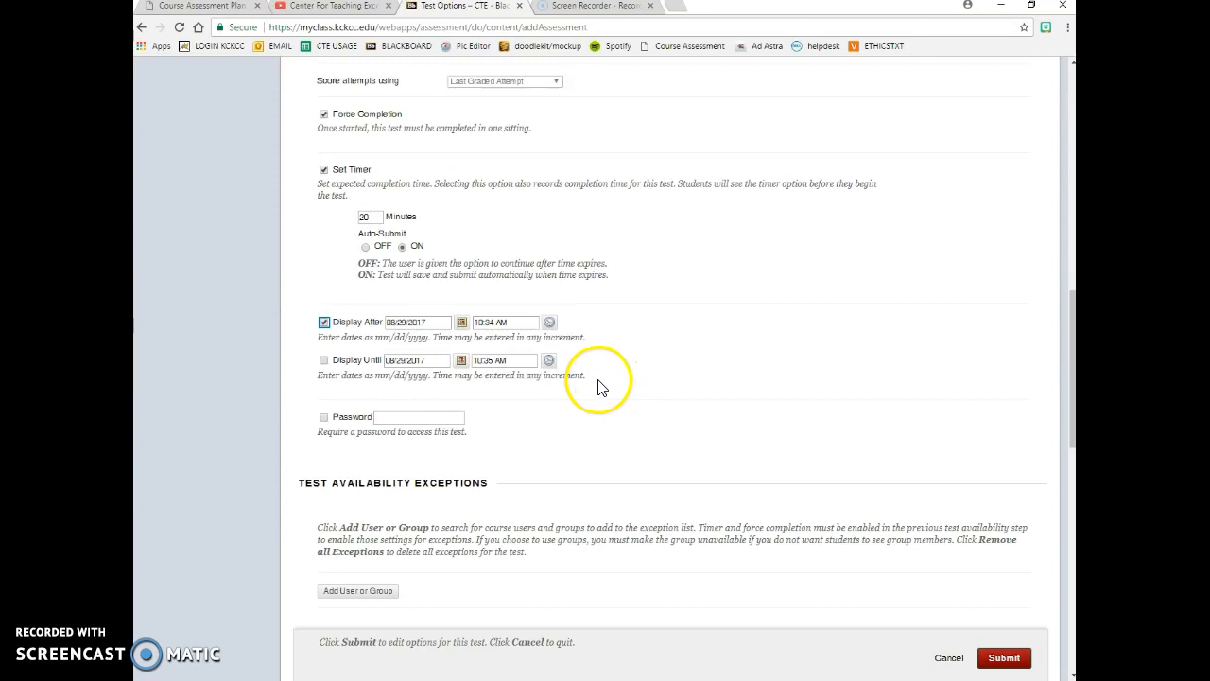
click(549, 322)
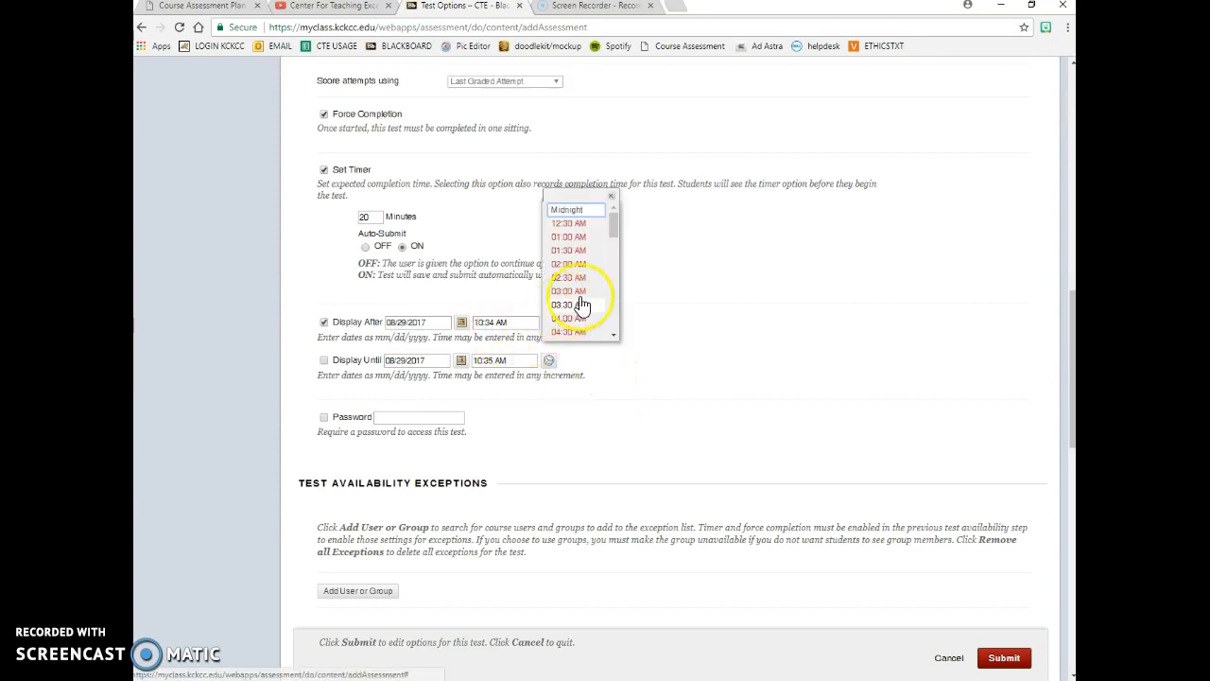
drag(612, 224, 606, 319)
click(588, 335)
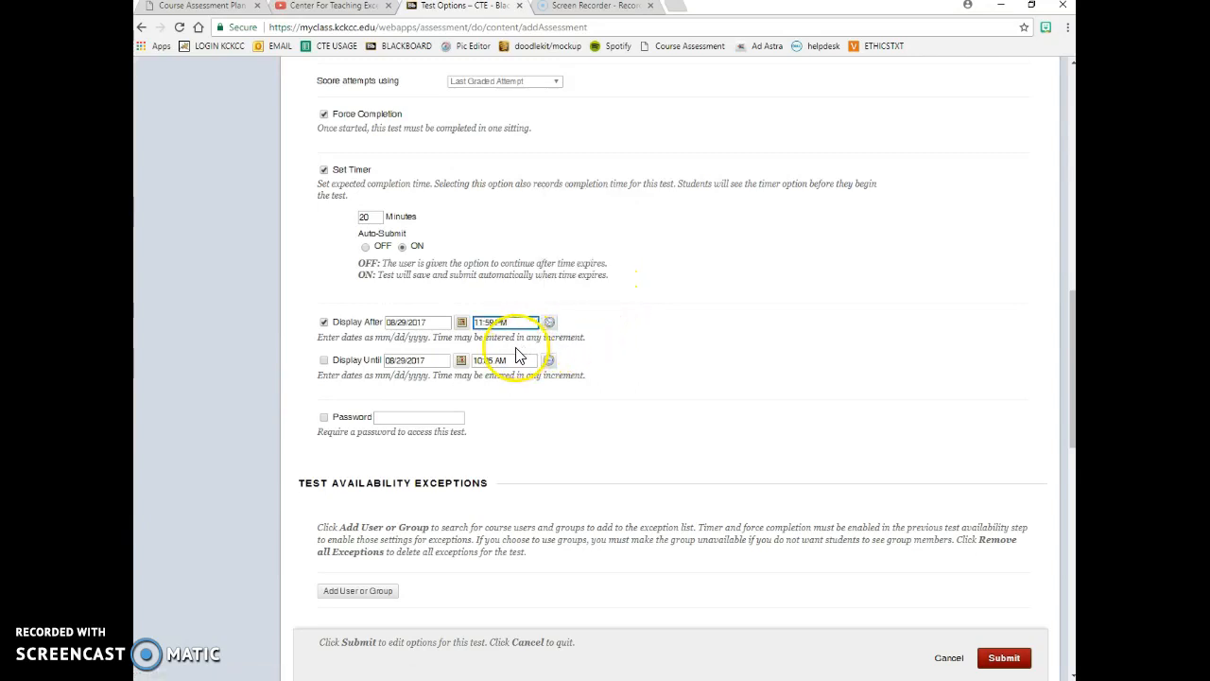
- Make Quiz 1 display until 08/31/2017 at End of Day (11:59 PM)
click(323, 360)
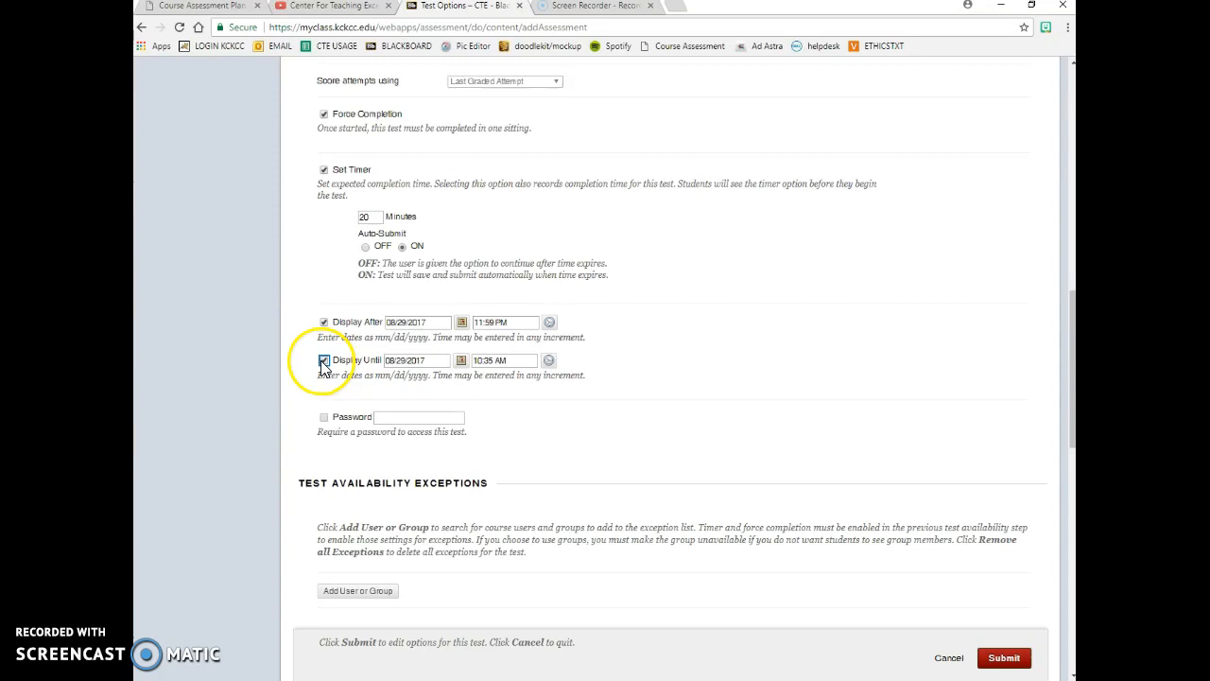
click(548, 363)
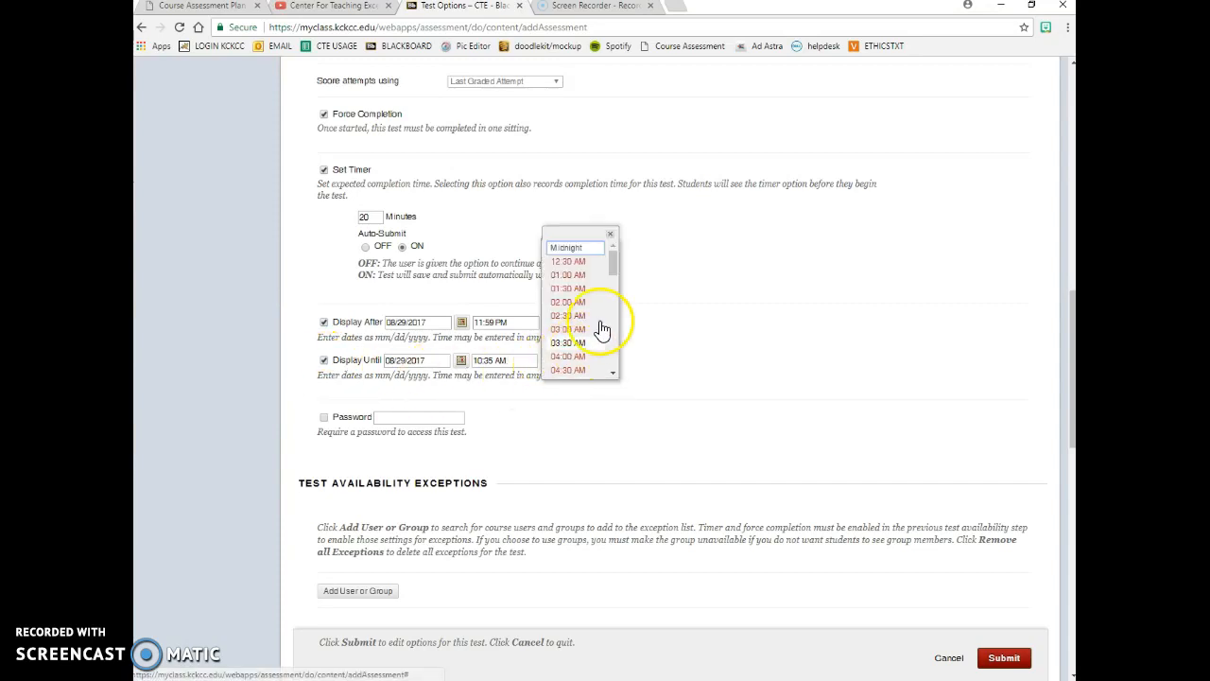
drag(614, 270, 605, 373)
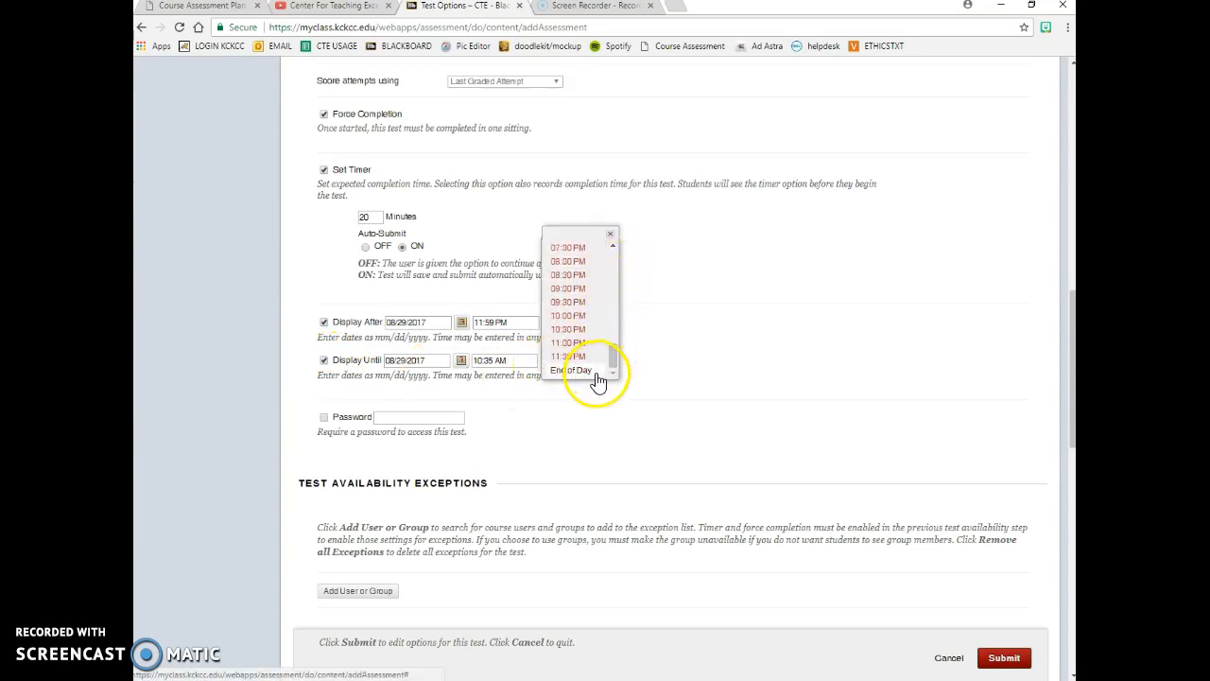
click(584, 372)
click(461, 359)
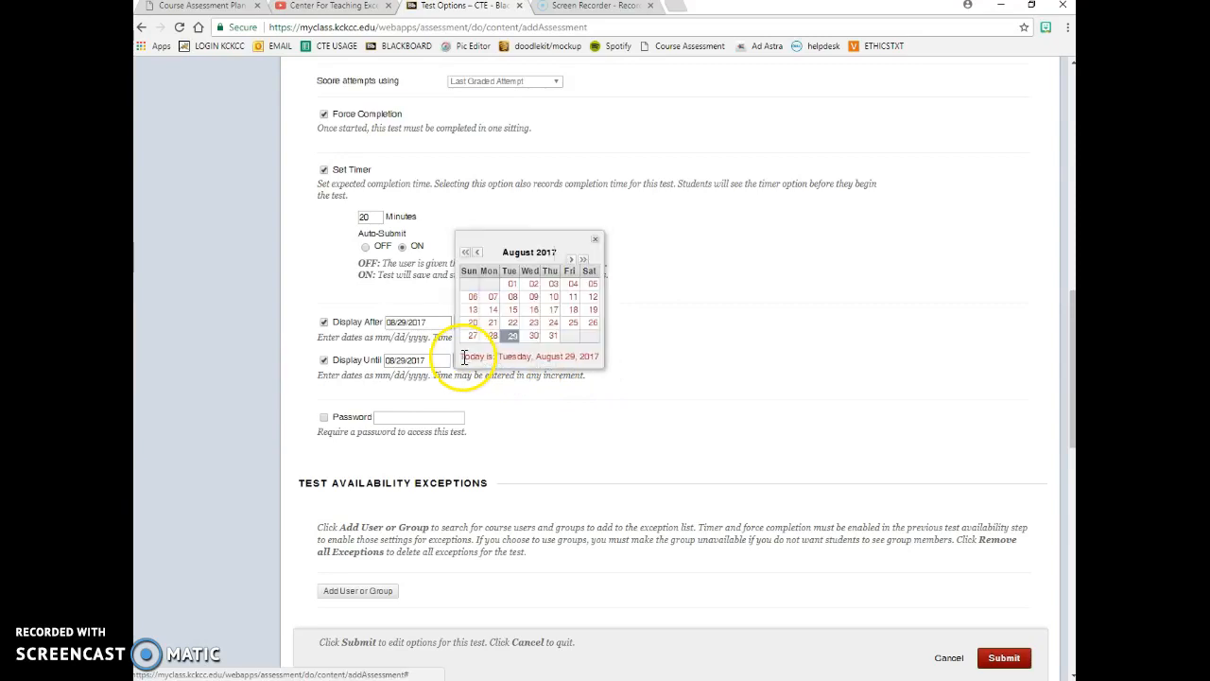
click(554, 337)
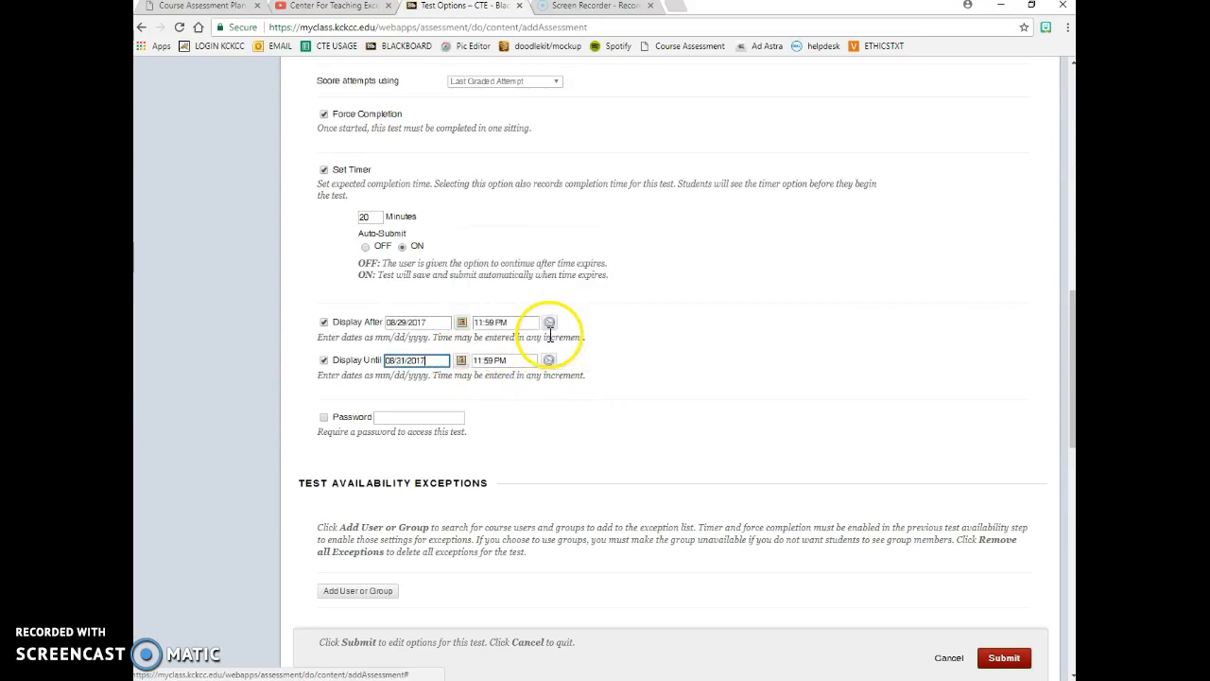
click(689, 365)
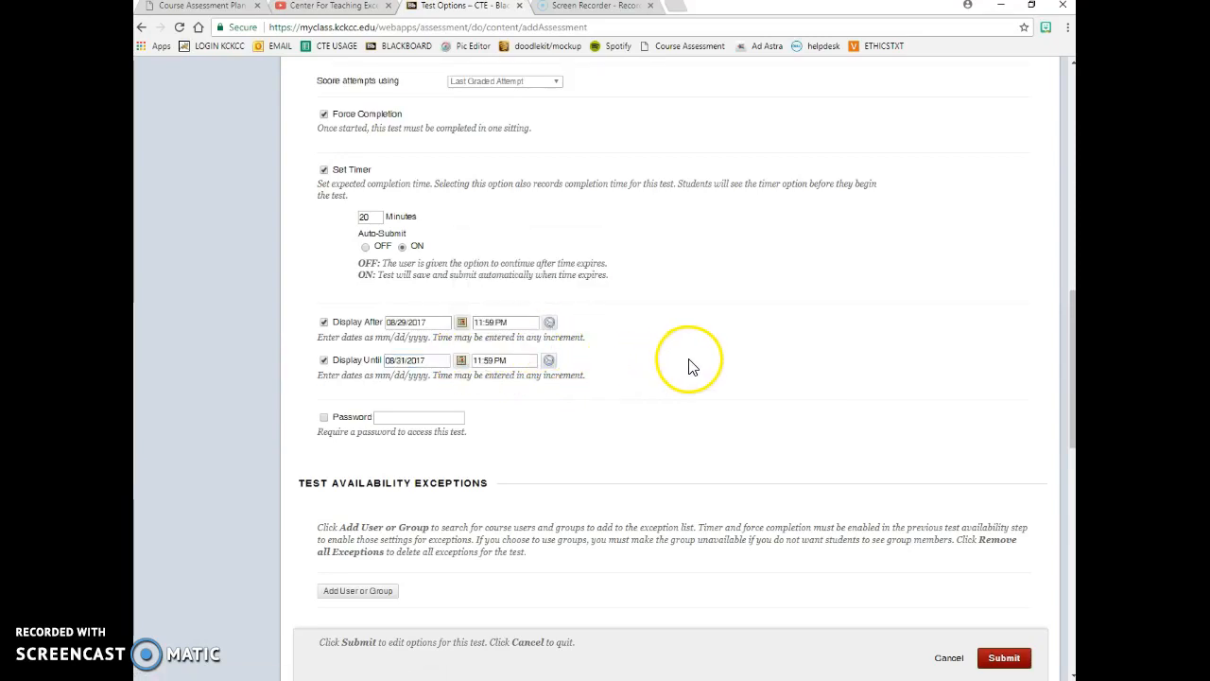
- Set the Quiz 1 due date to 08/31/2017 at End of Day
scroll(690, 366, down, 1)
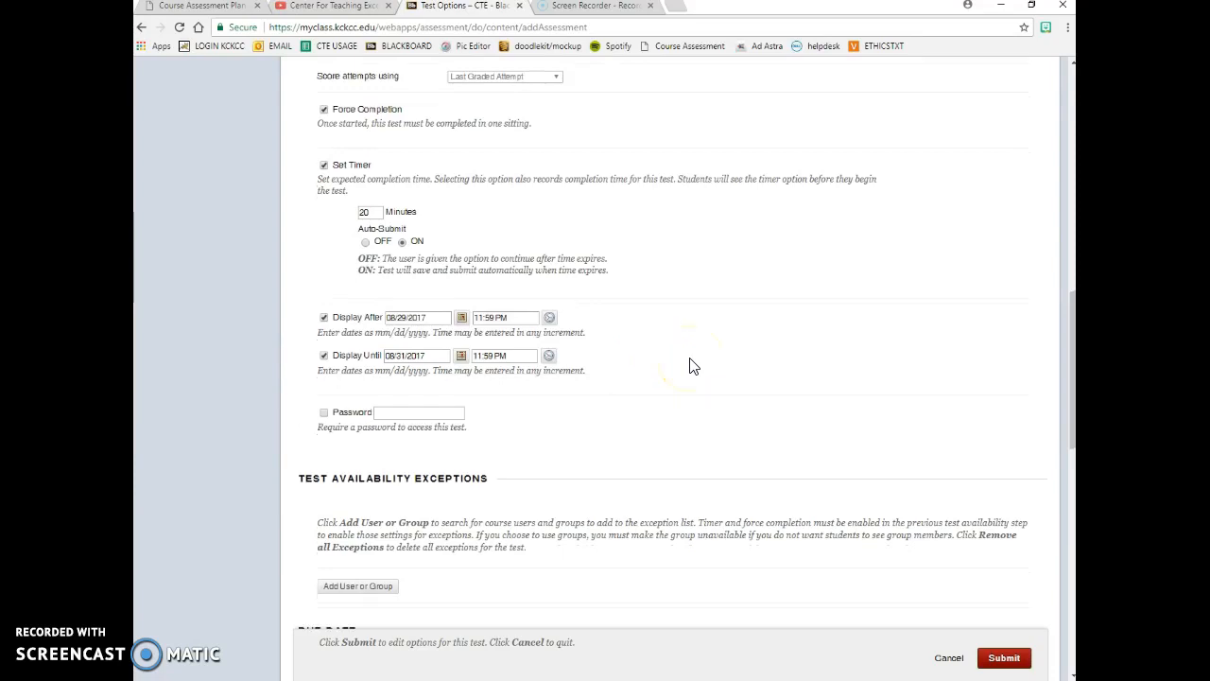
scroll(690, 365, down, 2)
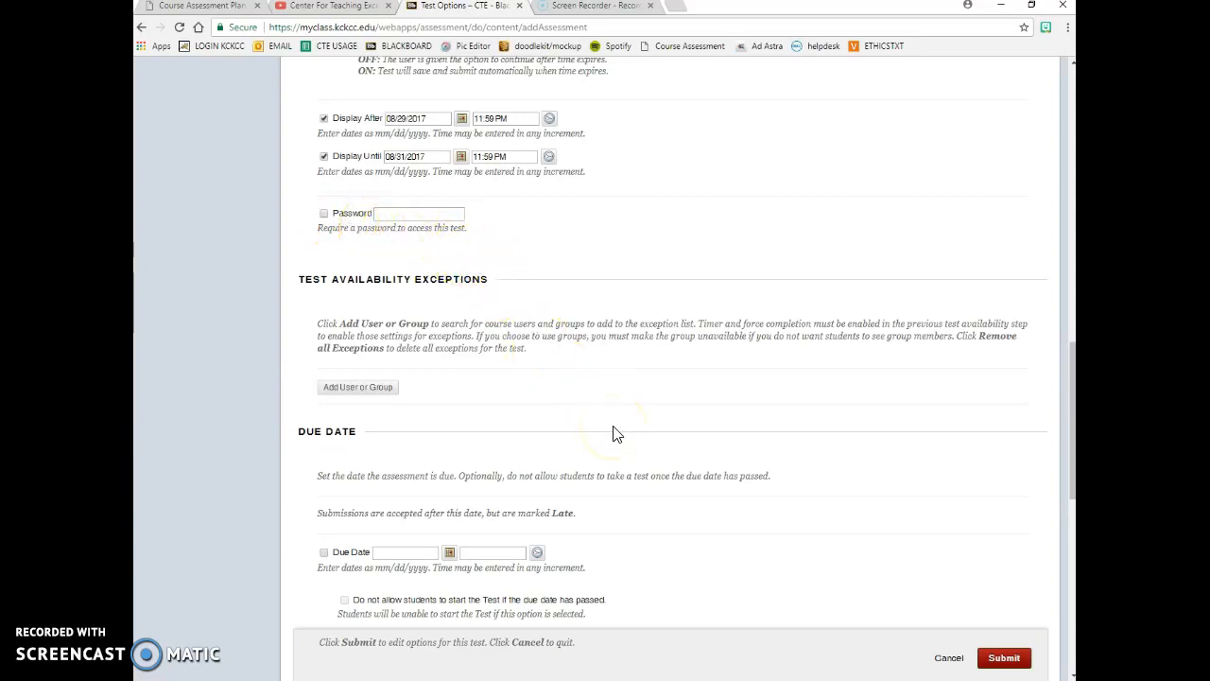
scroll(615, 434, down, 3)
scroll(616, 434, down, 1)
scroll(464, 162, up, 1)
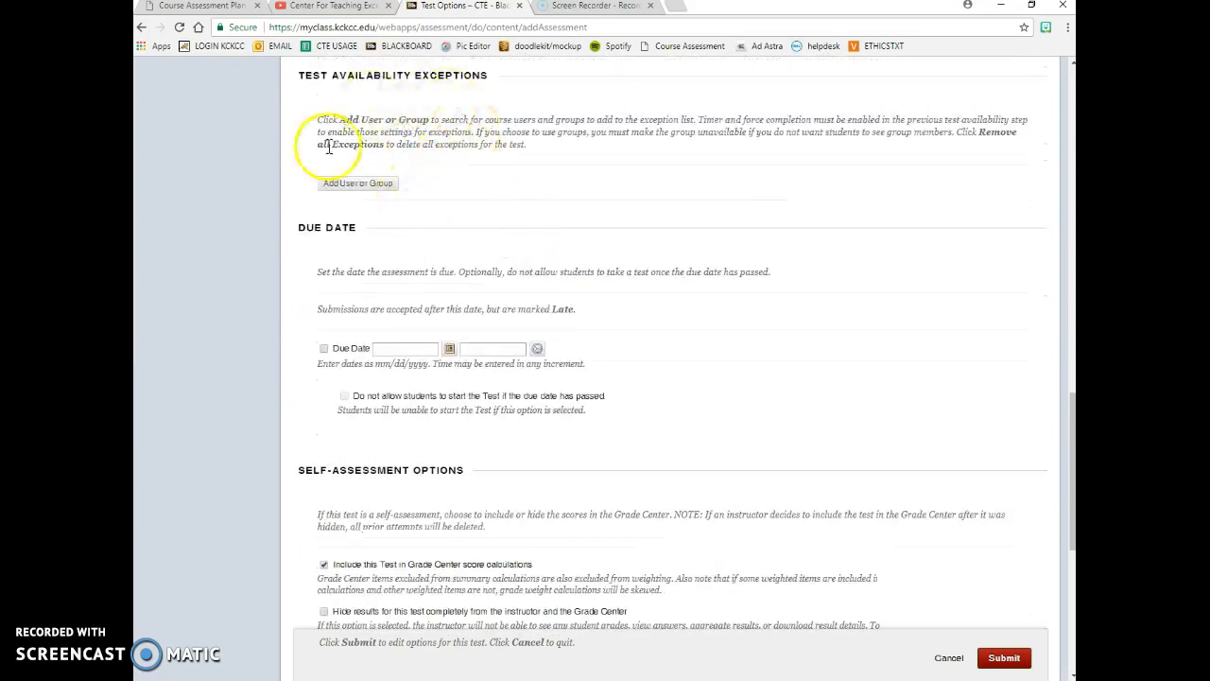
click(323, 349)
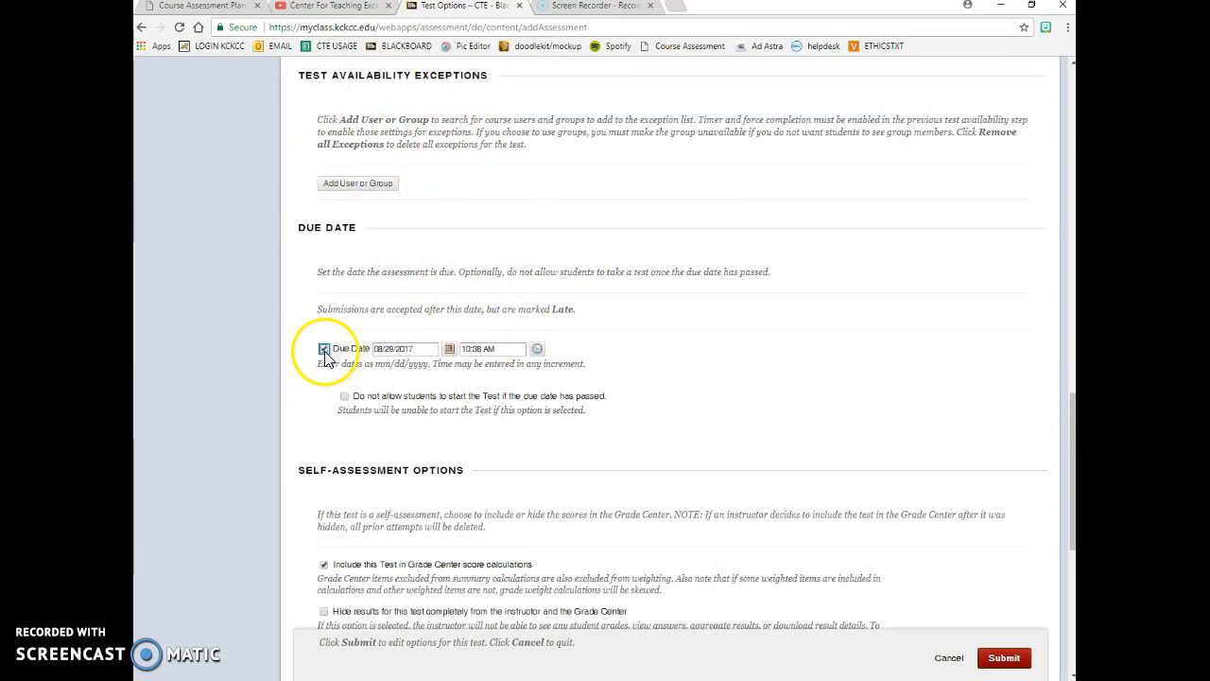
click(450, 349)
click(539, 327)
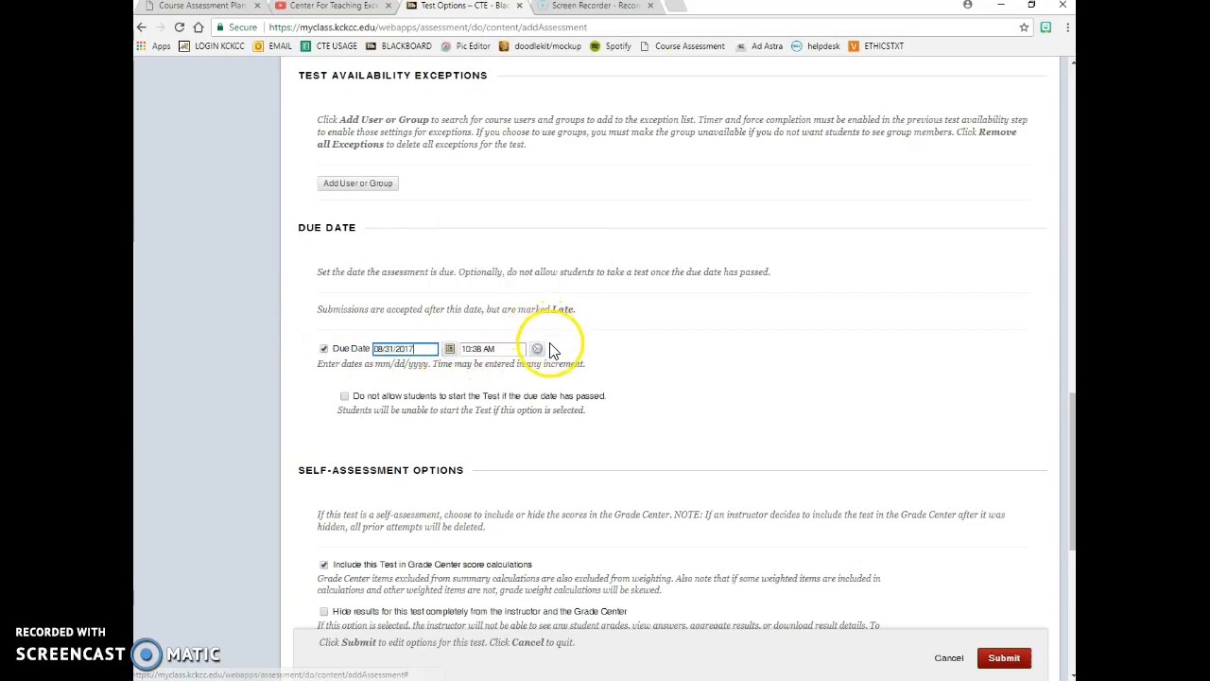
click(538, 349)
scroll(570, 336, down, 5)
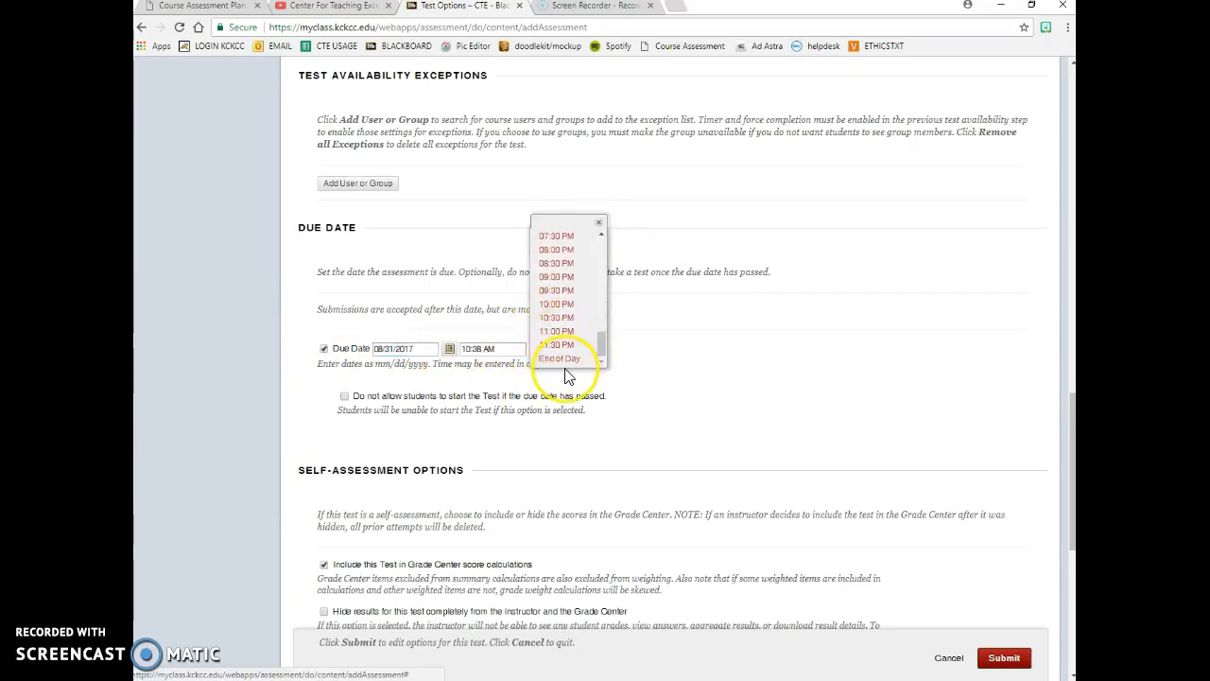
click(560, 359)
- Switch the Quiz 1 due date back off
scroll(662, 381, up, 3)
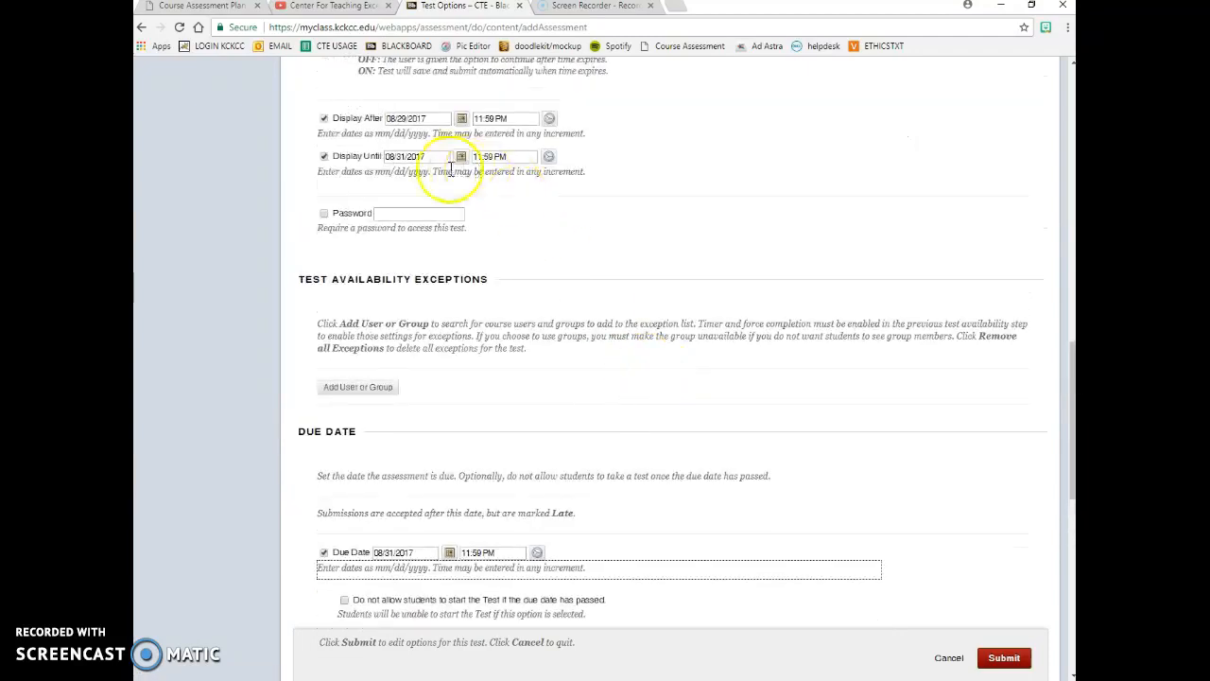
scroll(708, 445, down, 3)
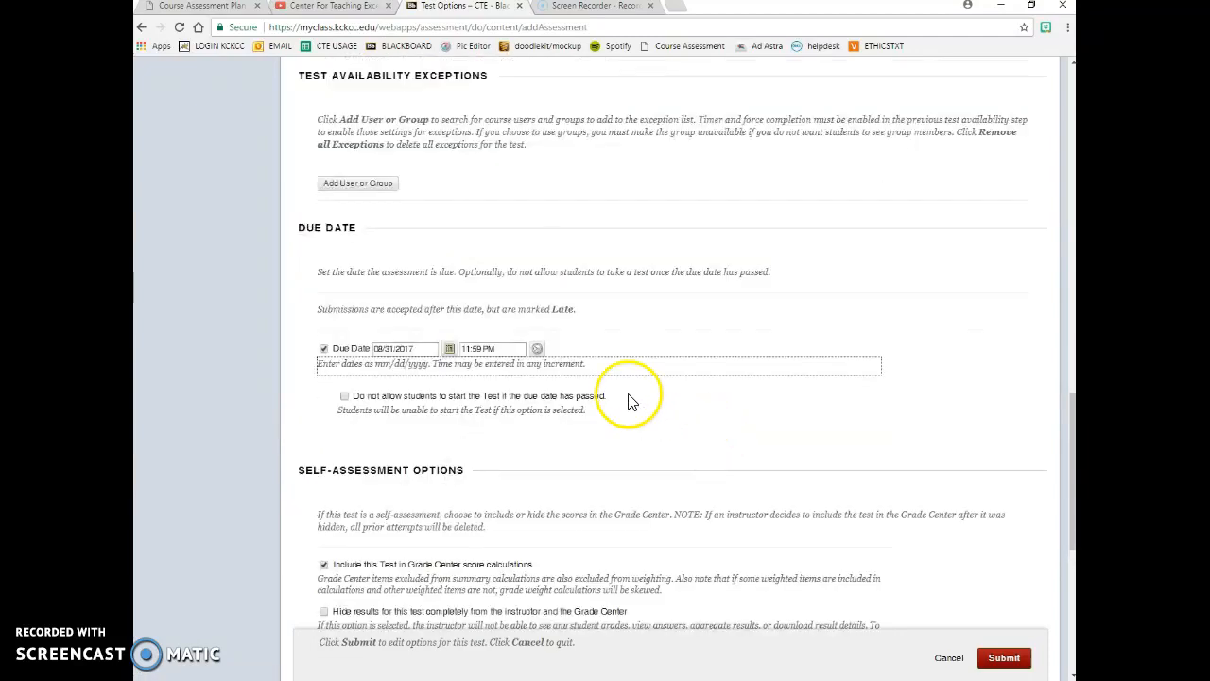
click(324, 350)
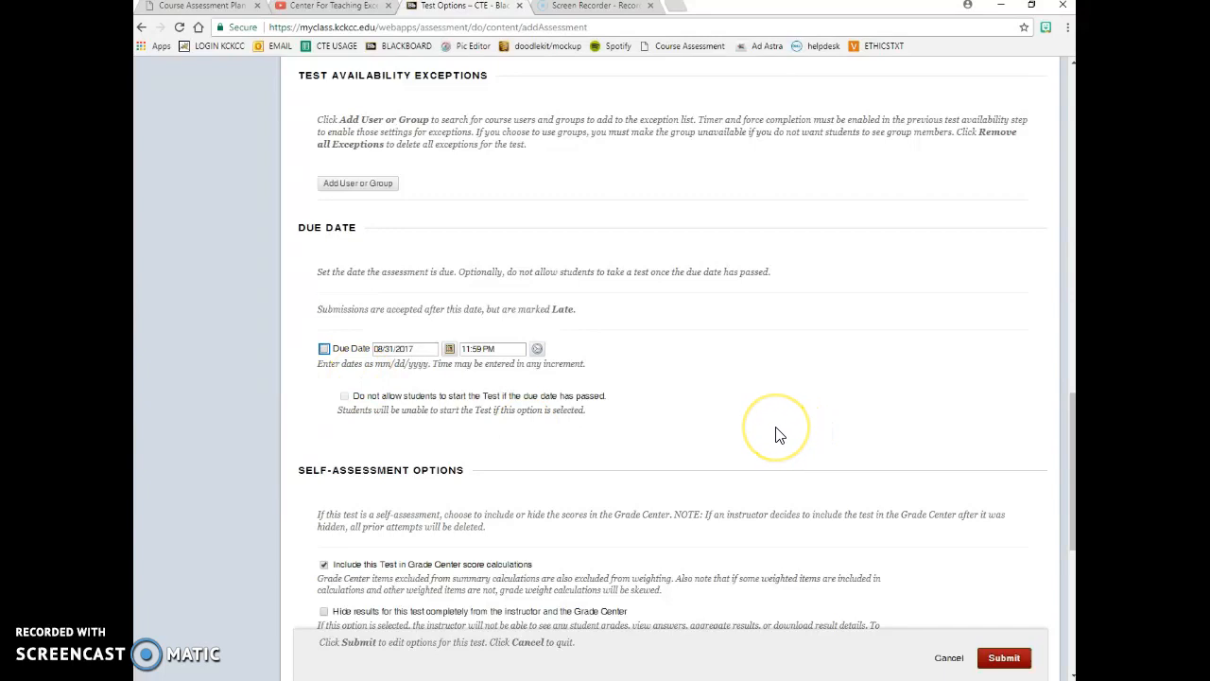
scroll(776, 434, up, 2)
scroll(776, 434, down, 4)
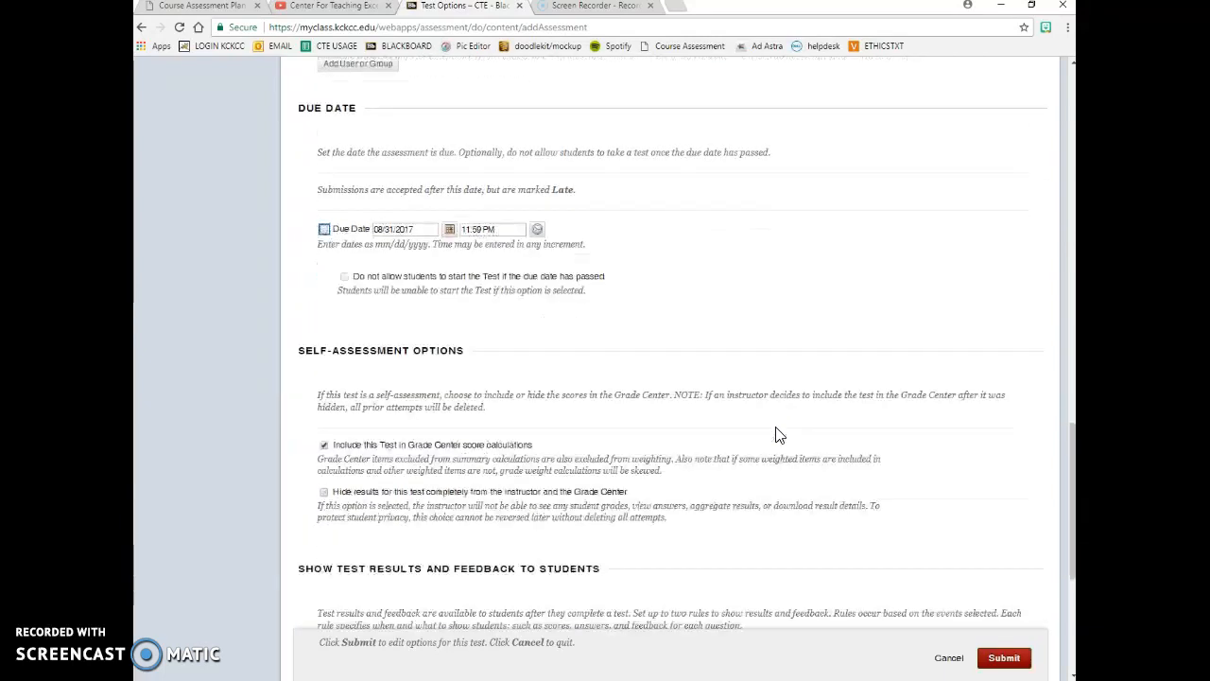
scroll(776, 434, down, 1)
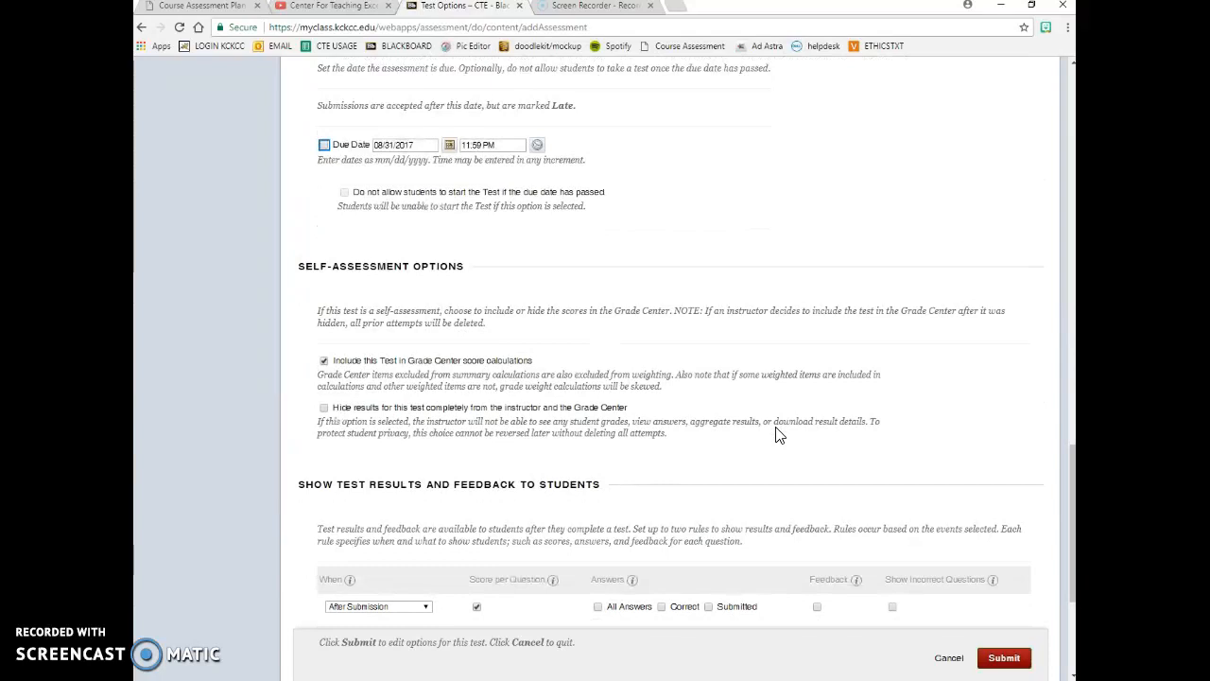
scroll(776, 434, down, 1)
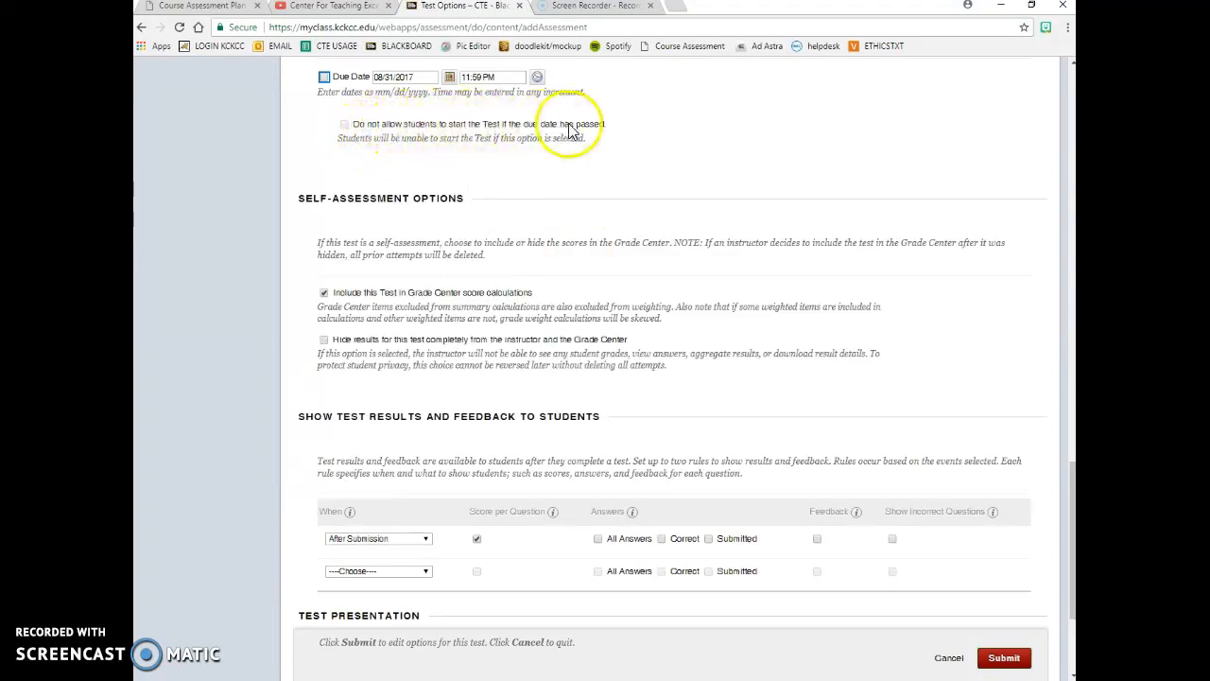
scroll(425, 227, up, 1)
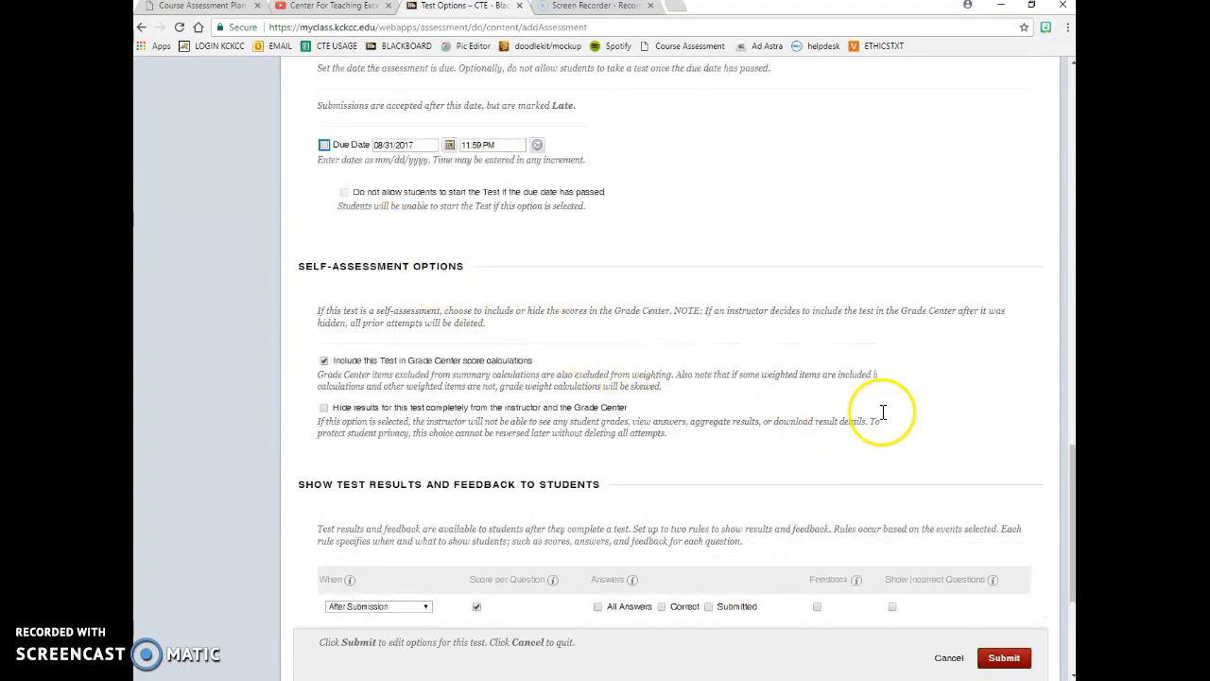
click(324, 146)
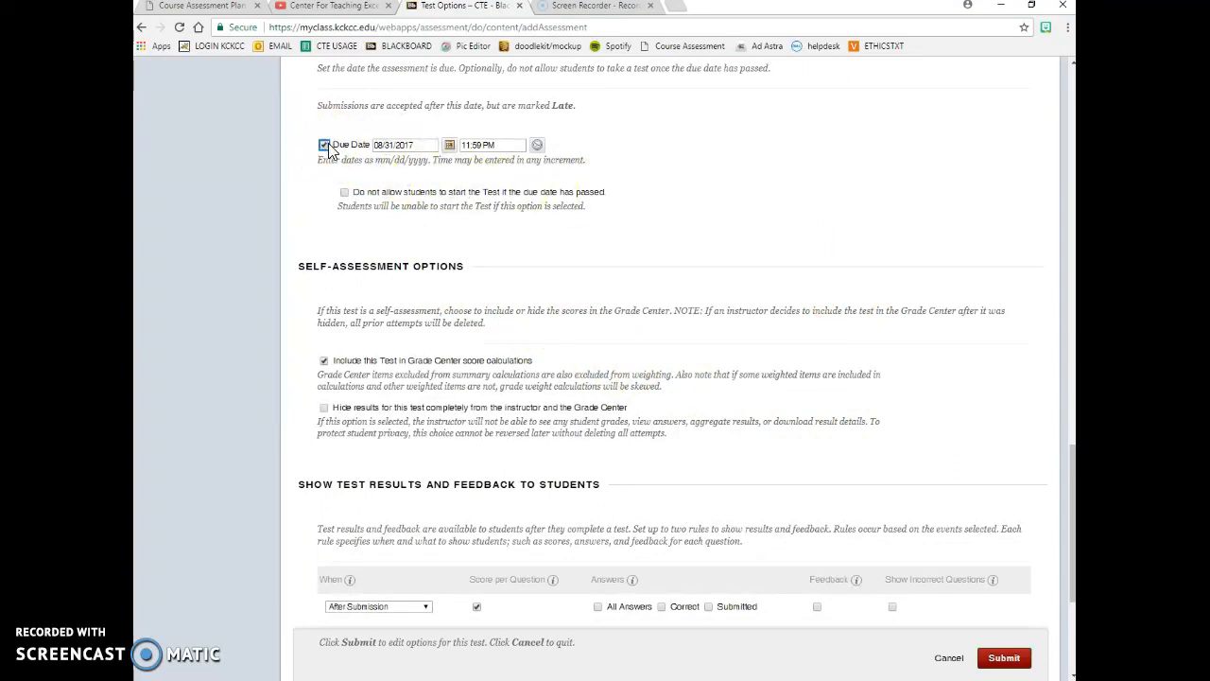
click(326, 146)
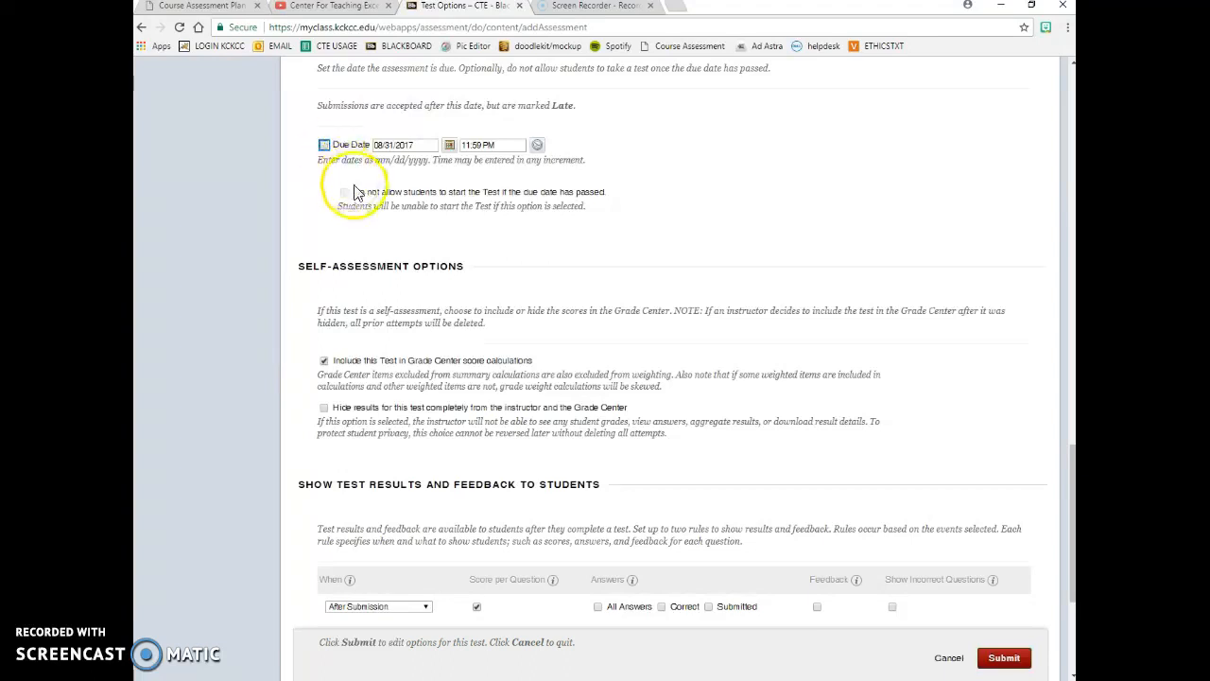
click(345, 193)
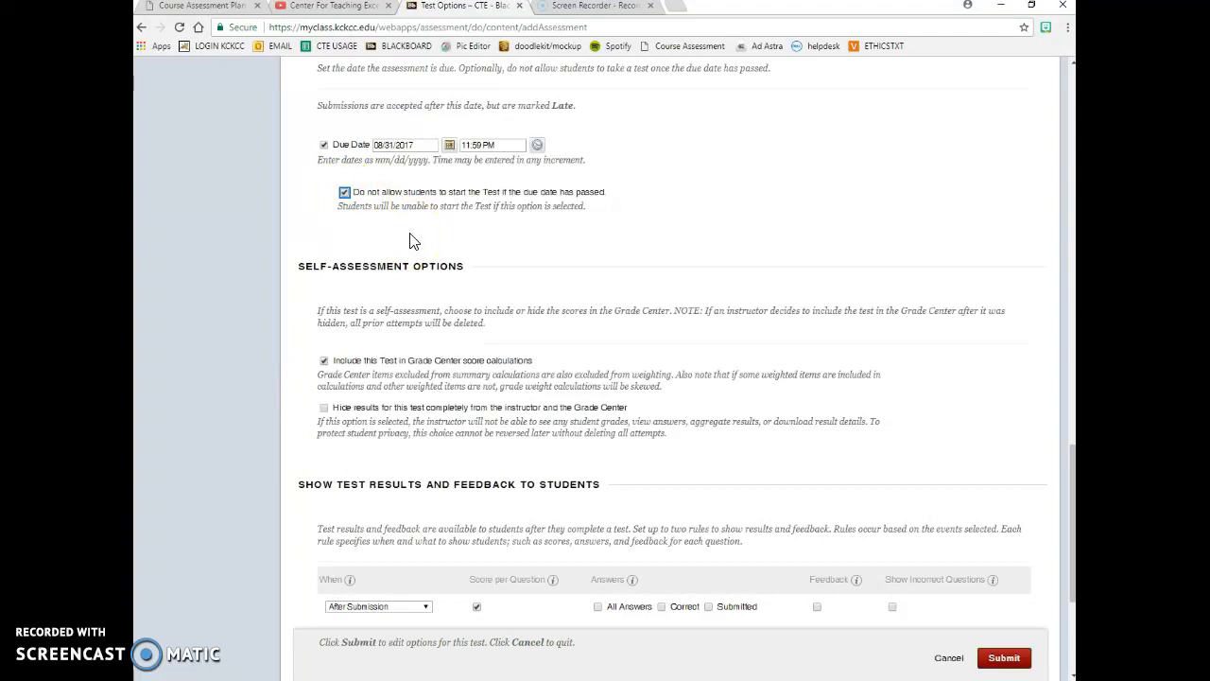
click(324, 146)
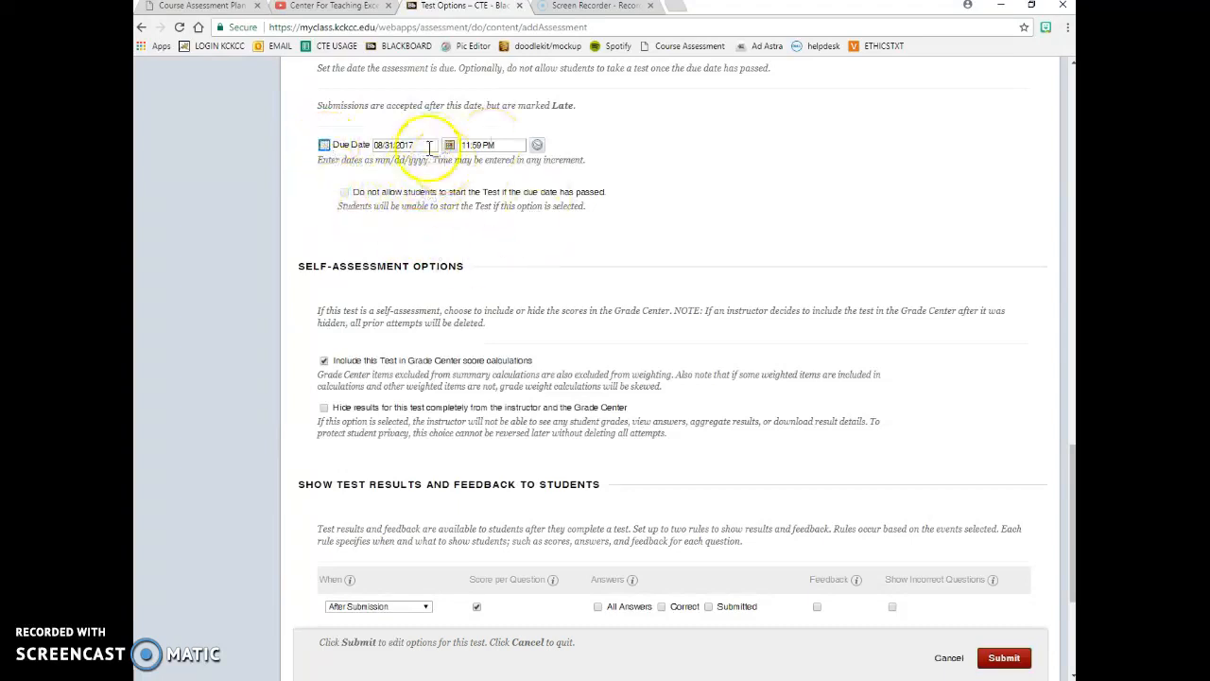
scroll(567, 304, down, 1)
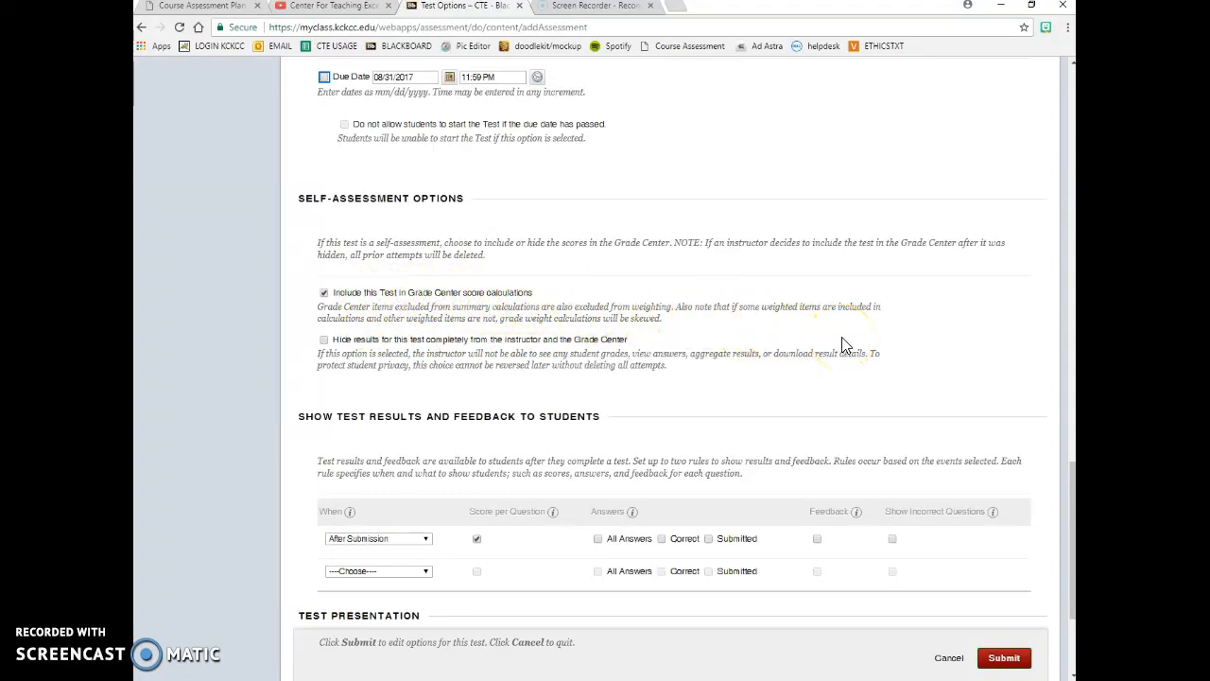
- Submit Quiz 1's test options with one-at-a-time presentation and randomized question order
scroll(843, 346, up, 2)
scroll(845, 324, down, 5)
scroll(870, 430, up, 4)
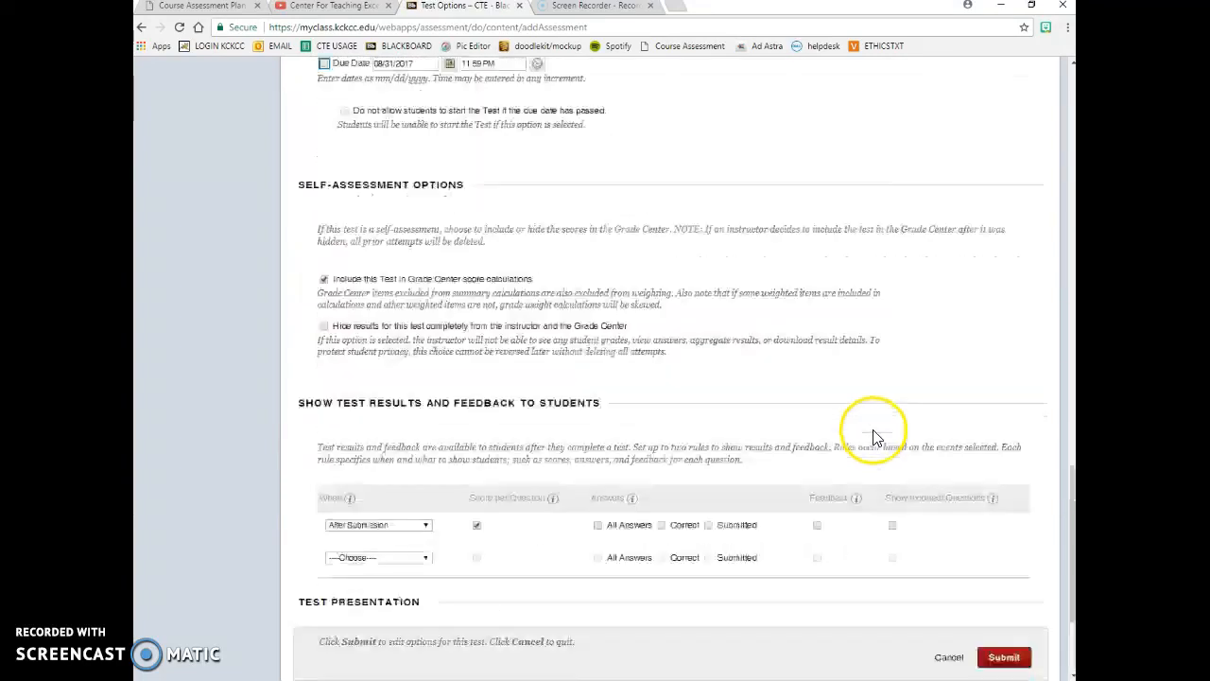
scroll(873, 426, down, 1)
scroll(873, 433, down, 3)
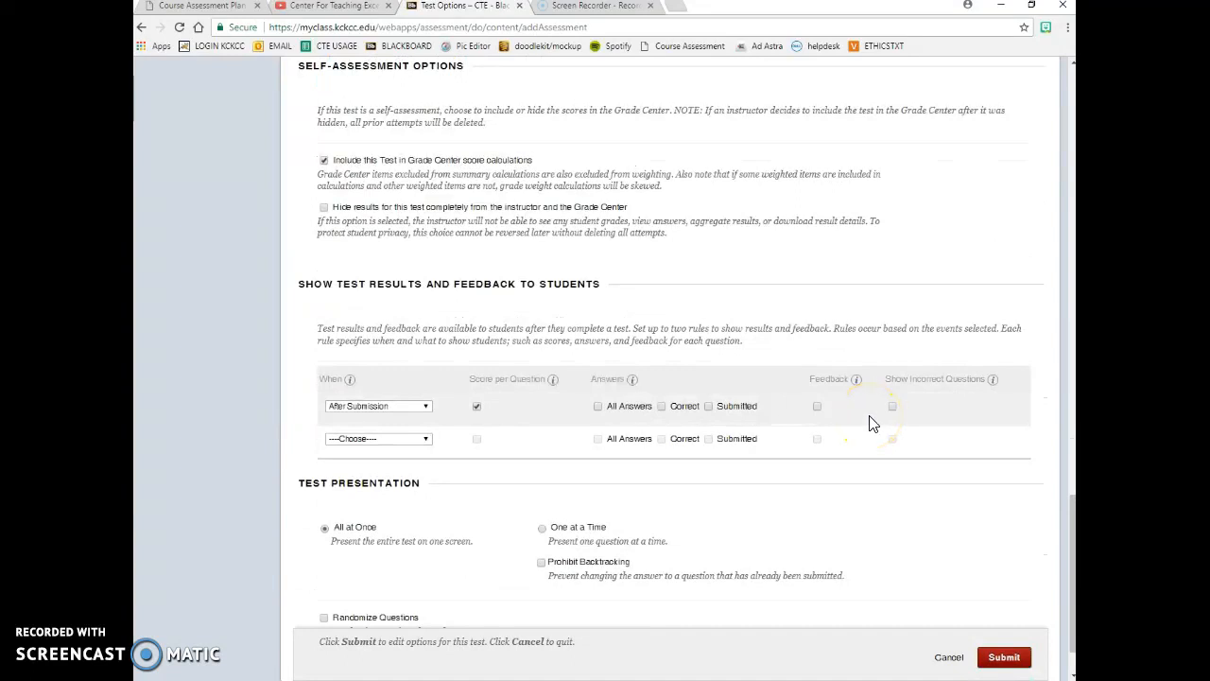
scroll(872, 424, down, 2)
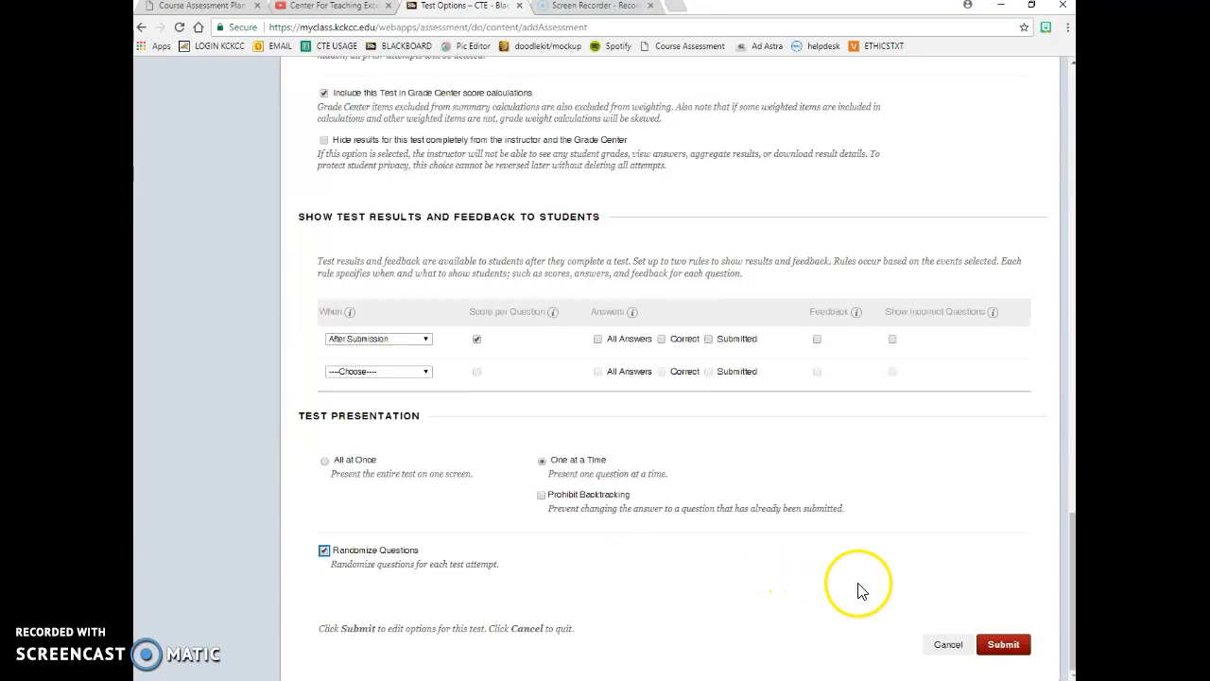
click(1006, 646)
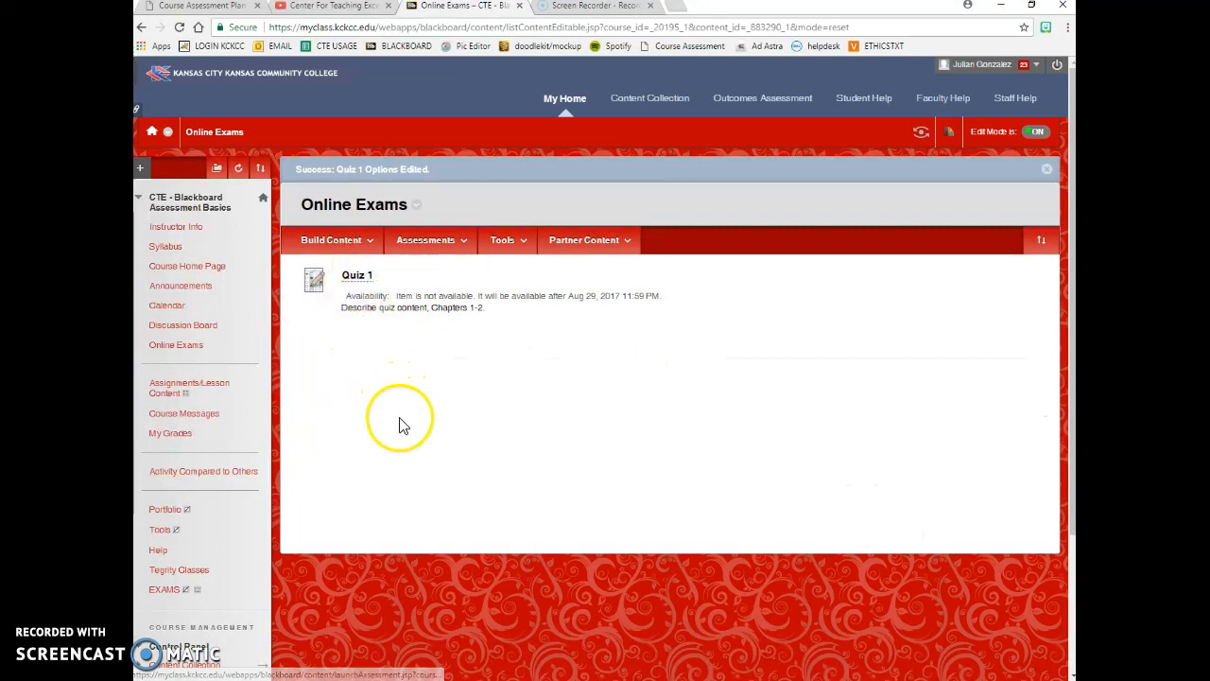
- Open Quiz 1, 'Describe quiz content, Chapters 1-2', from the Online Exams area
click(357, 276)
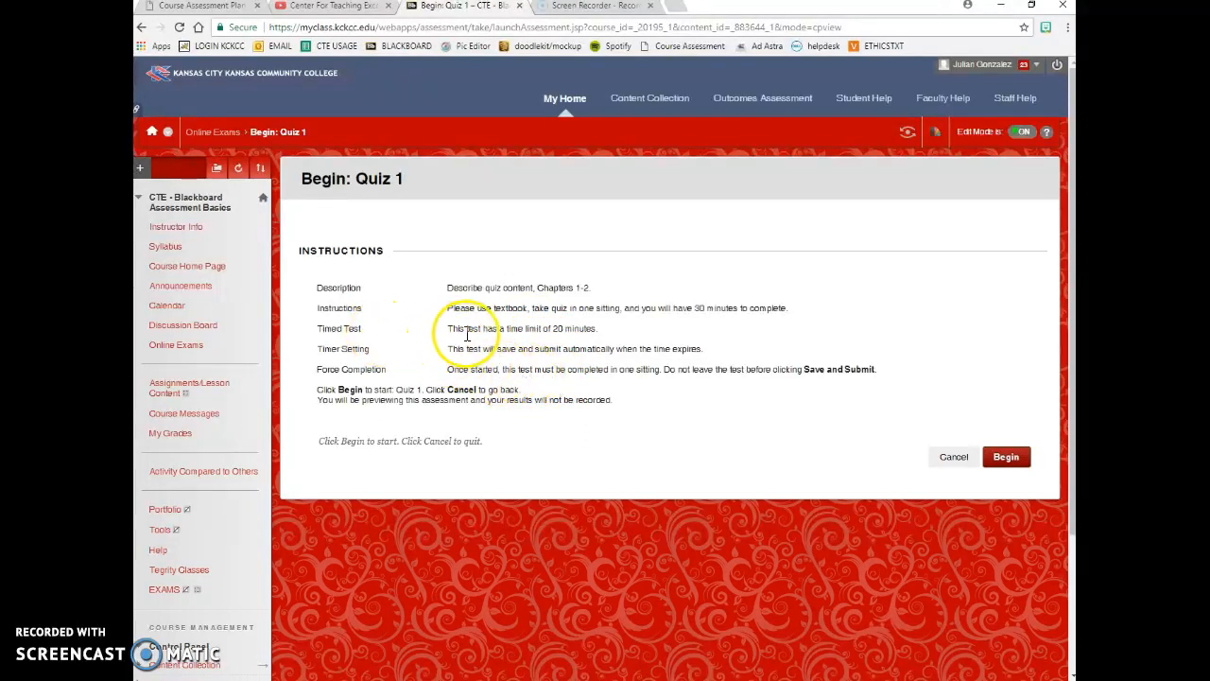
- Highlight the 20-minute time limit, auto-save-and-submit and one-sitting completion notes on Quiz 1's start page
drag(465, 328, 594, 328)
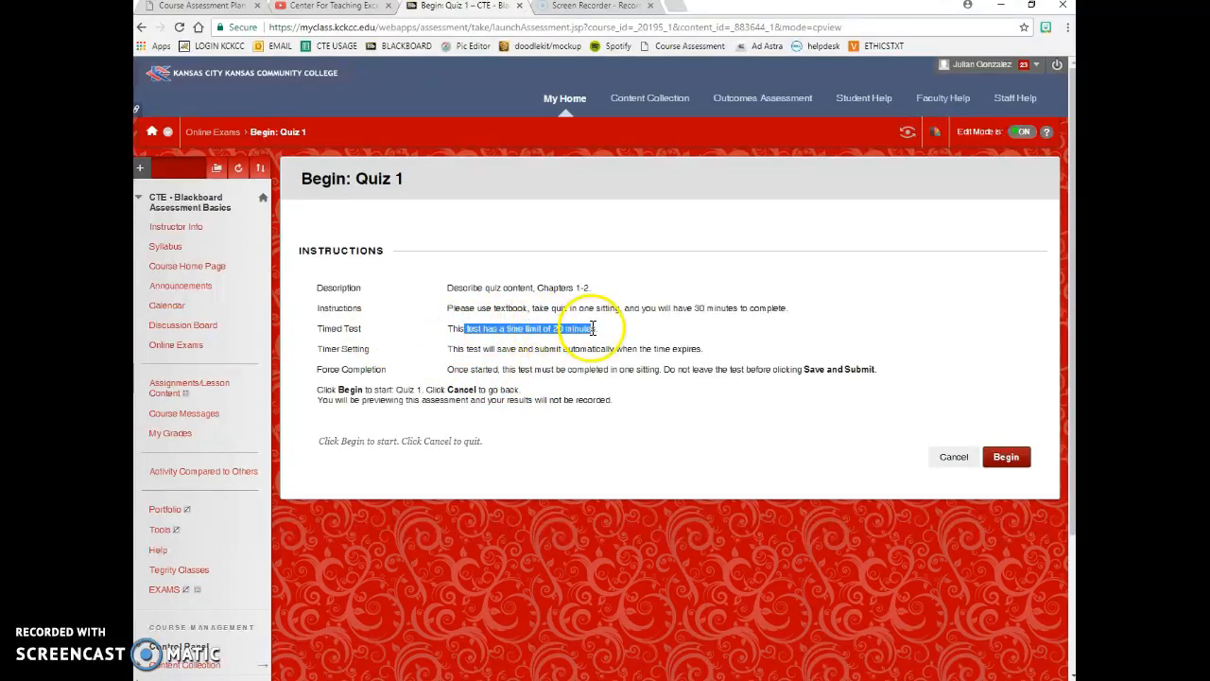
click(624, 338)
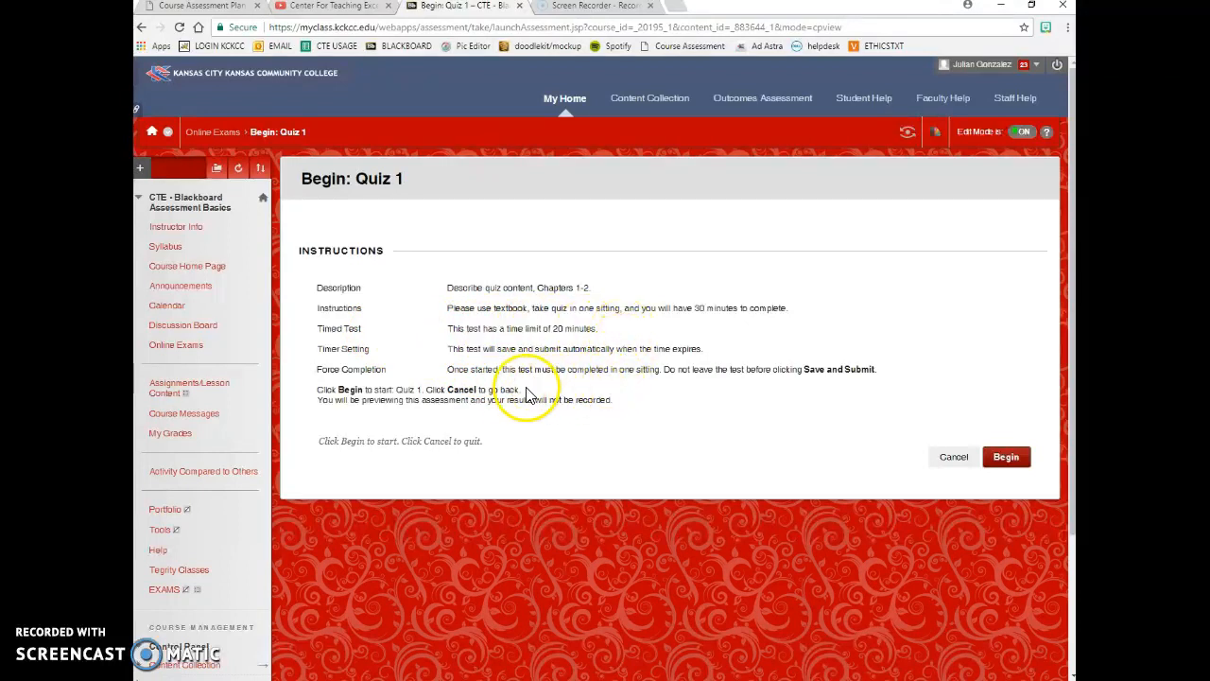
drag(465, 349, 718, 353)
click(727, 353)
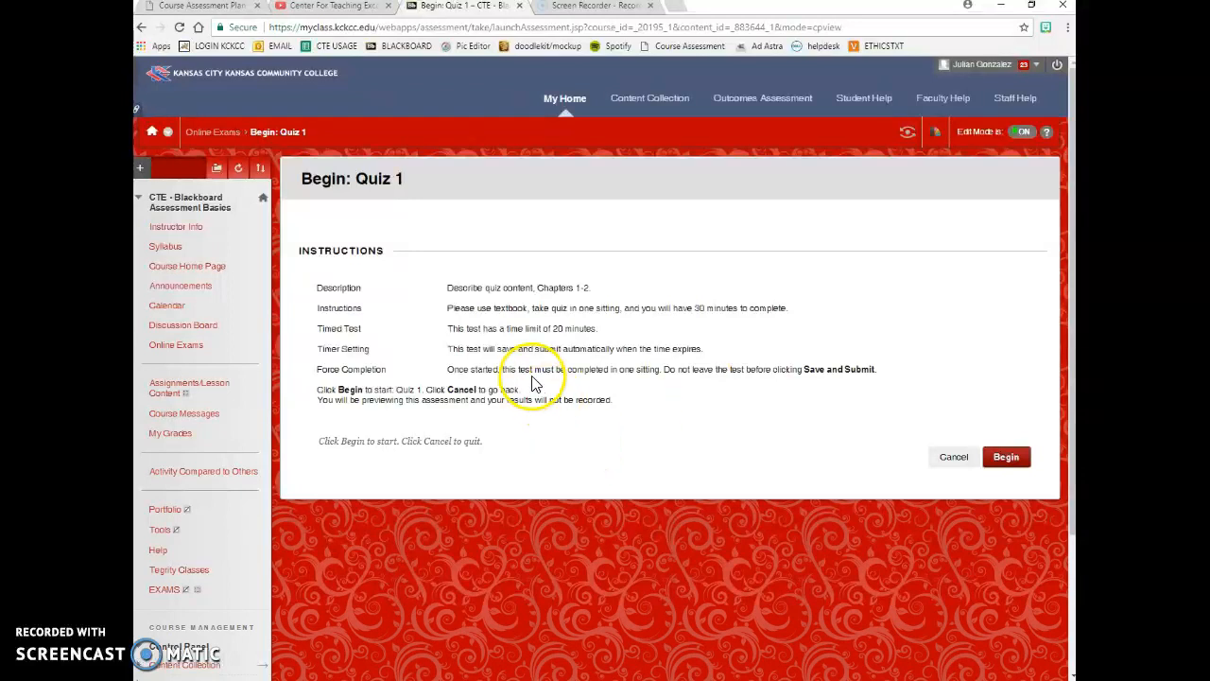
drag(534, 372, 880, 374)
click(881, 374)
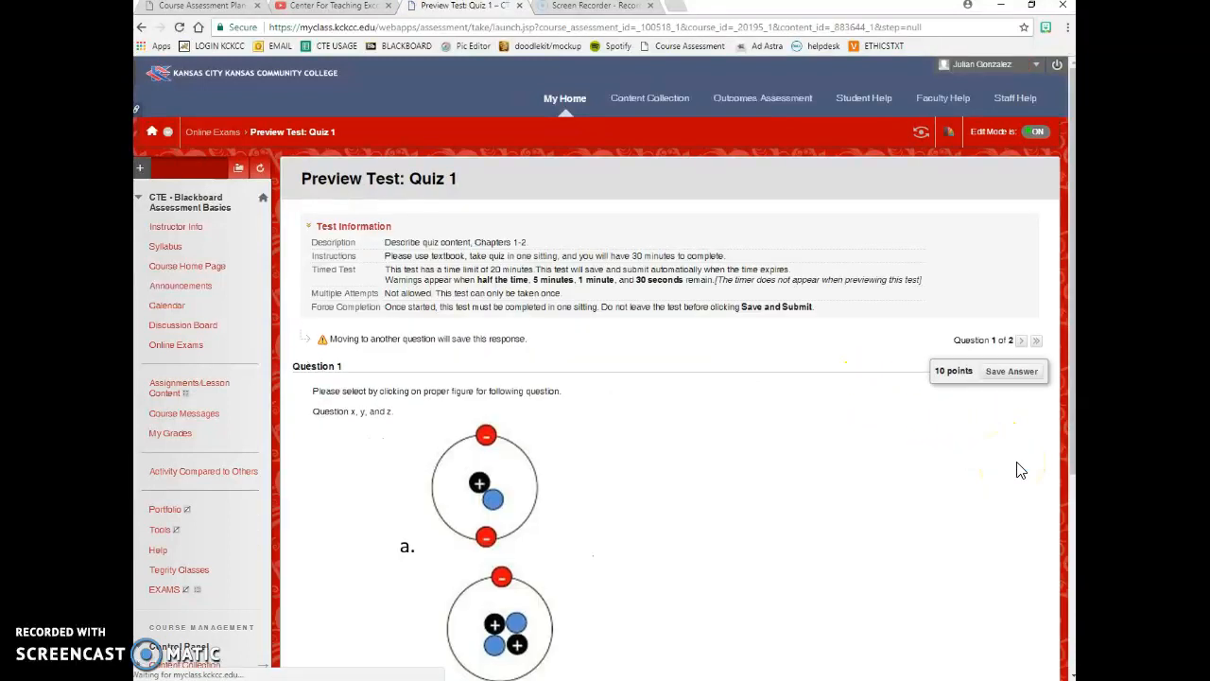
- Scroll through Question 1's atom figures a, b and c in the Quiz 1 preview
scroll(756, 406, down, 2)
scroll(756, 406, down, 2)
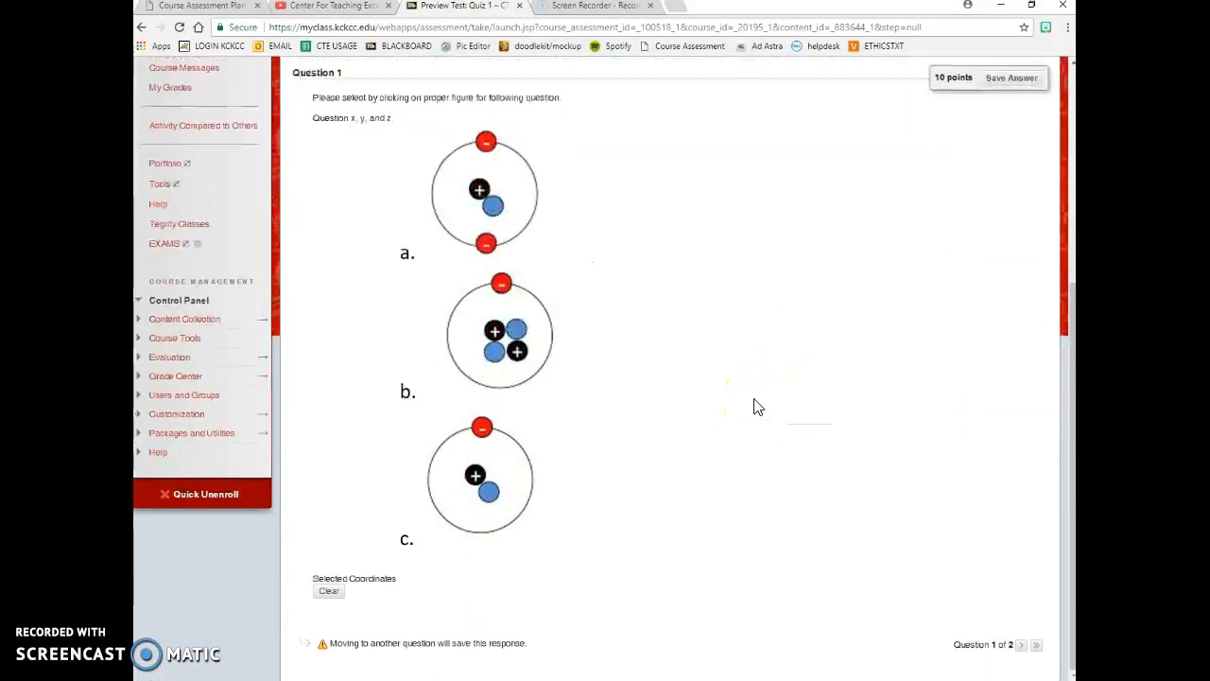
scroll(756, 407, up, 1)
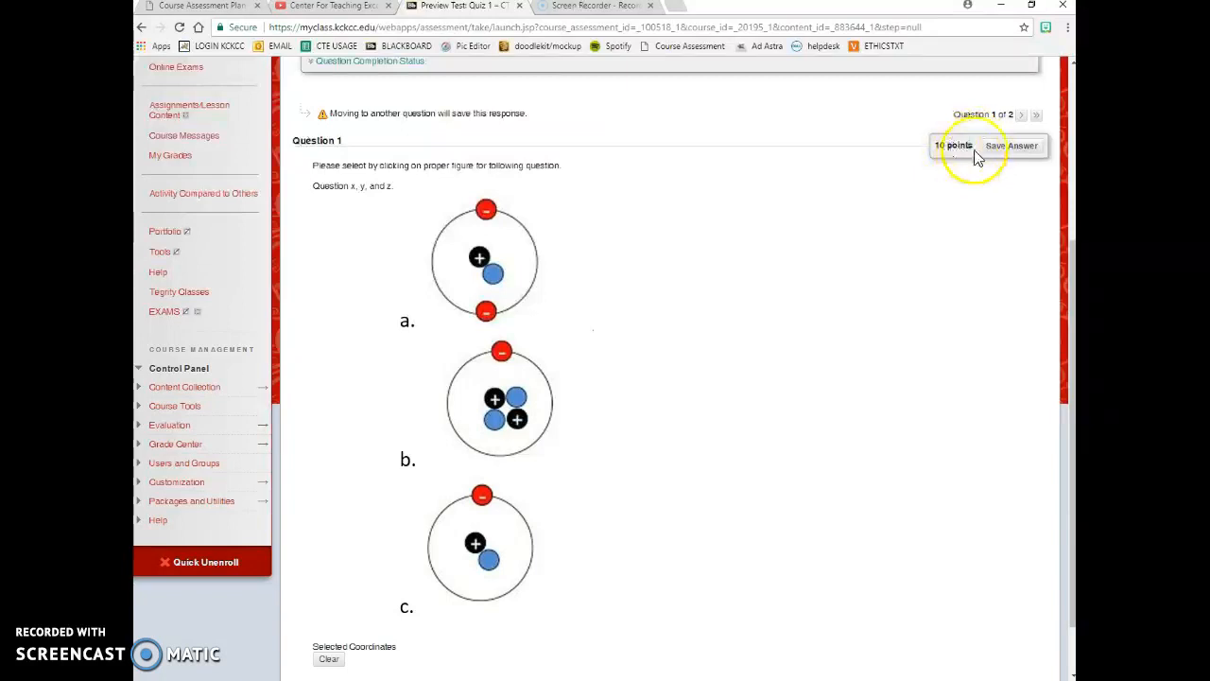
scroll(709, 438, down, 1)
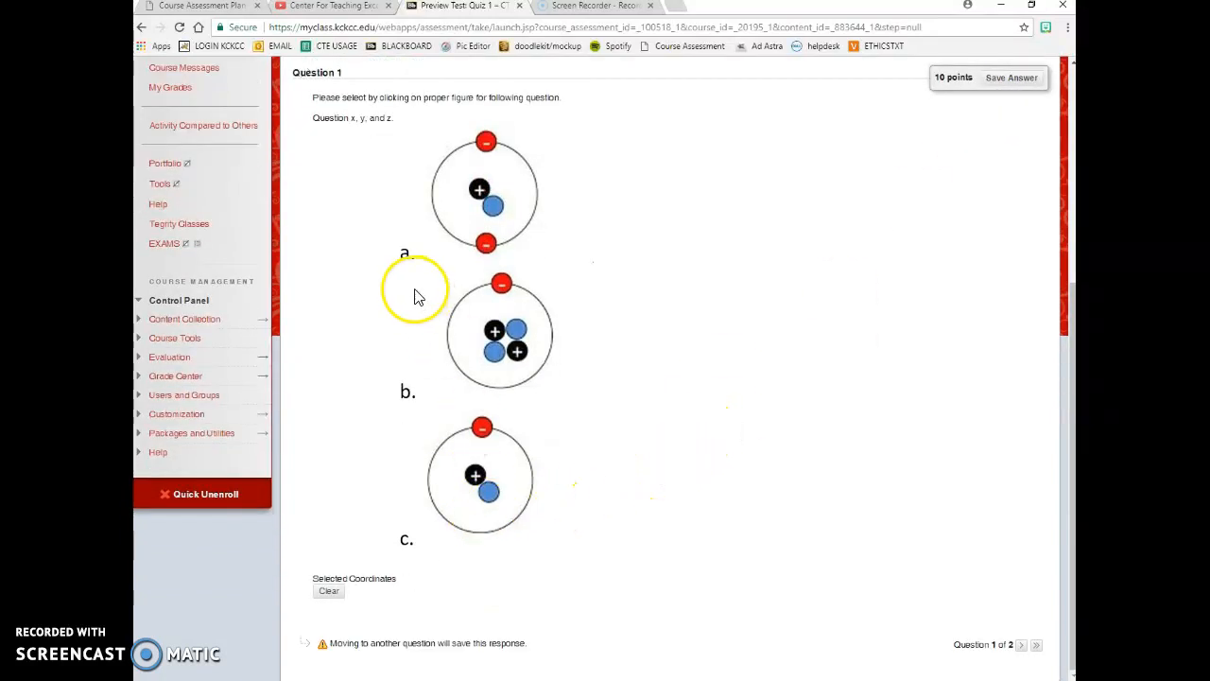
scroll(398, 279, up, 1)
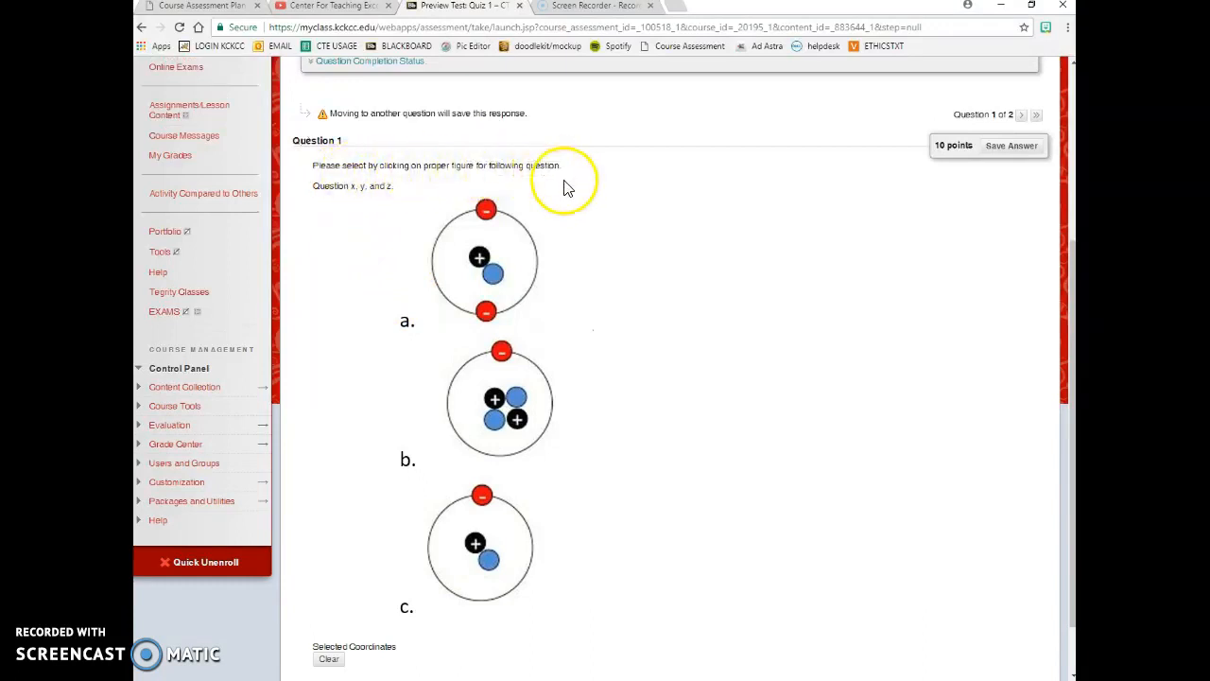
scroll(416, 397, down, 1)
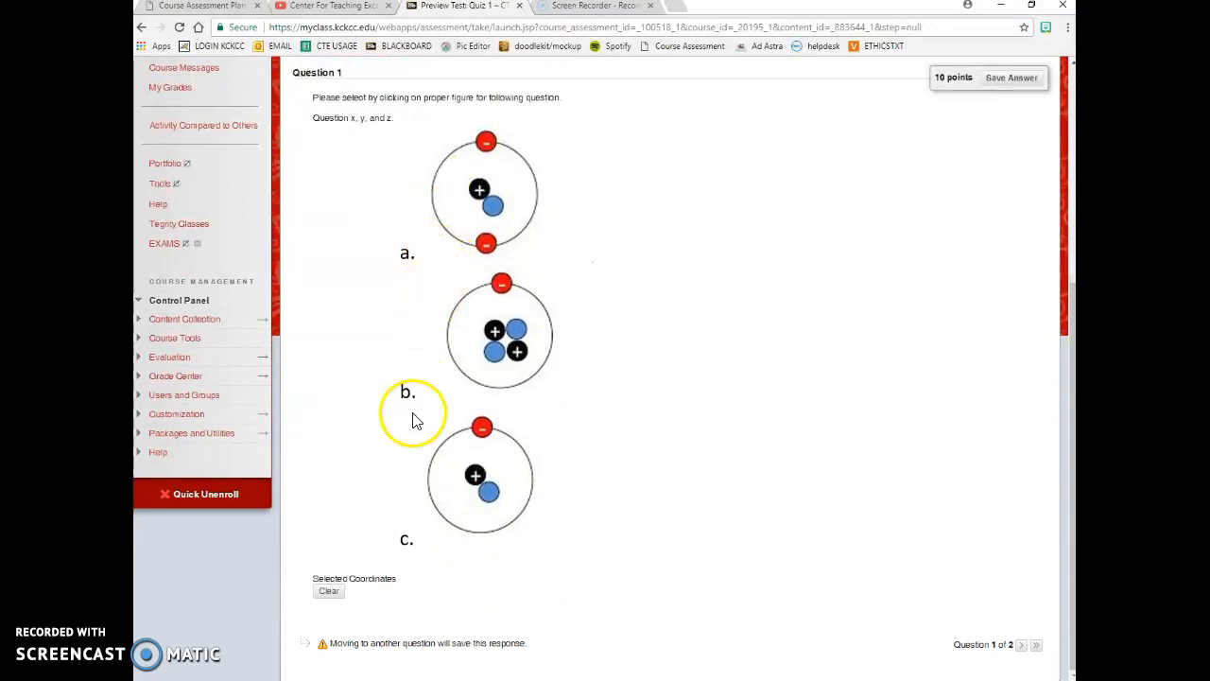